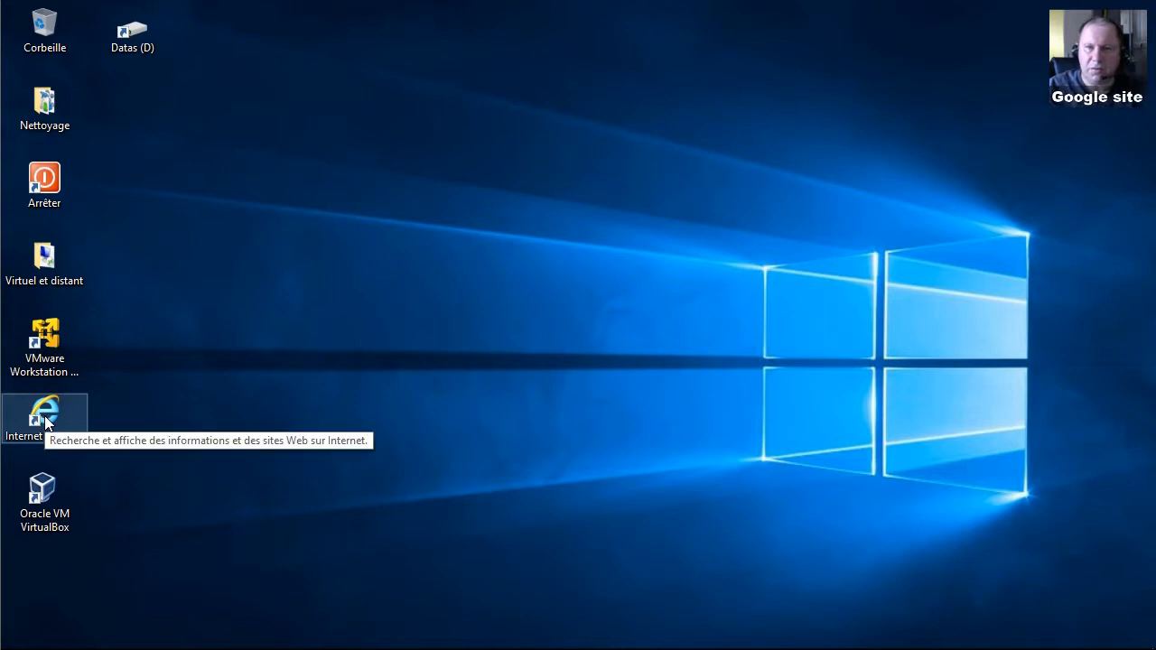
Step: Open Internet Explorer and go to the download page of the bookmarked LiberKey website
double_click(45, 418)
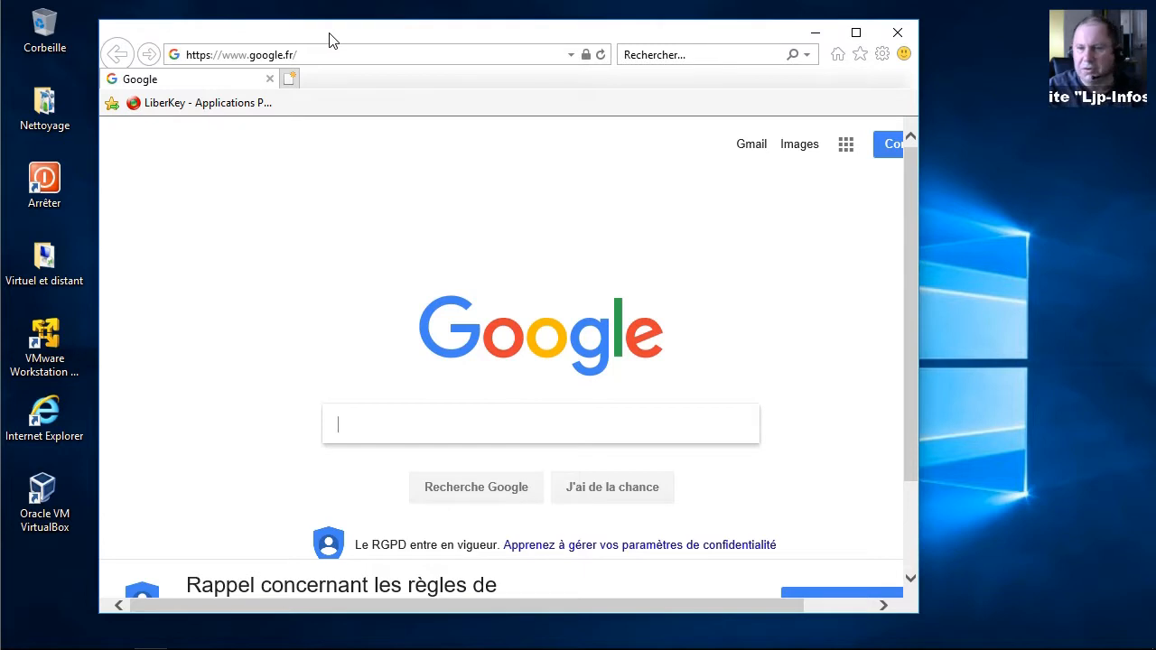
drag(331, 39, 458, 40)
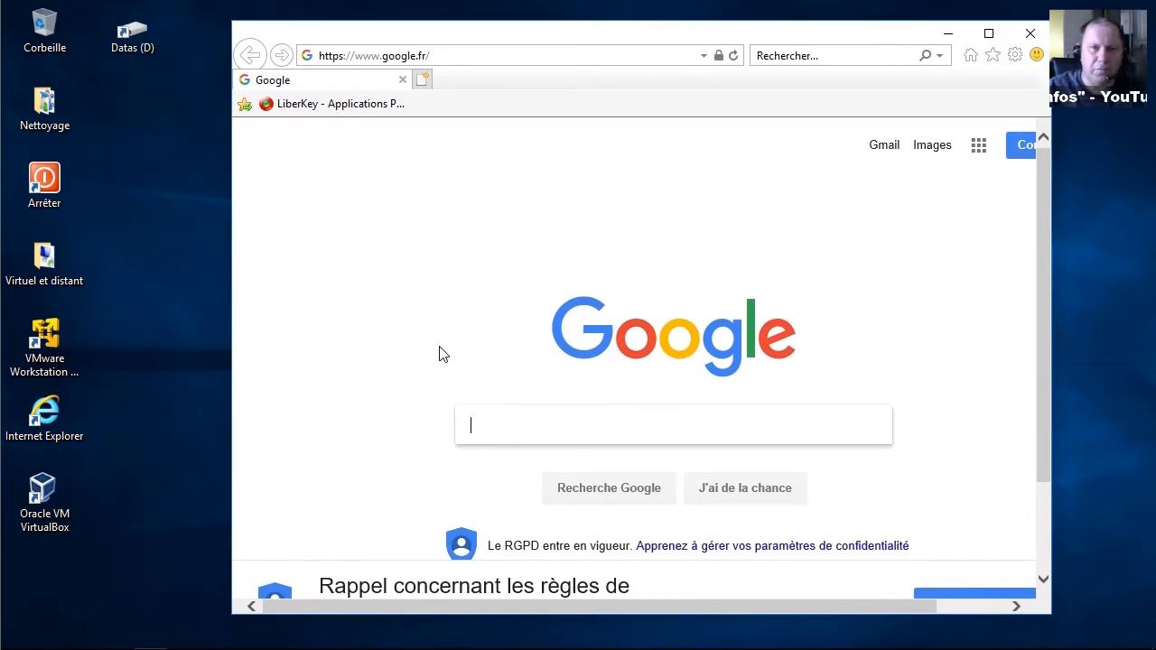
click(301, 104)
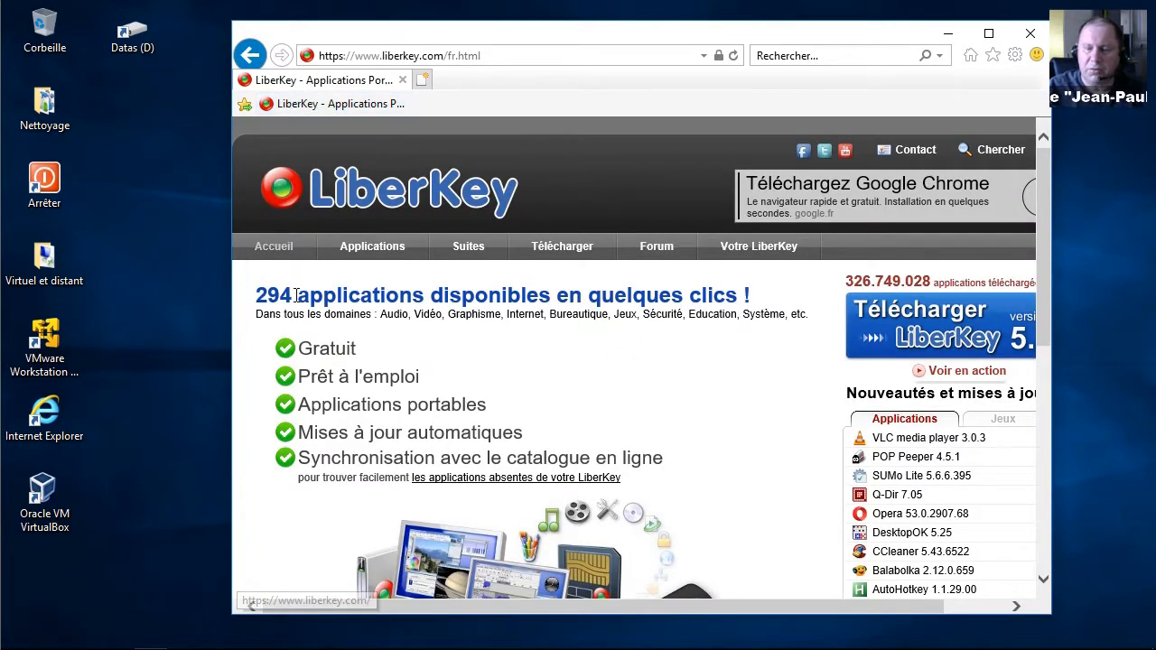
click(575, 253)
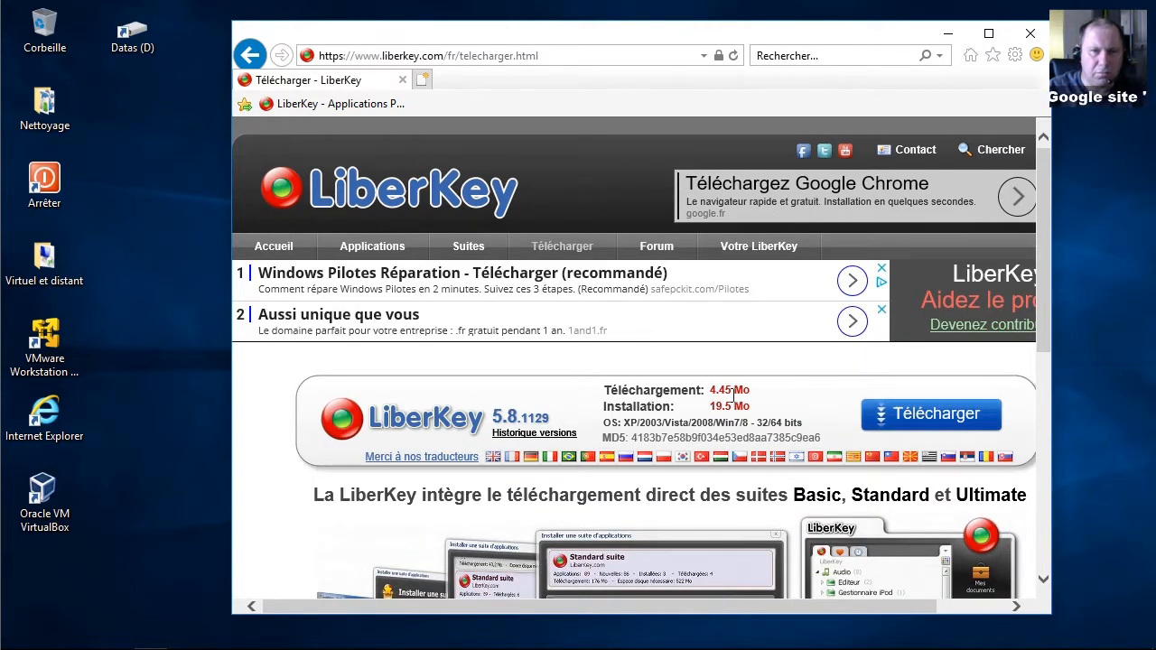
Step: Download and save LiberKey_5.8.1129.exe, dismiss the download notice and minimize the browser
click(935, 422)
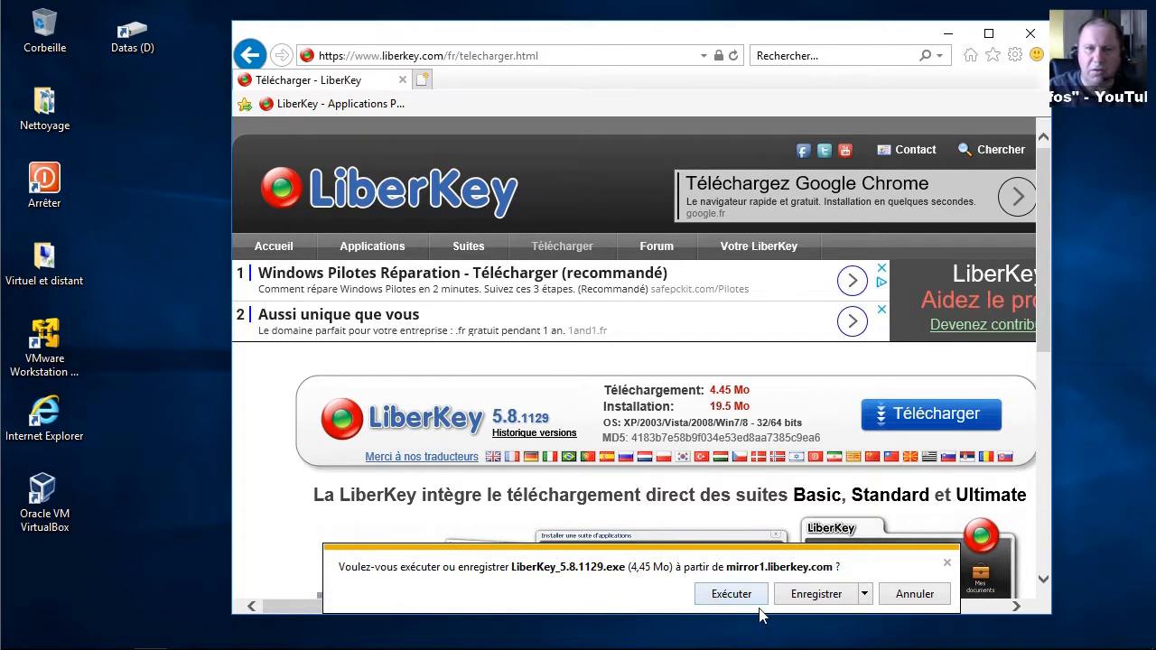
click(843, 600)
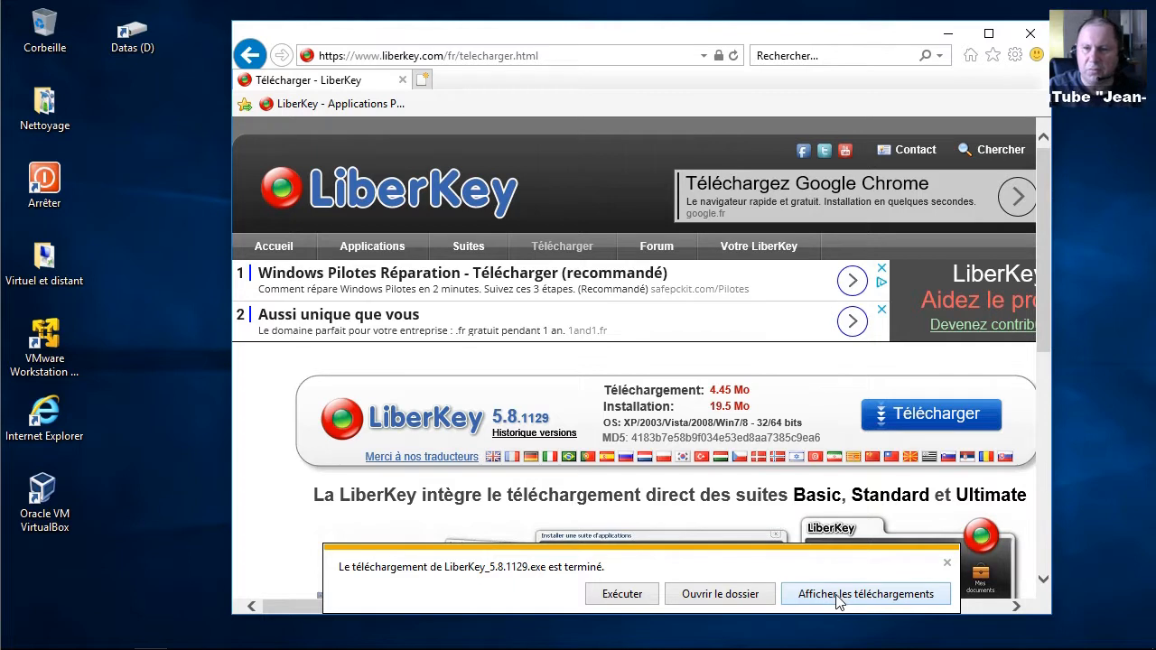
click(947, 565)
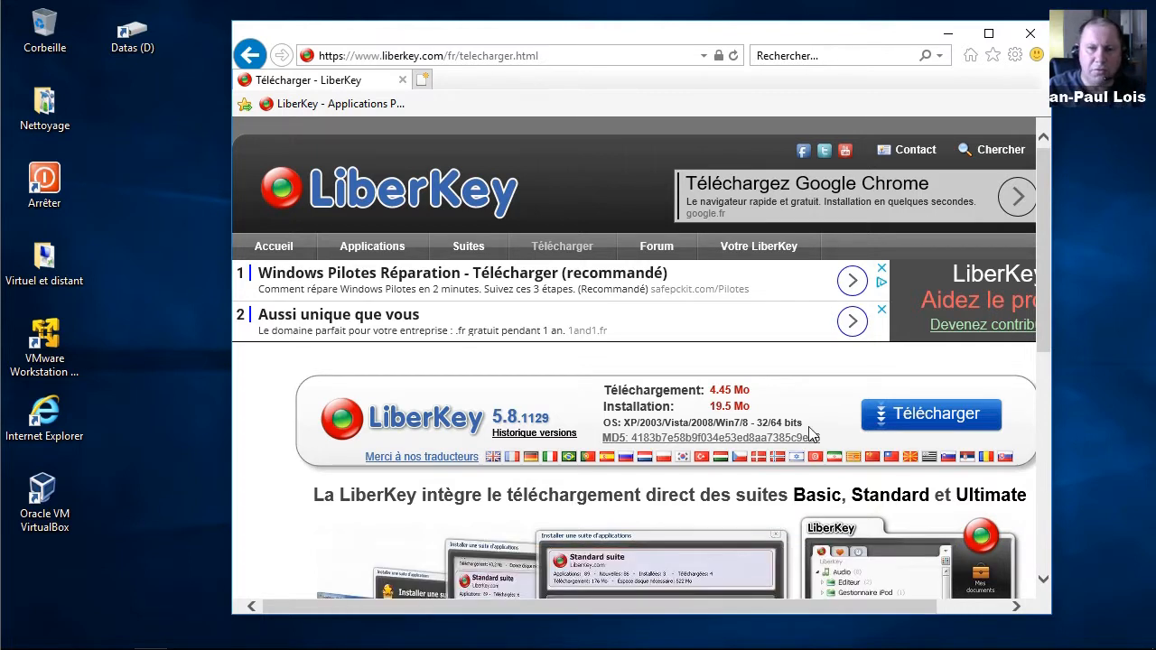
scroll(795, 447, down, 4)
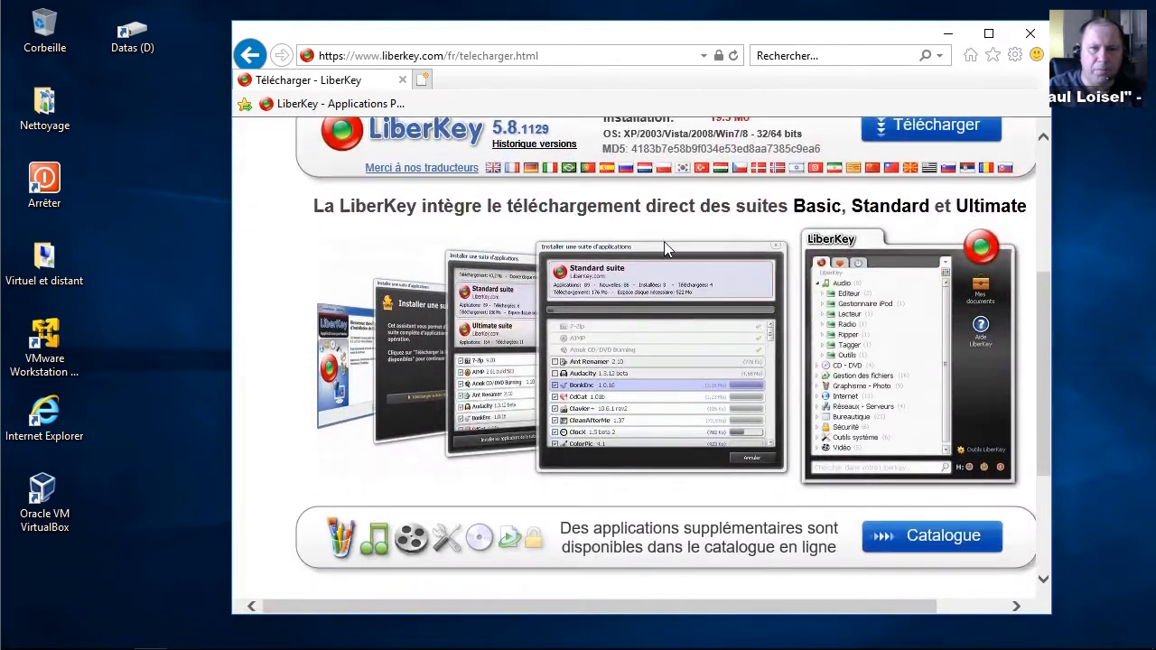
click(947, 33)
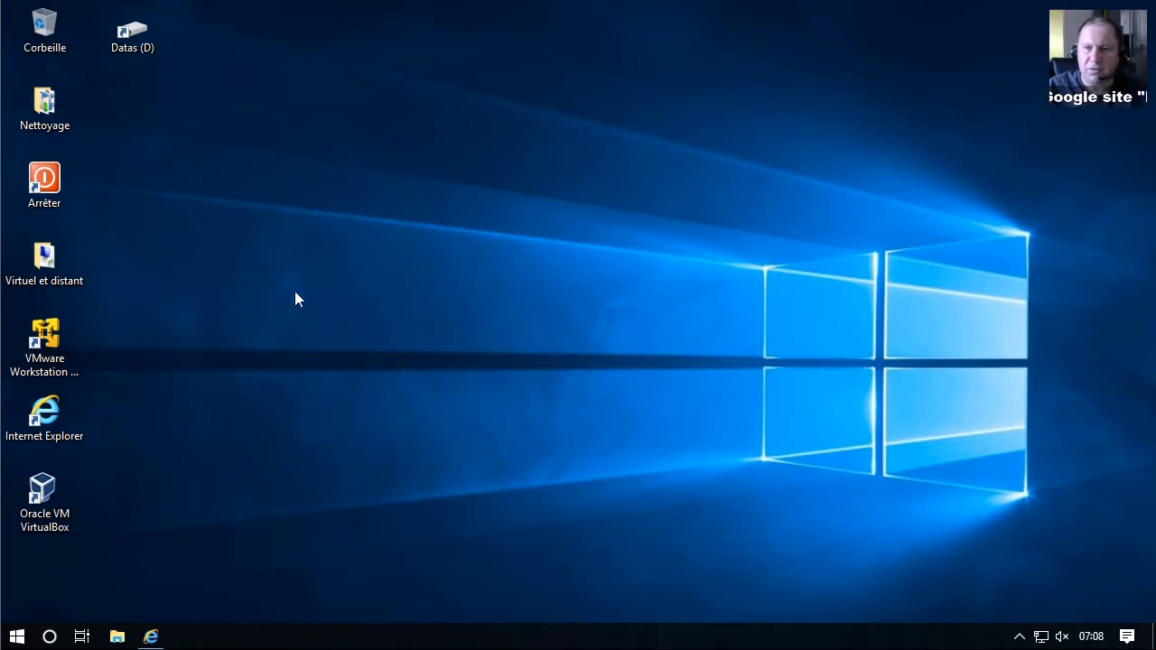
Step: Locate the LiberKey_5.8.1129 installer in the Téléchargements folder of File Explorer and close the USB drive (F:) window
click(114, 637)
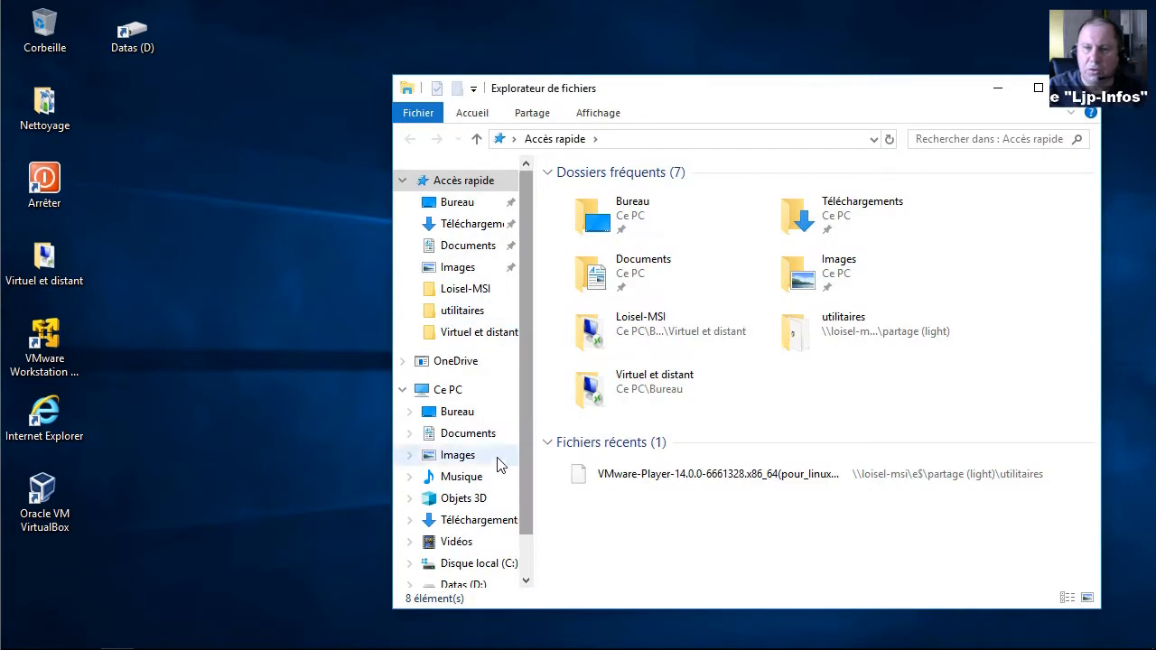
click(495, 521)
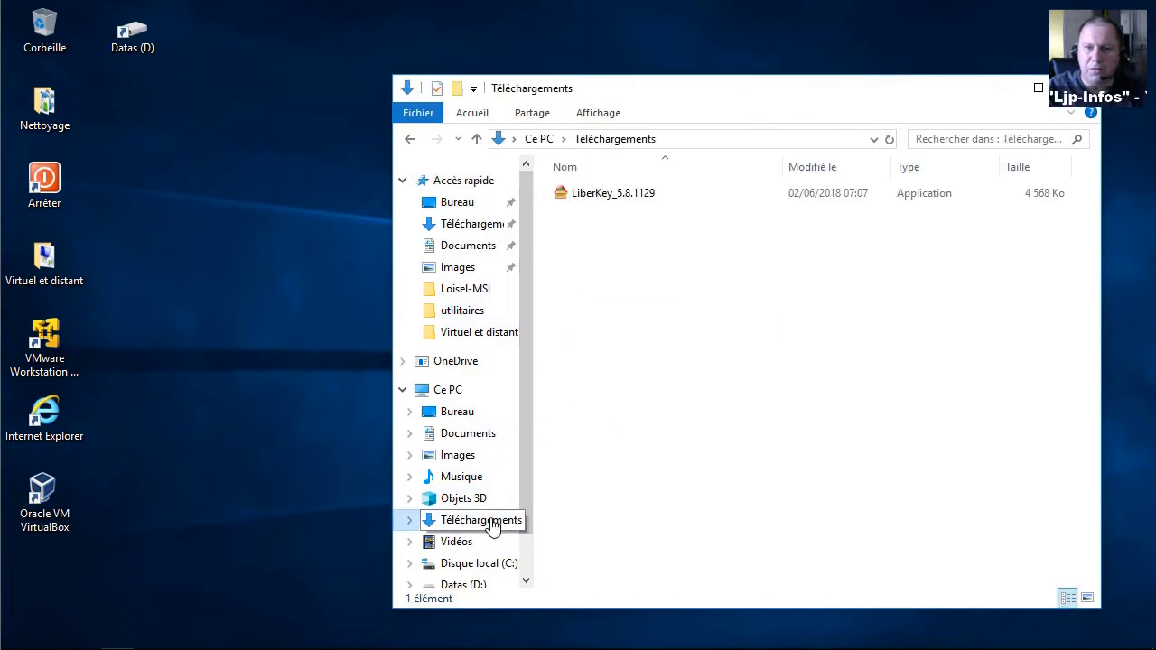
click(624, 194)
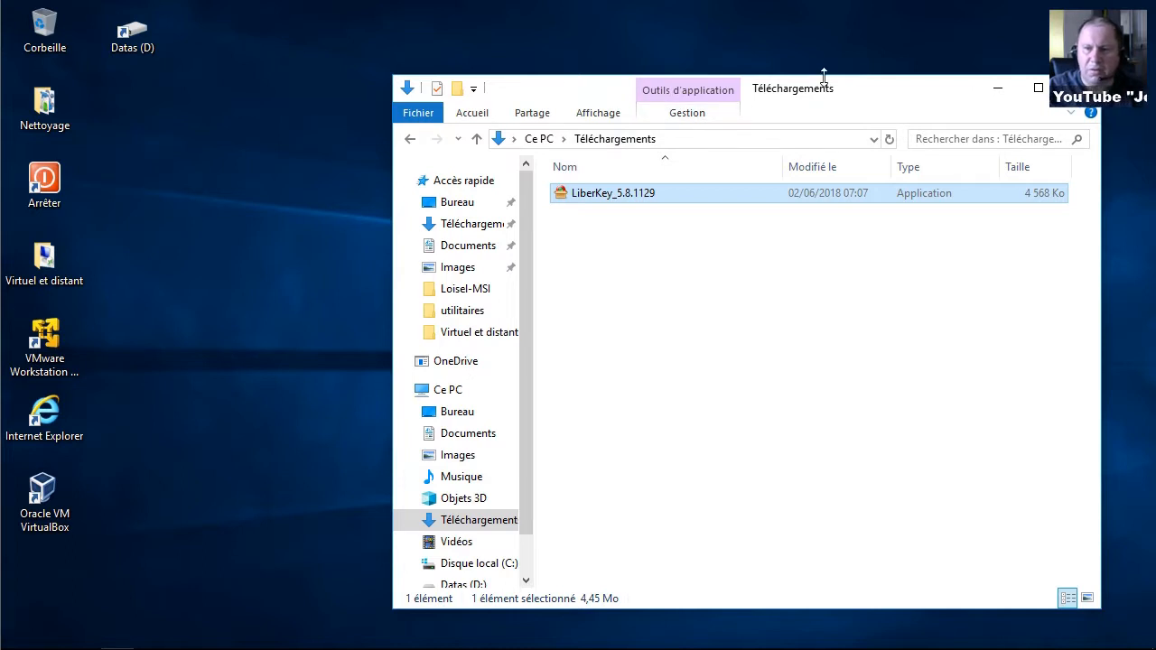
drag(825, 98, 720, 55)
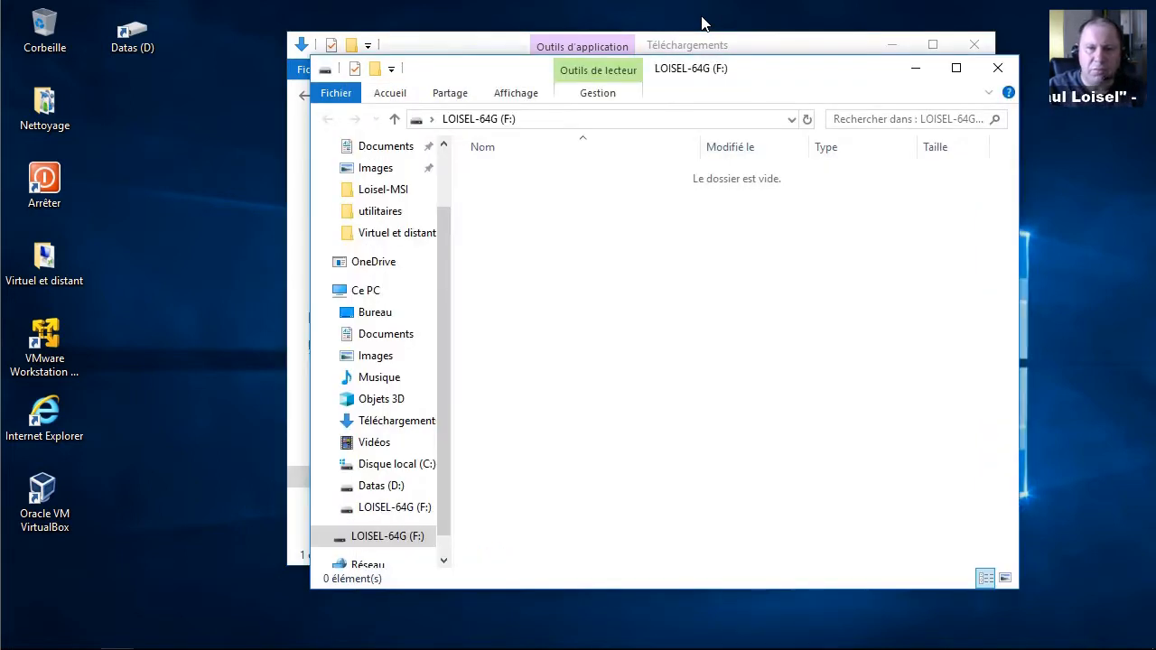
drag(704, 74, 778, 87)
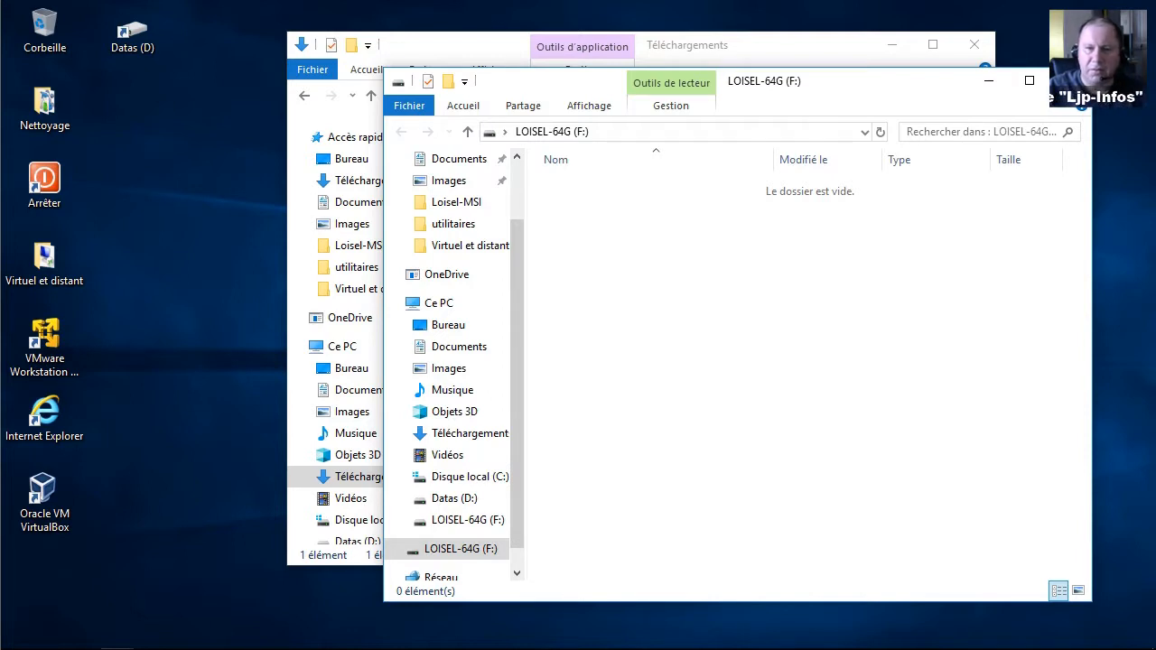
click(1070, 81)
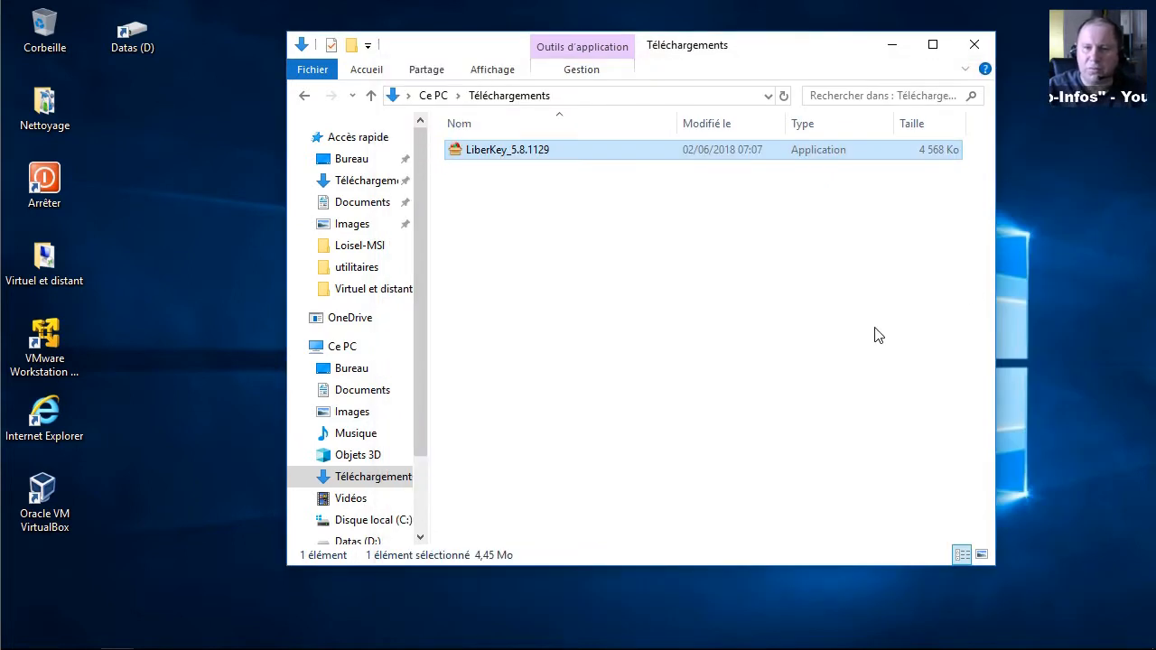
Step: Run the LiberKey_5.8.1129 installer, allow its execution and continue to the licence agreement
double_click(483, 155)
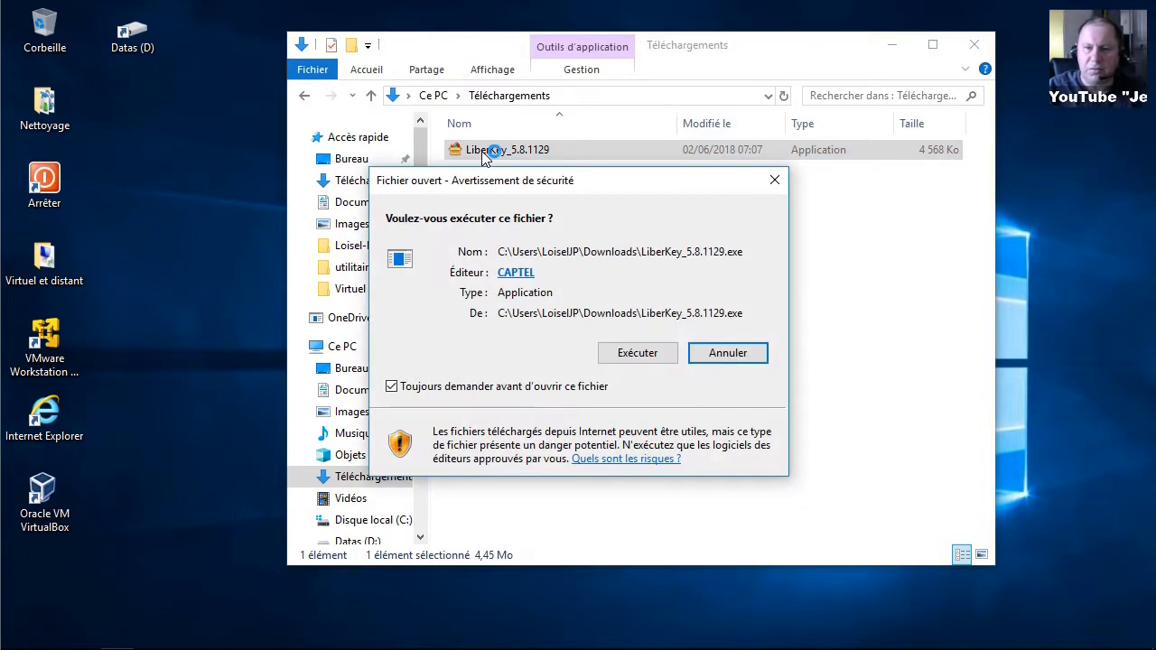
click(647, 356)
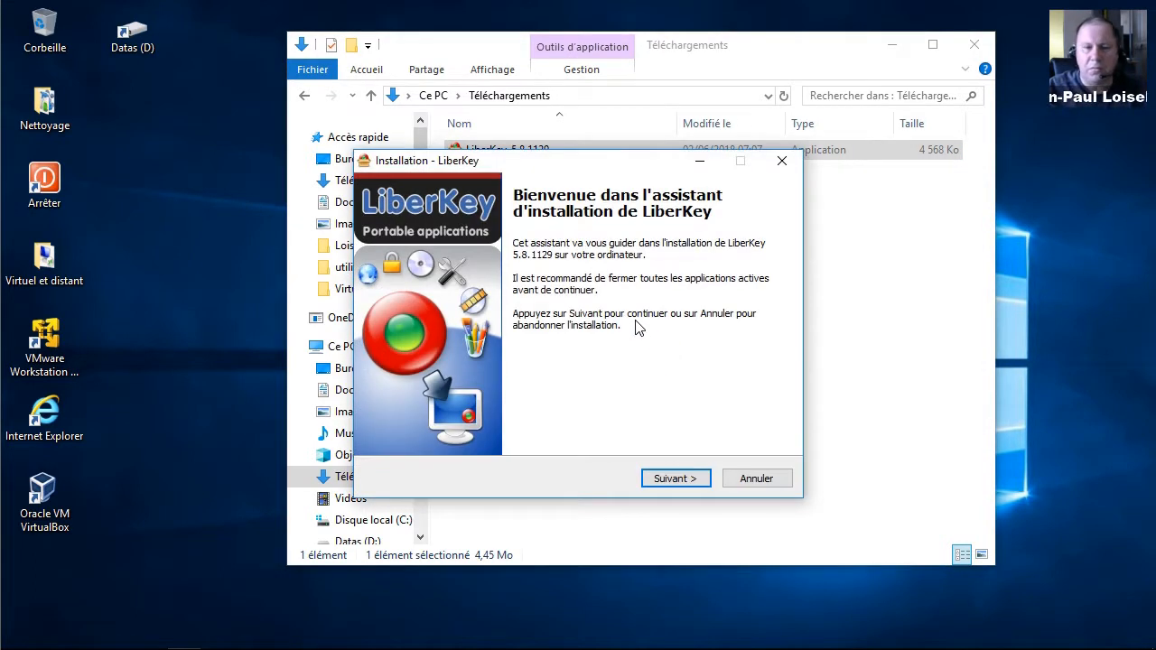
click(687, 481)
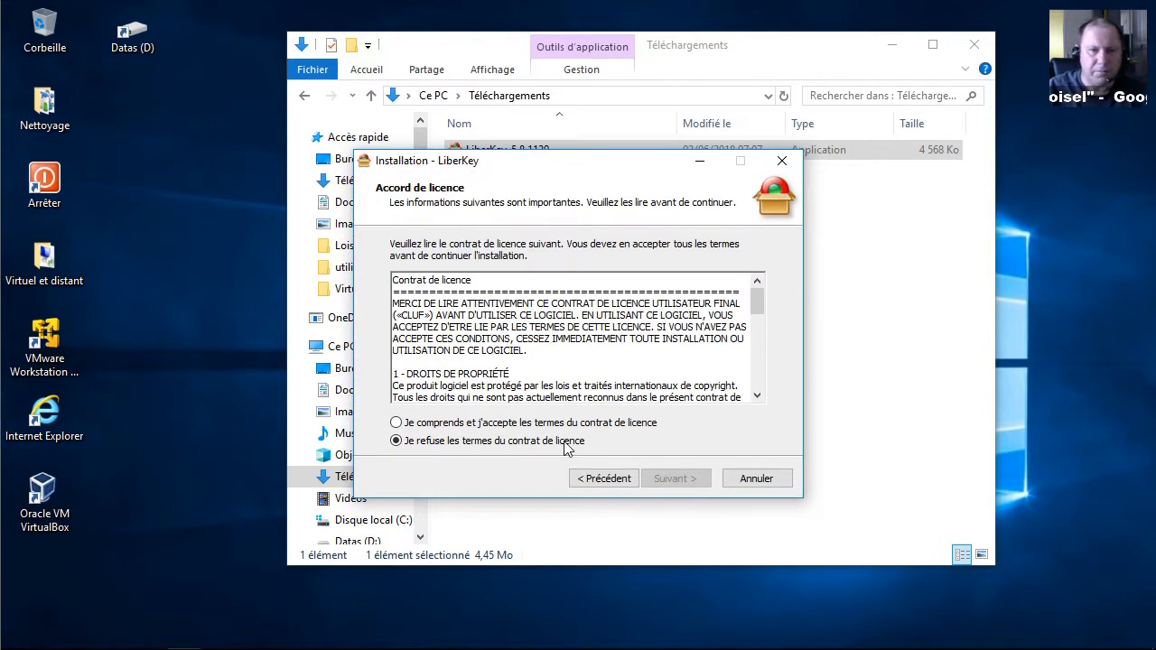
Step: Accept the licence terms and proceed past the information page, closing the Téléchargements window behind the installer
click(506, 426)
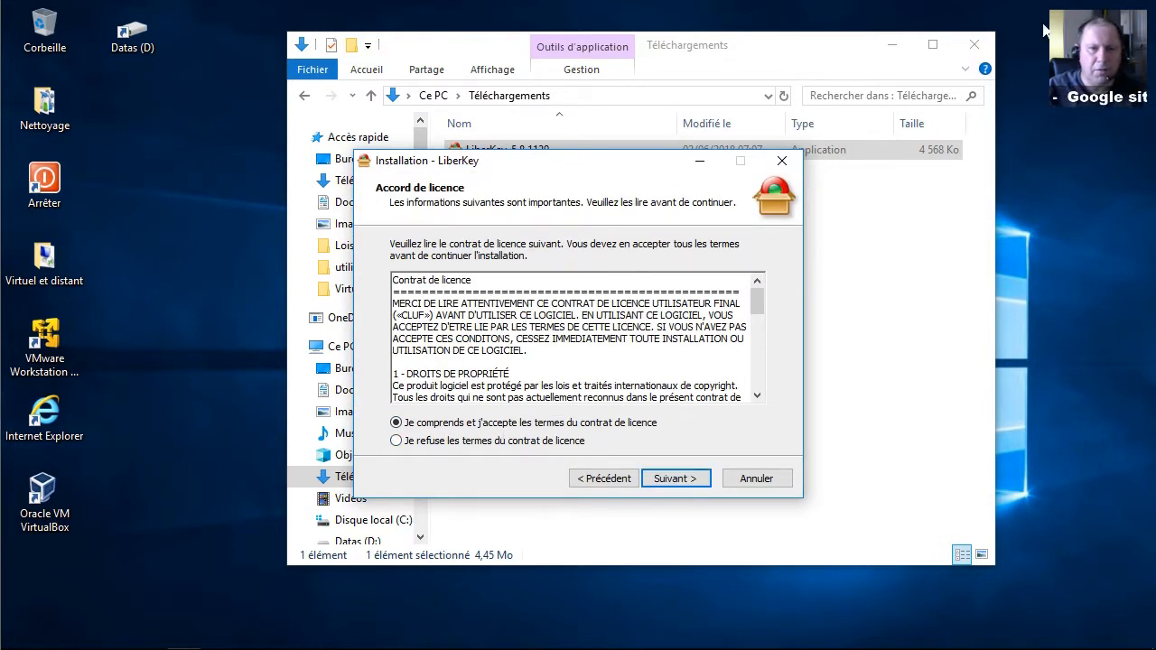
click(980, 52)
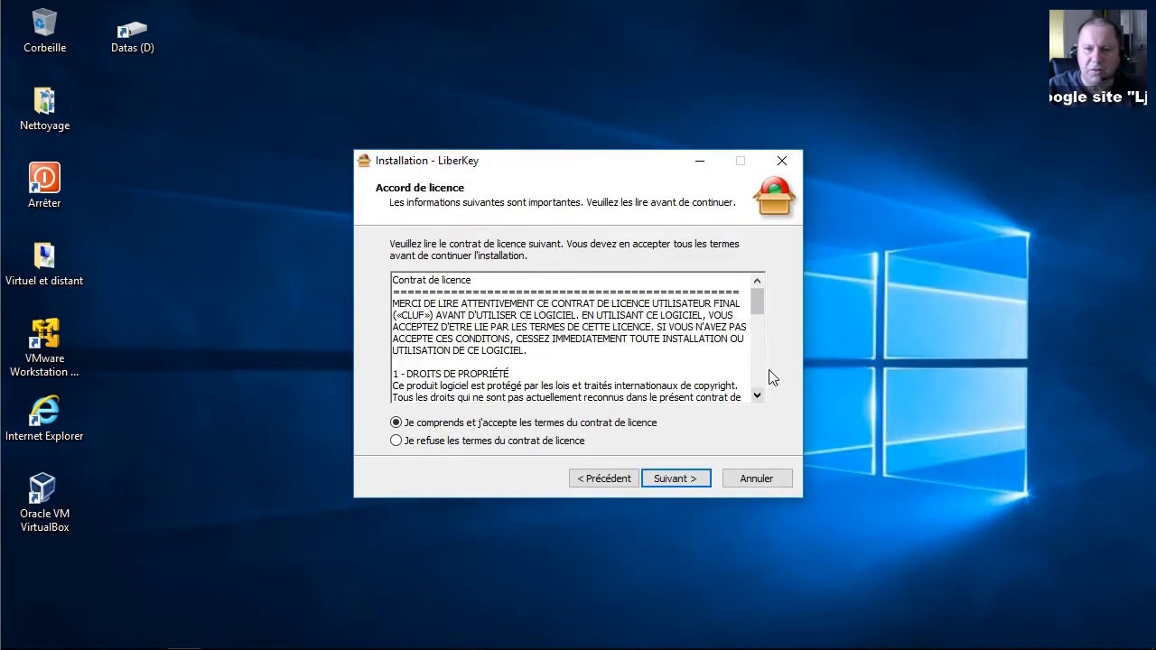
click(680, 482)
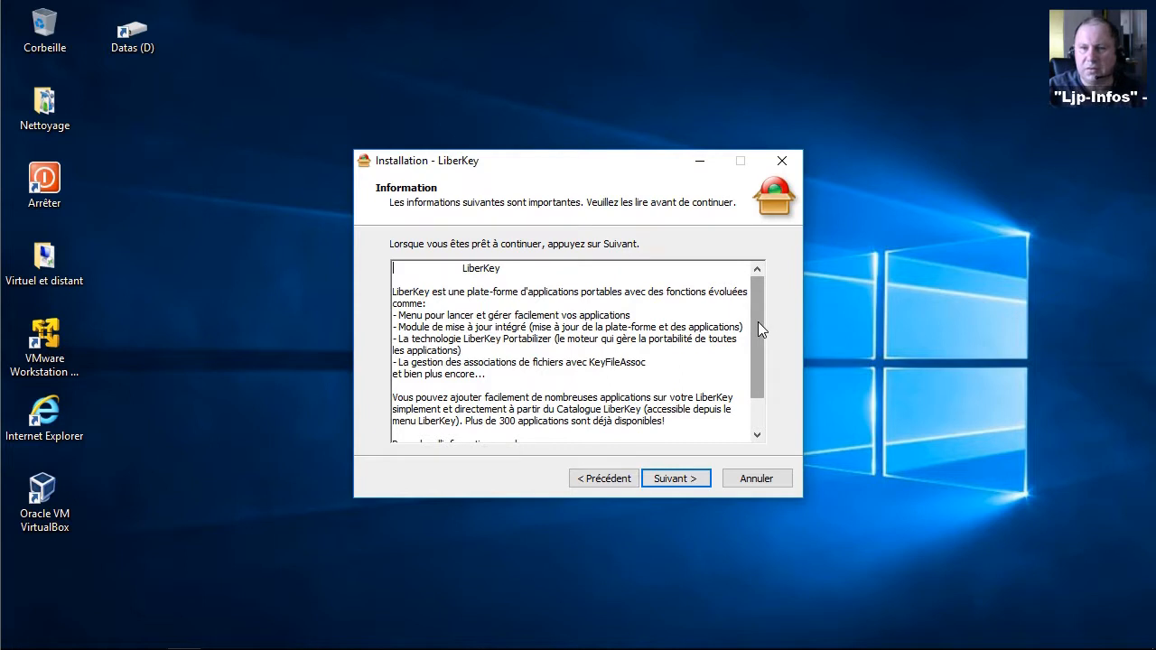
scroll(758, 322, down, 2)
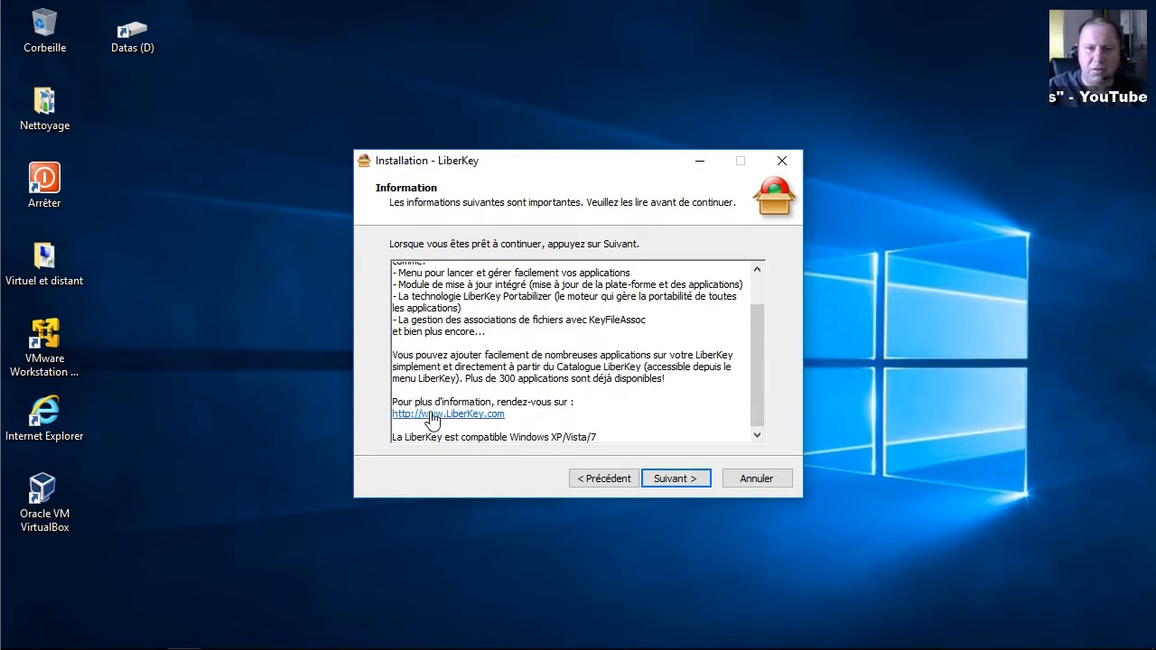
click(677, 479)
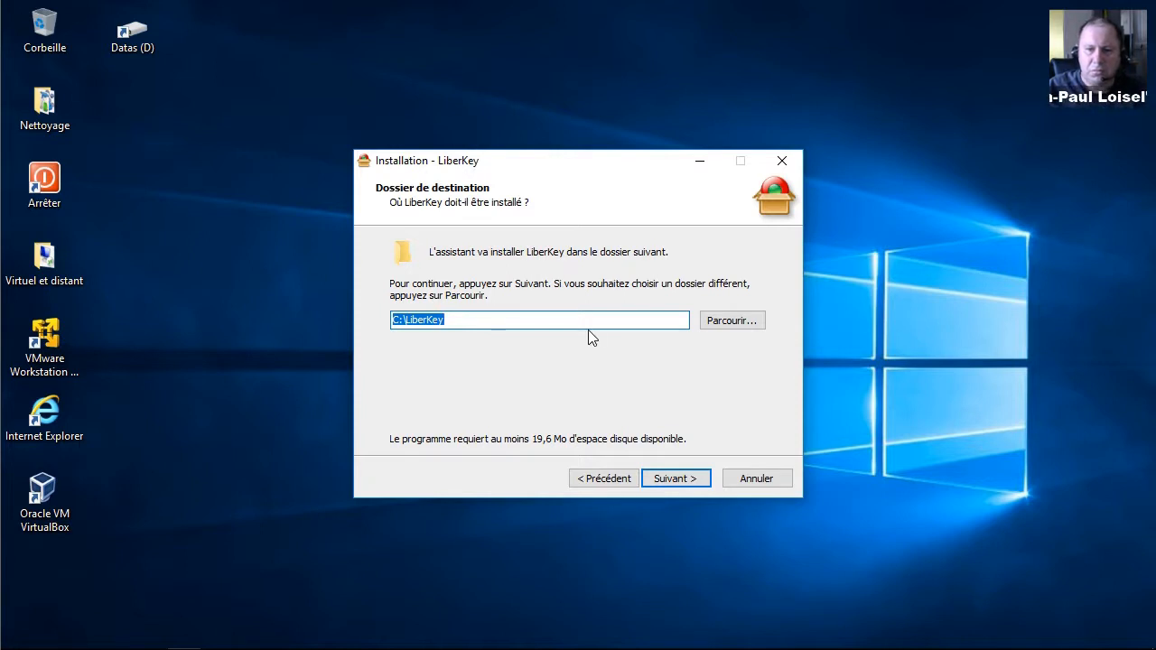
Step: Set the installation folder to F:\LiberKey on the USB drive and agree to create it
click(731, 321)
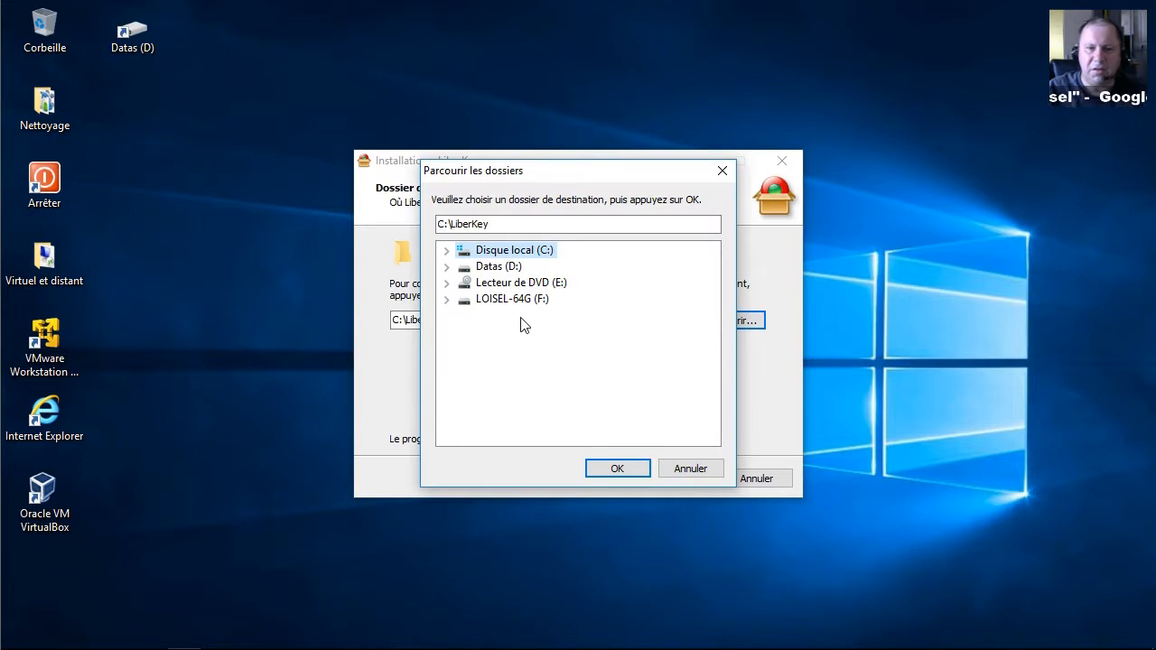
click(497, 308)
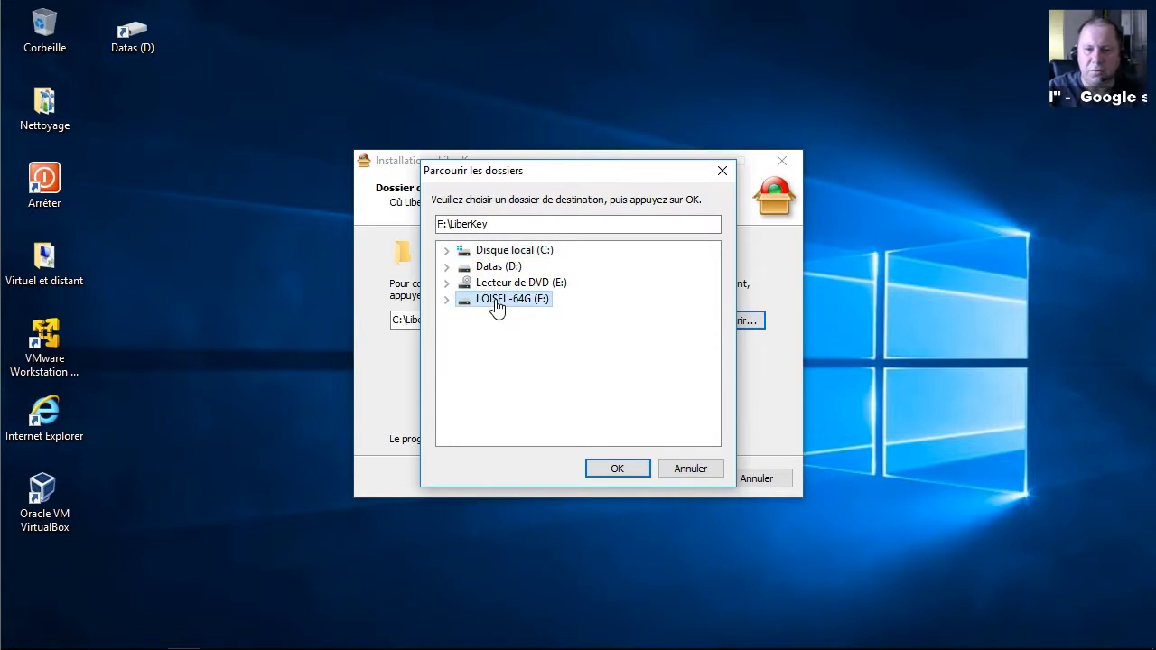
click(618, 469)
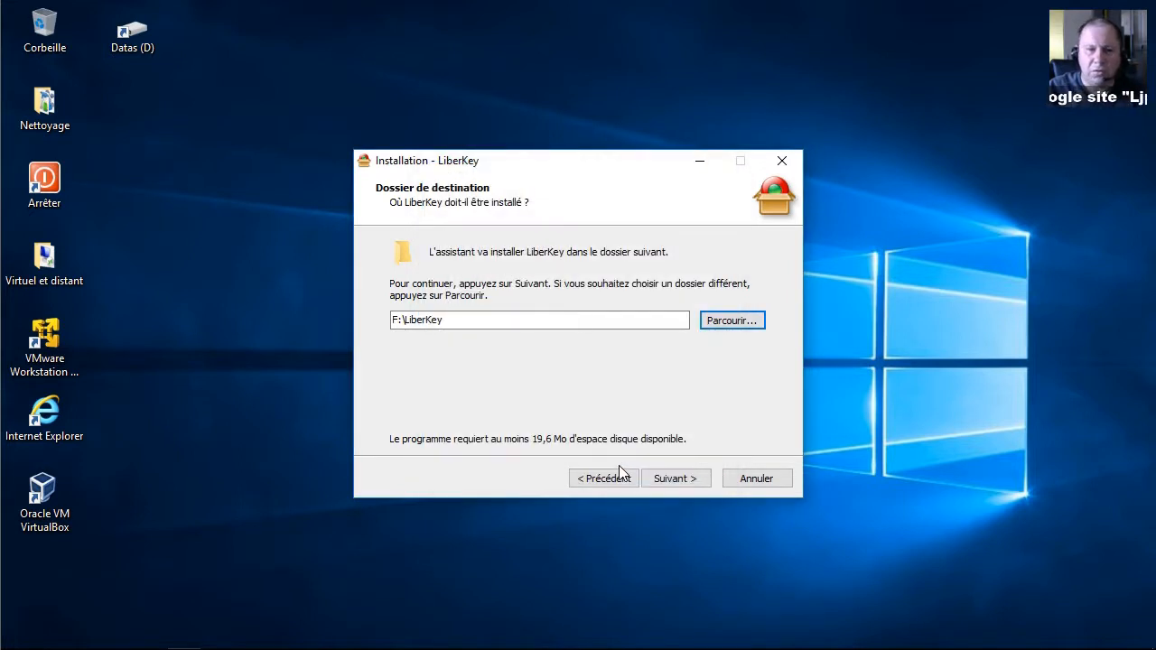
click(674, 486)
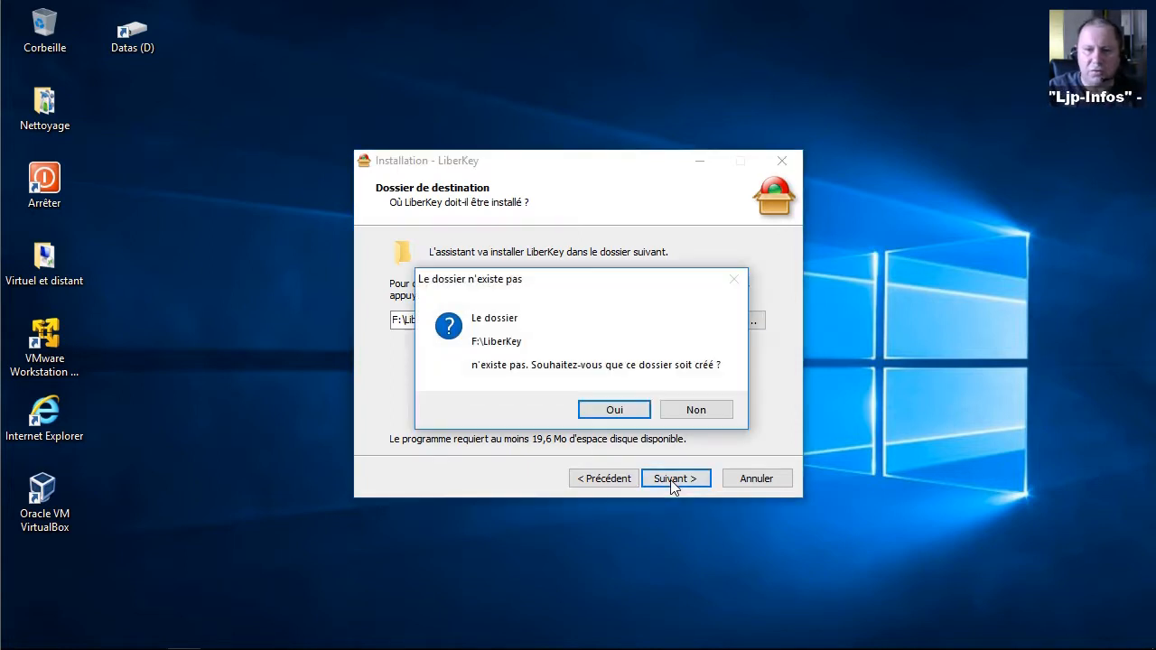
click(618, 412)
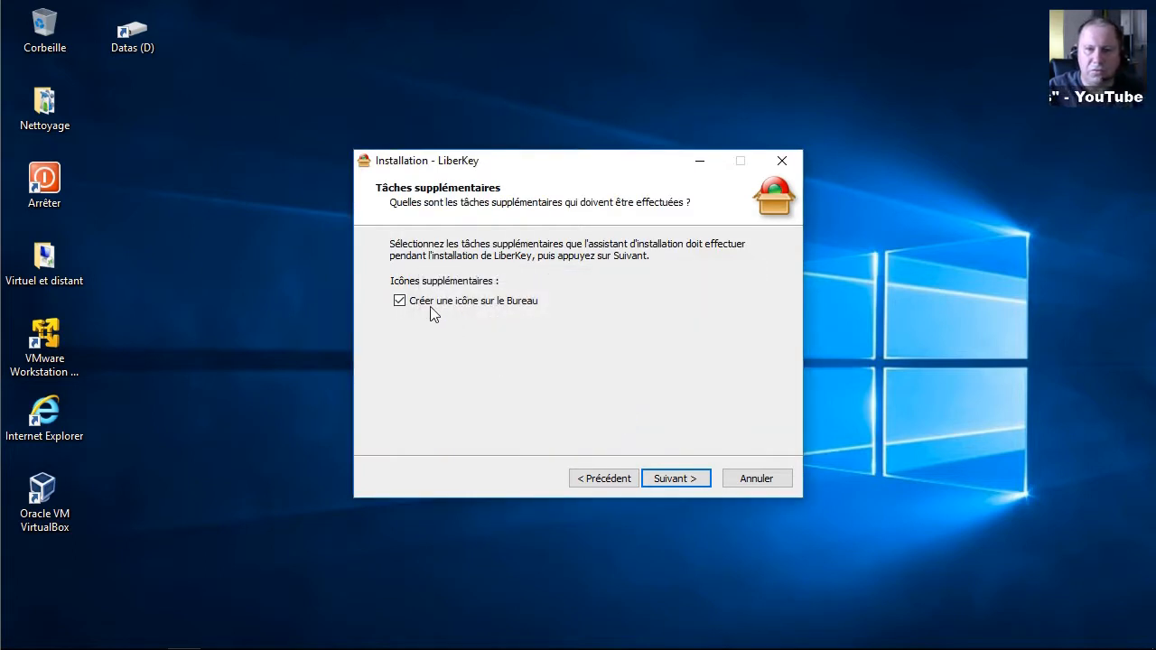
Step: Install LiberKey without a desktop icon and finish the wizard without launching the program
click(428, 304)
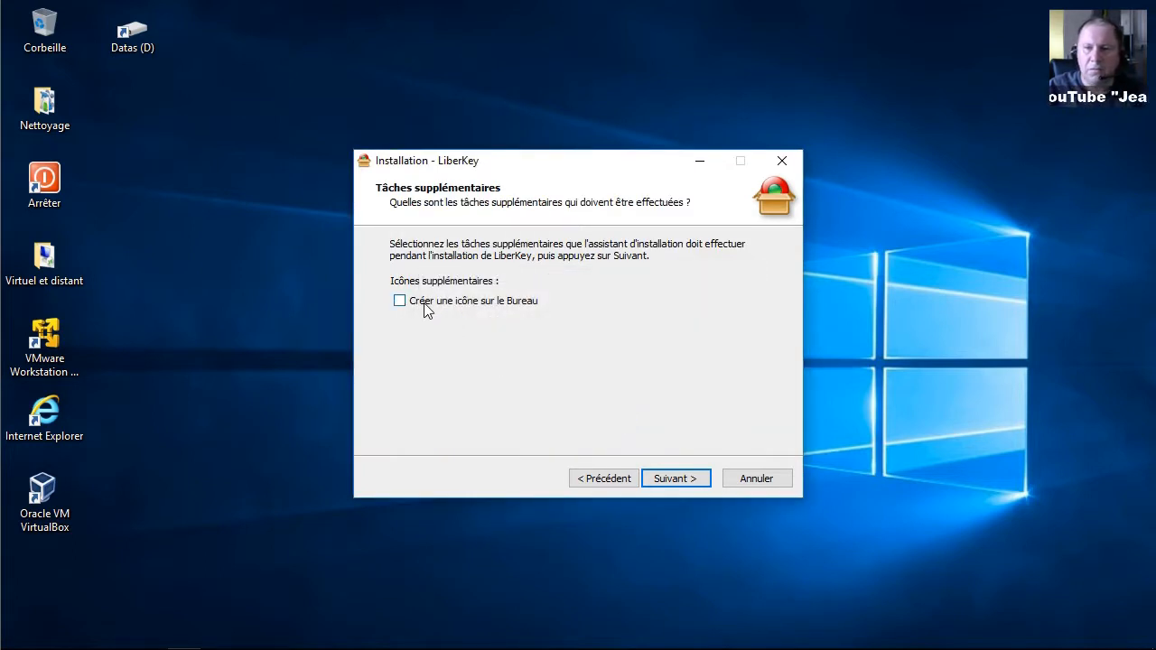
click(691, 479)
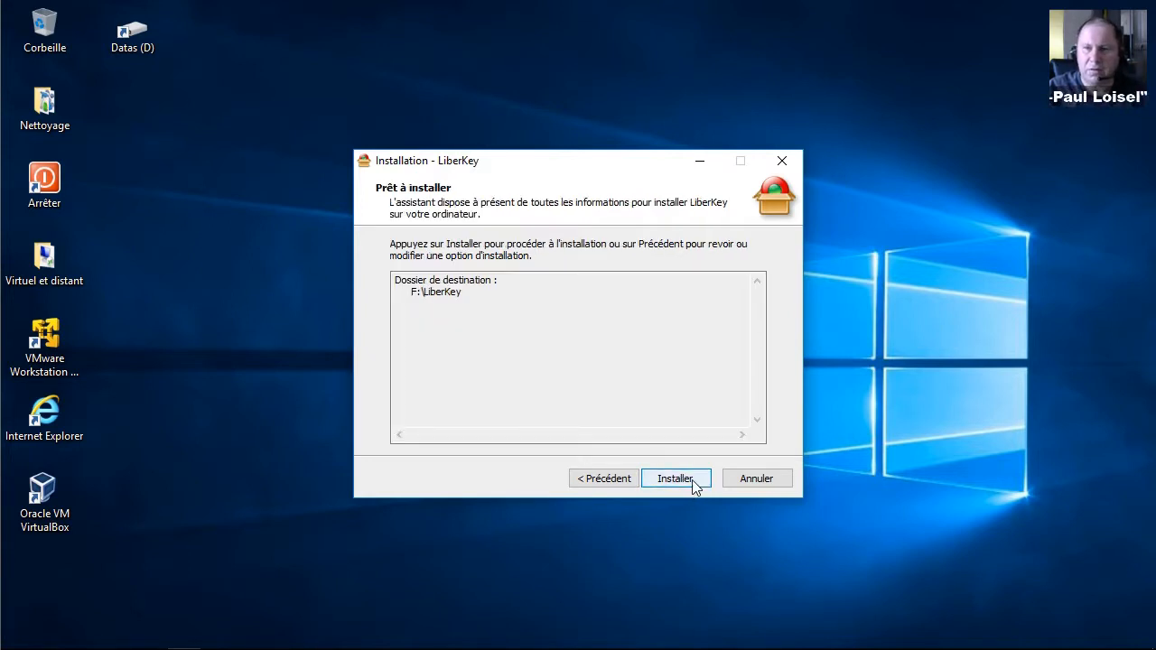
click(693, 484)
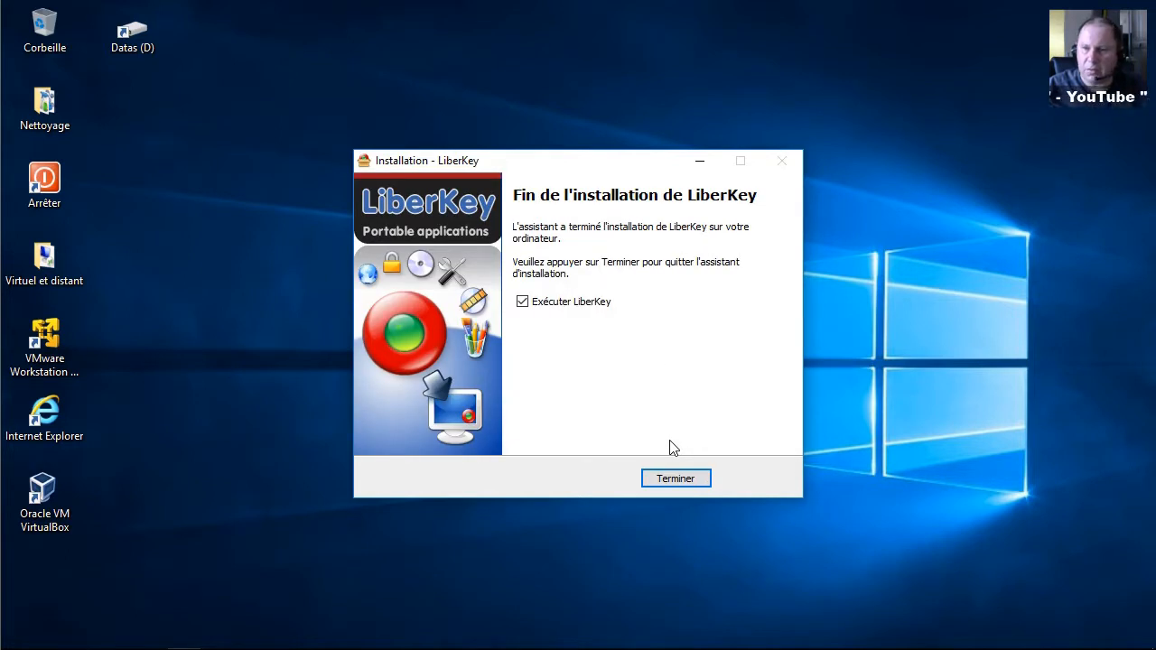
click(523, 302)
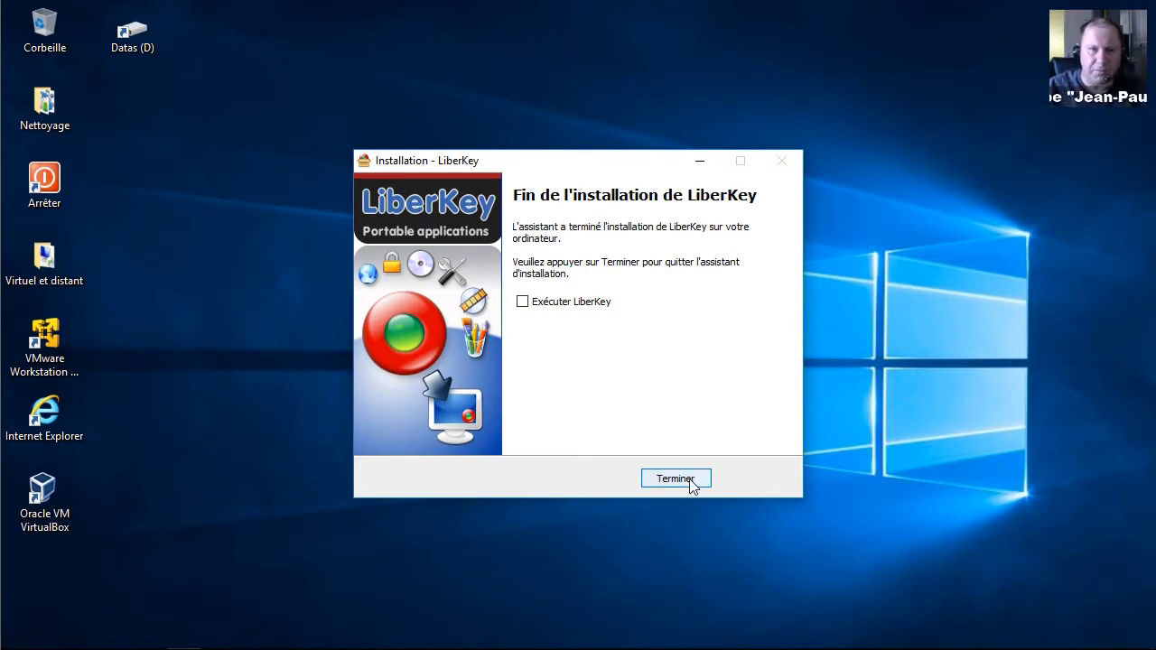
click(692, 482)
click(472, 374)
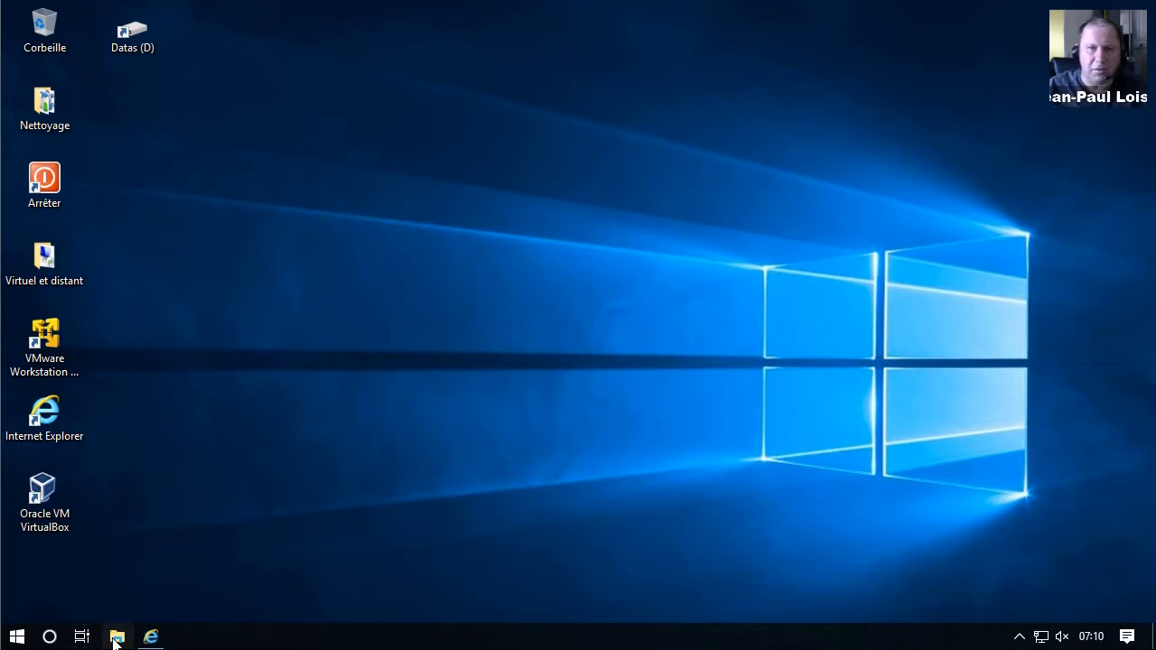
Step: Launch the LiberKey application from the LiberKey folder on the USB drive F: and close the file explorer window
click(120, 634)
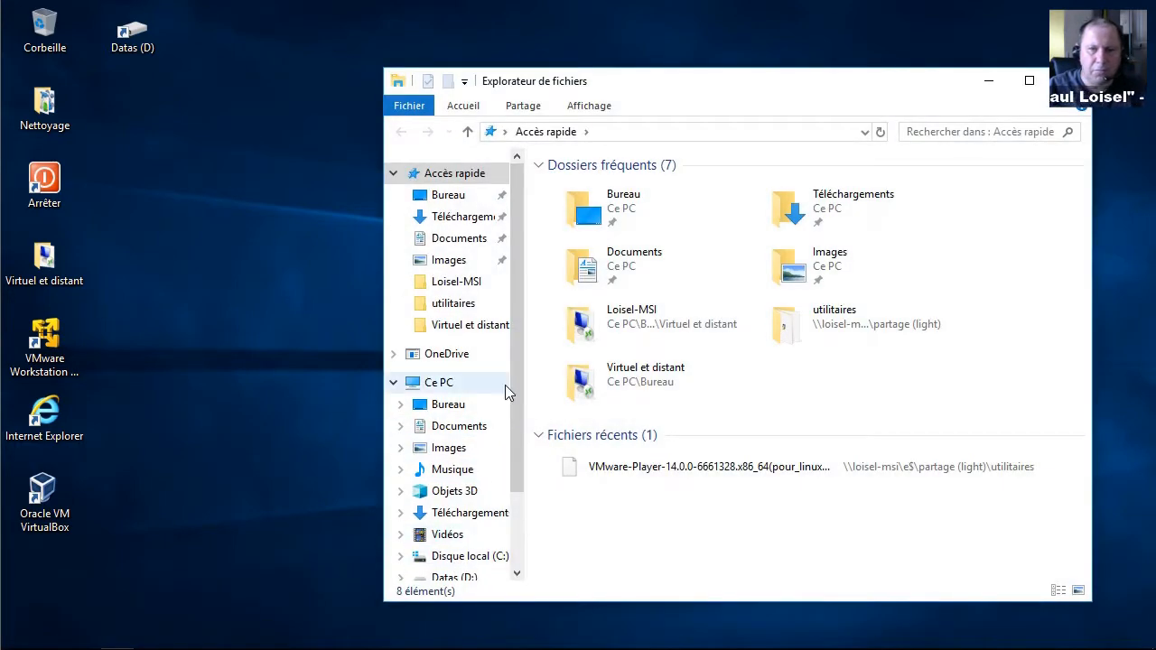
drag(517, 371, 516, 503)
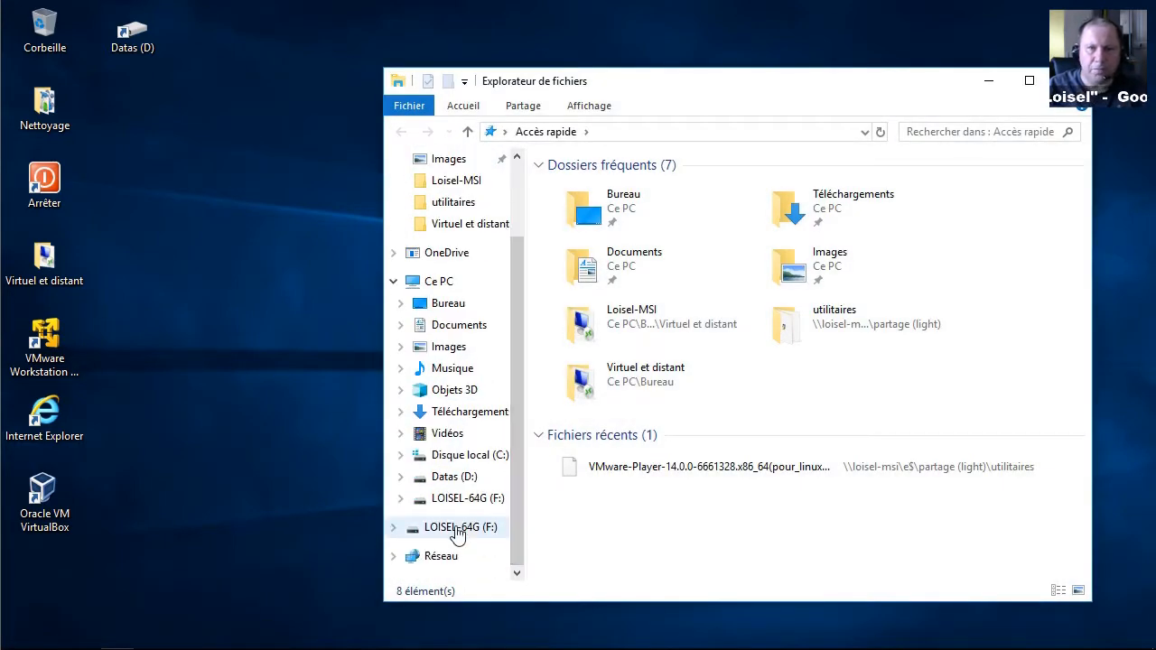
click(457, 530)
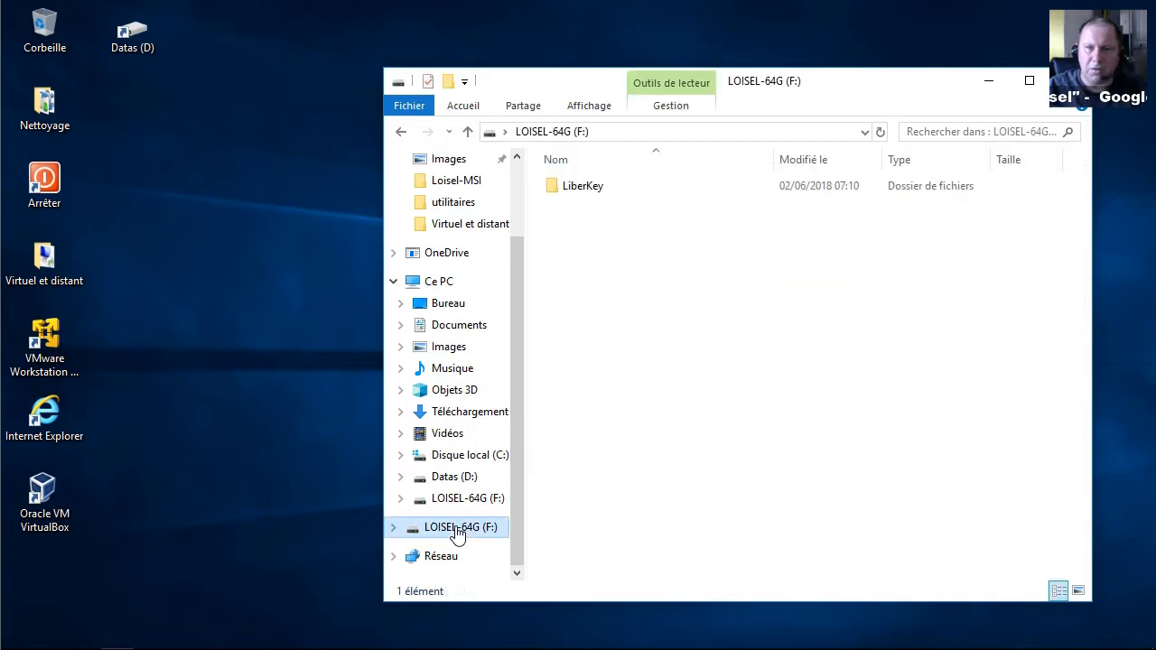
double_click(594, 196)
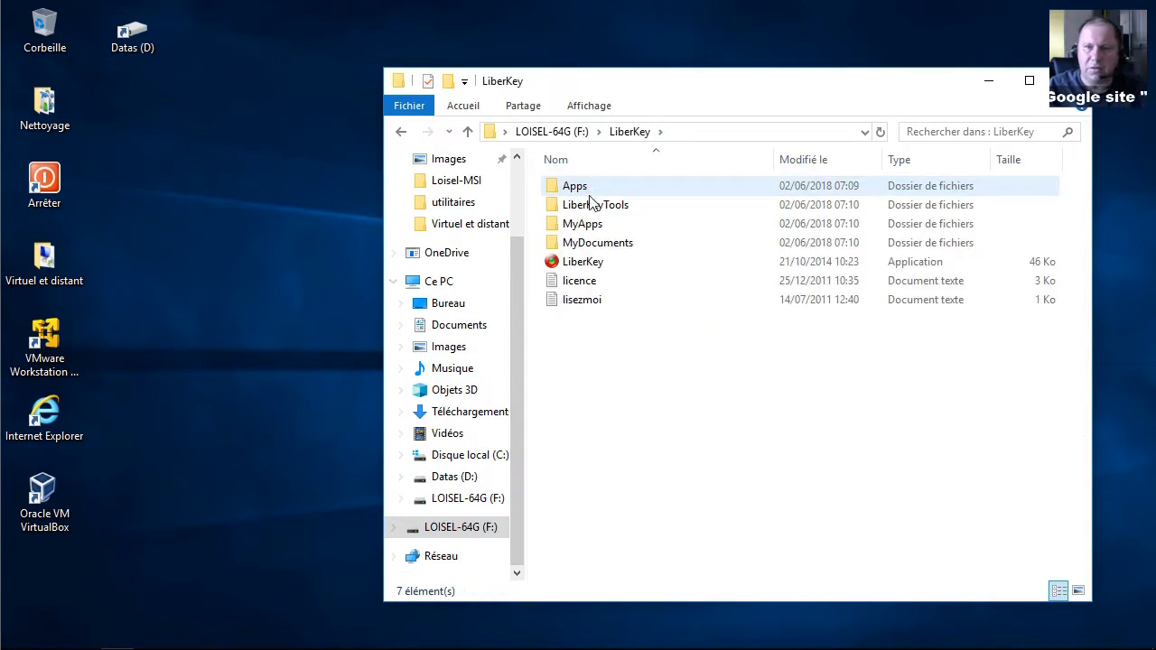
click(586, 264)
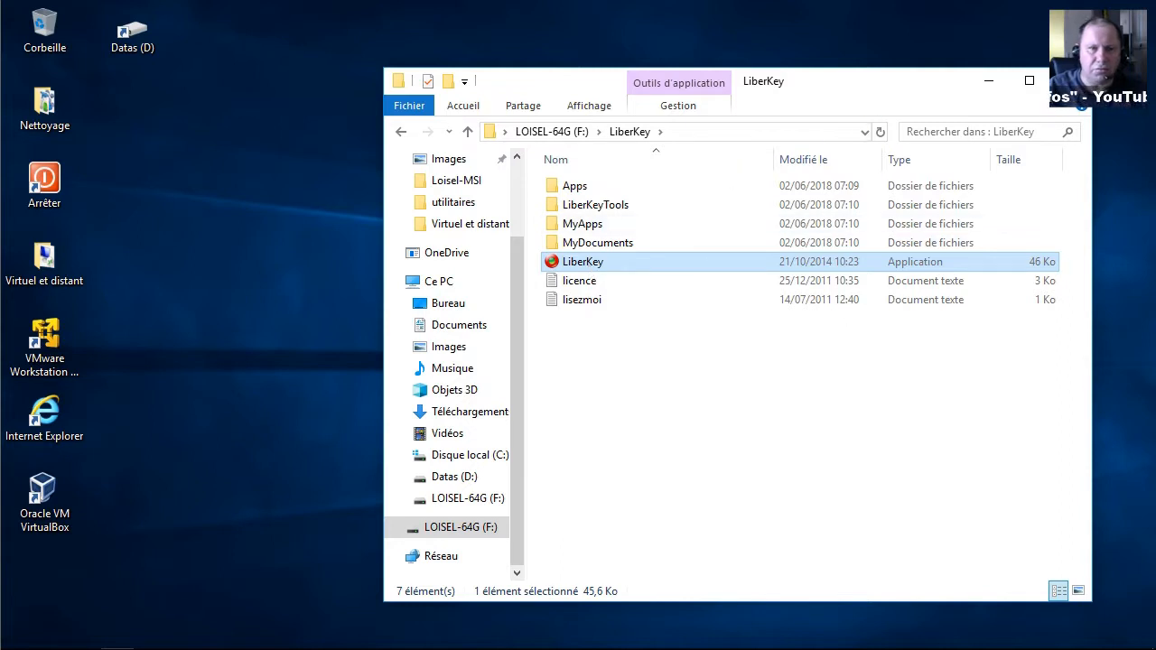
click(1071, 81)
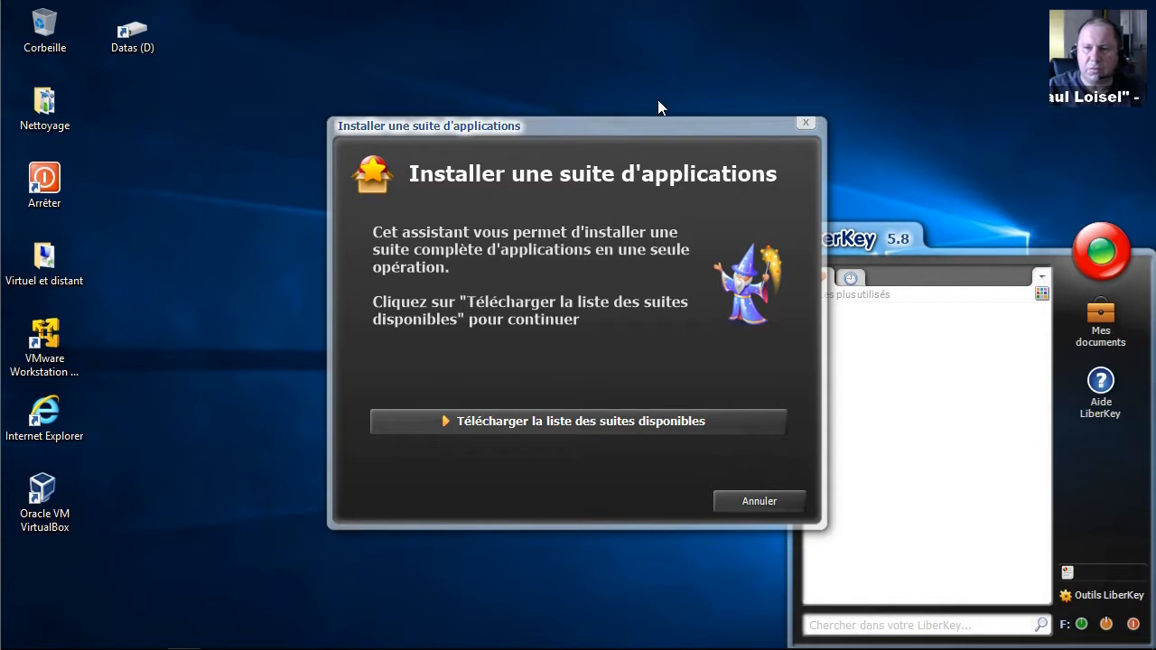
Step: Download the list of available application suites and compare the Basic, Standard and Ultimate suites
drag(635, 125, 548, 87)
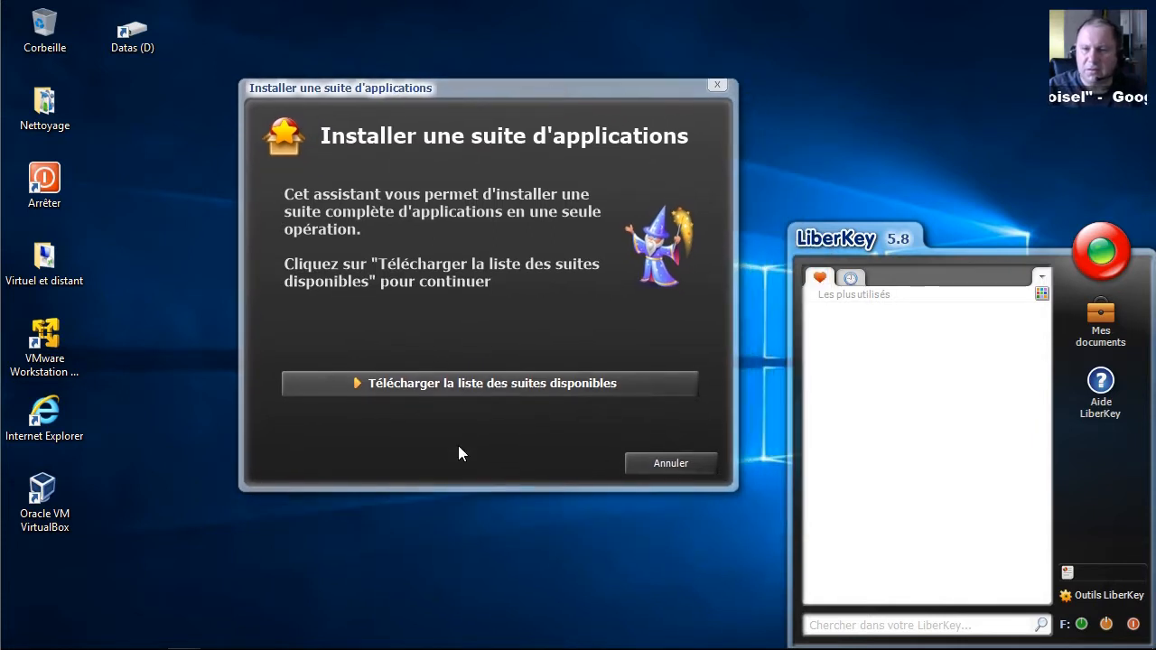
click(387, 387)
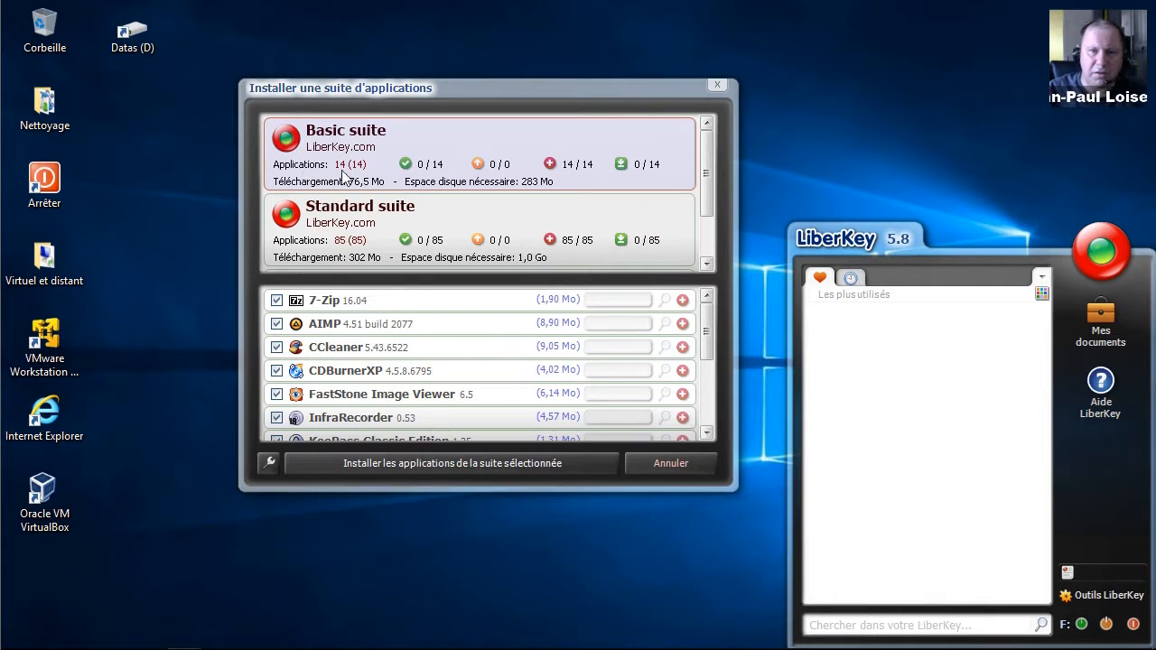
click(336, 247)
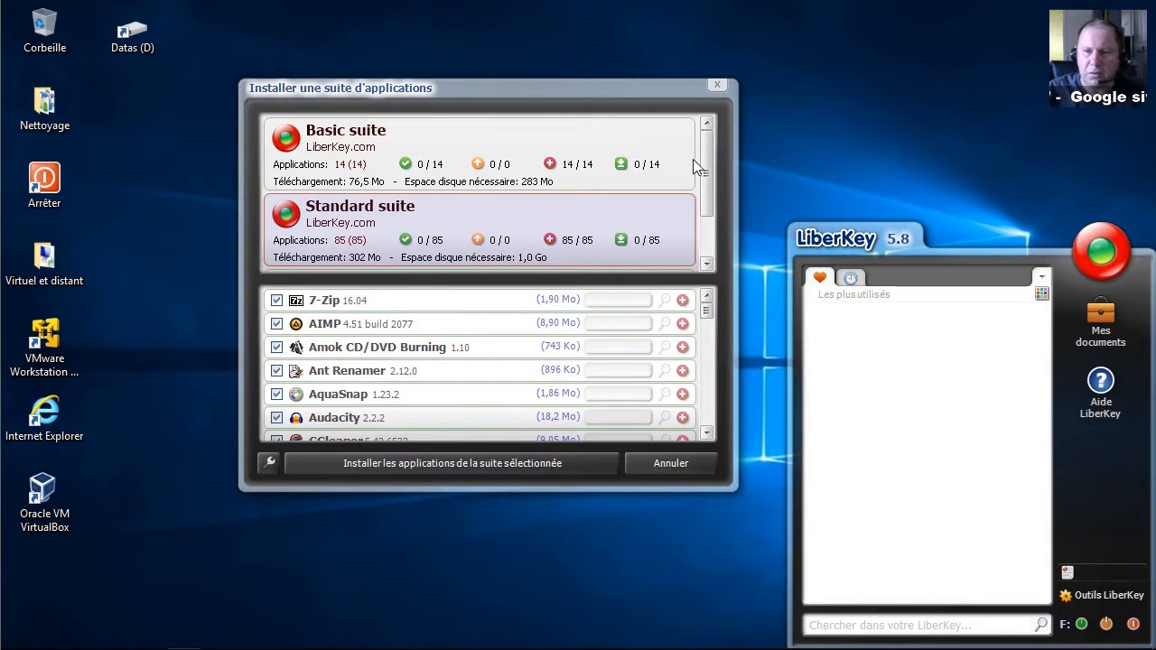
scroll(705, 159, down, 1)
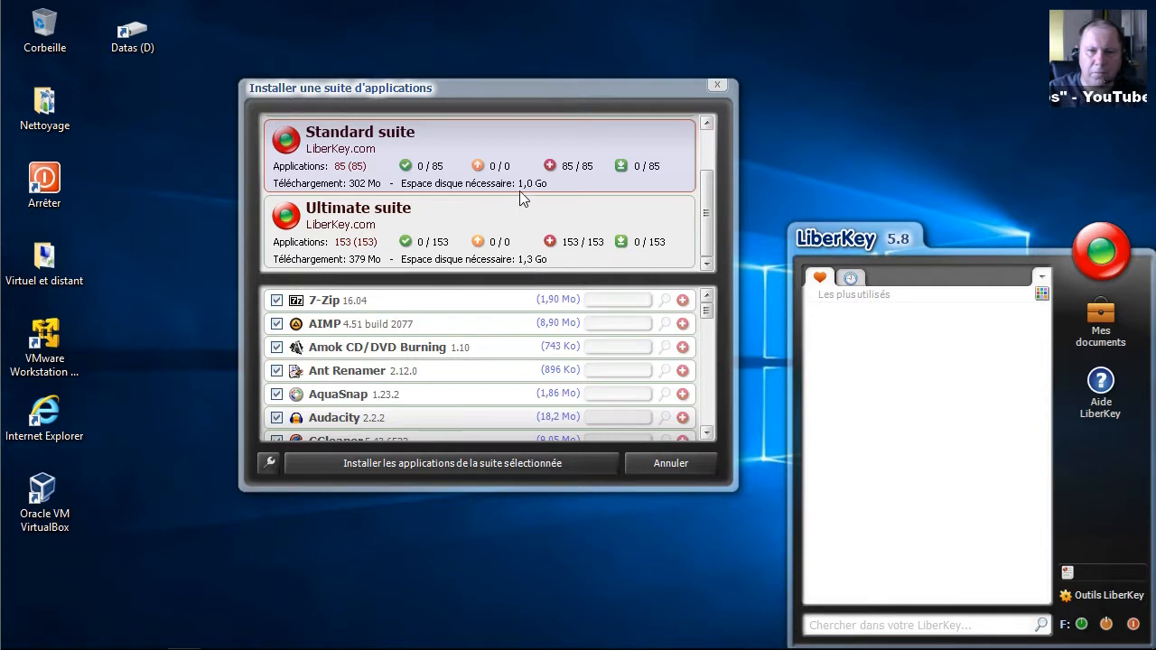
drag(710, 211, 709, 144)
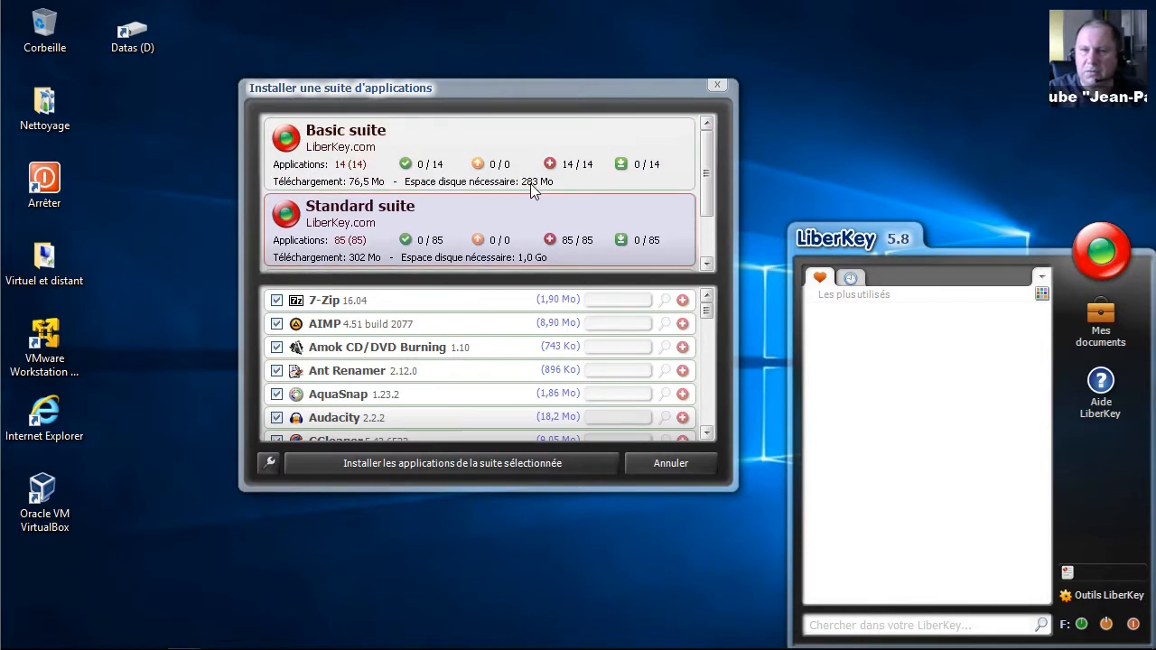
Step: Exclude 7-Zip and AIMP from the Basic suite, and include both applications again
click(401, 187)
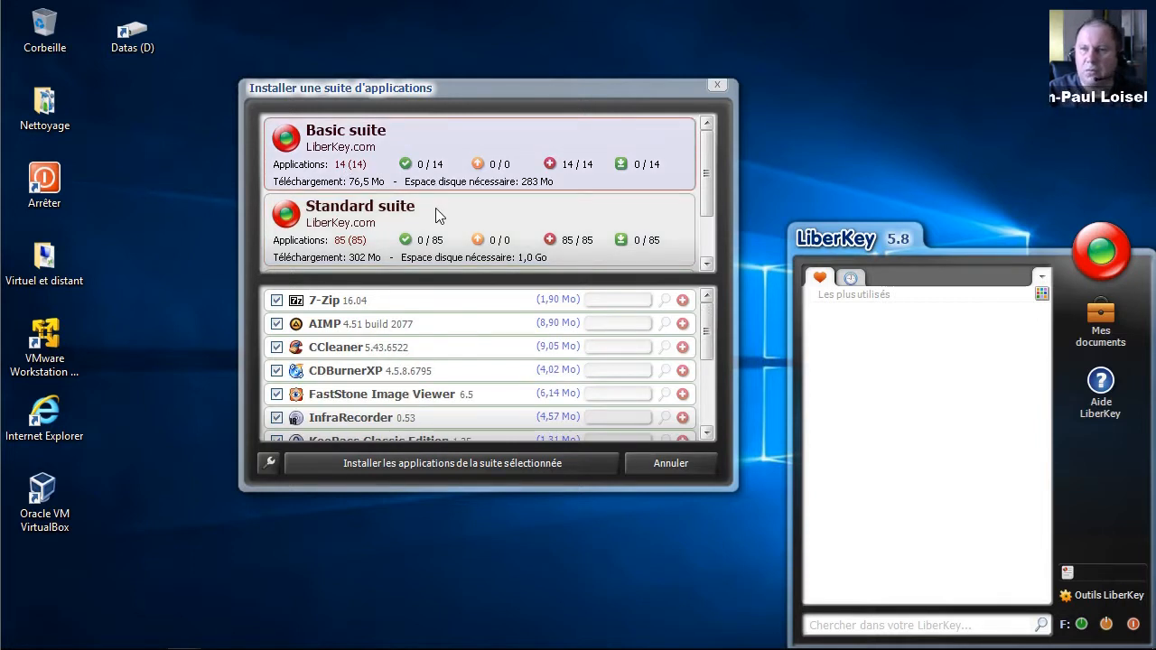
click(278, 301)
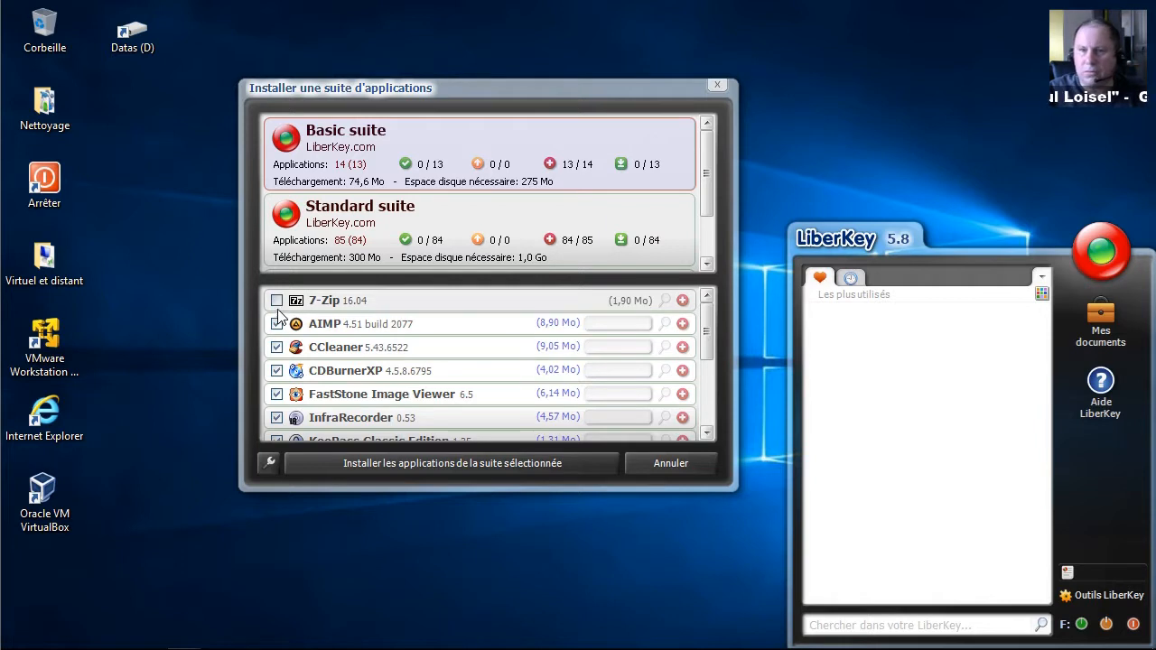
click(277, 324)
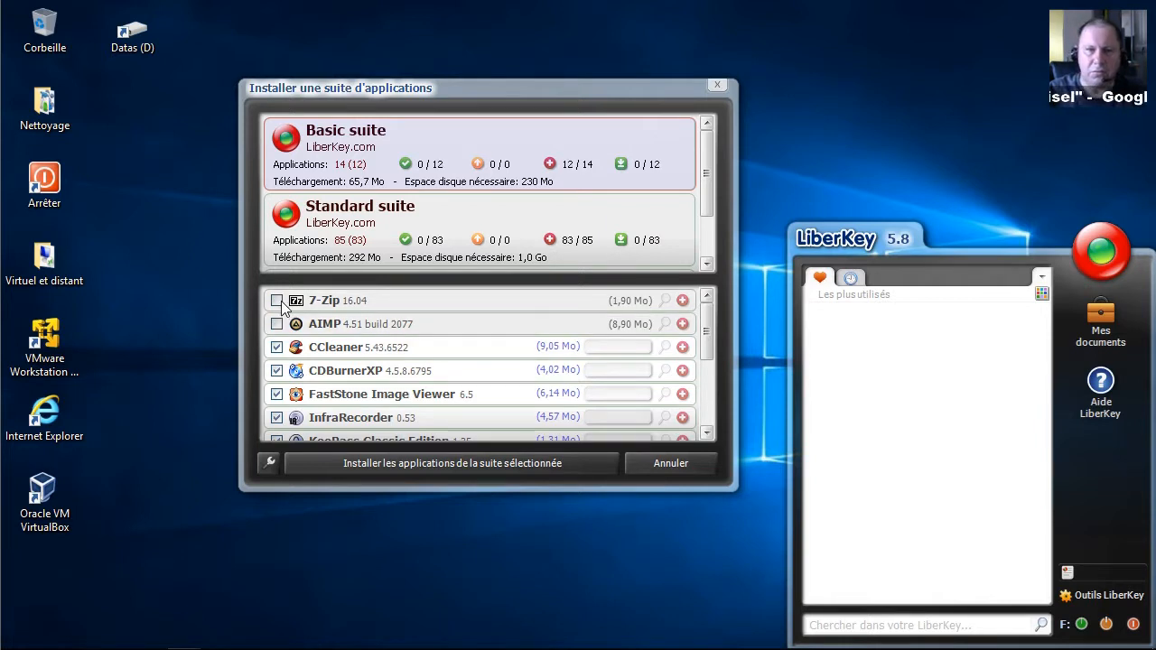
click(277, 301)
click(278, 325)
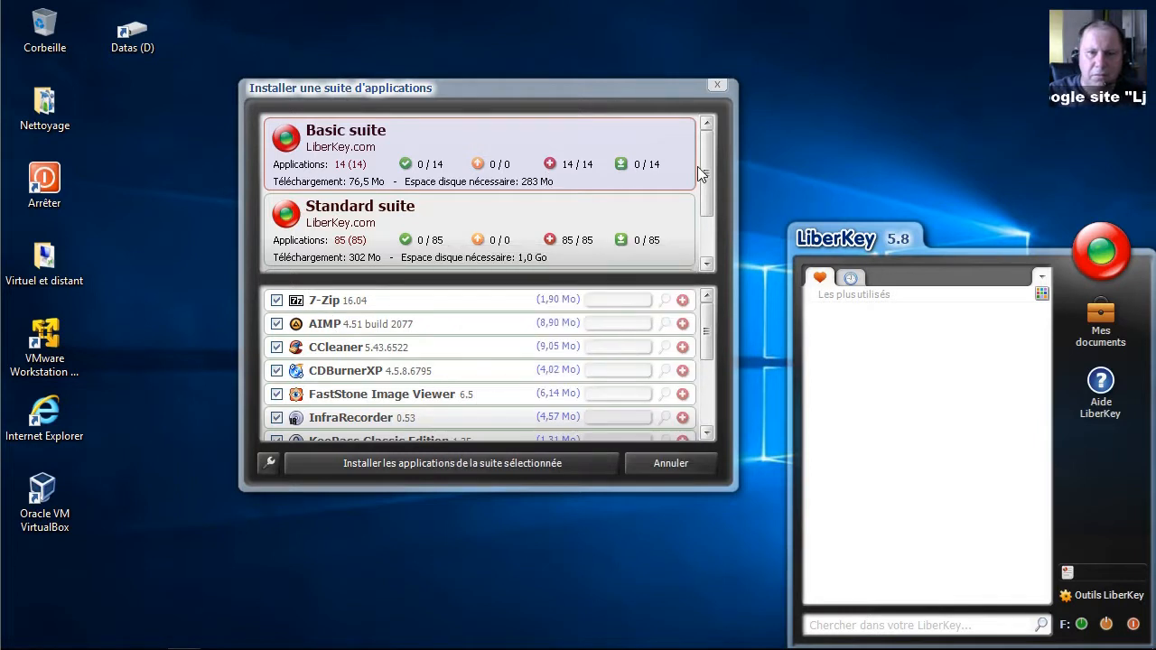
Step: Look through the list of applications included in the Ultimate suite
scroll(709, 205, down, 2)
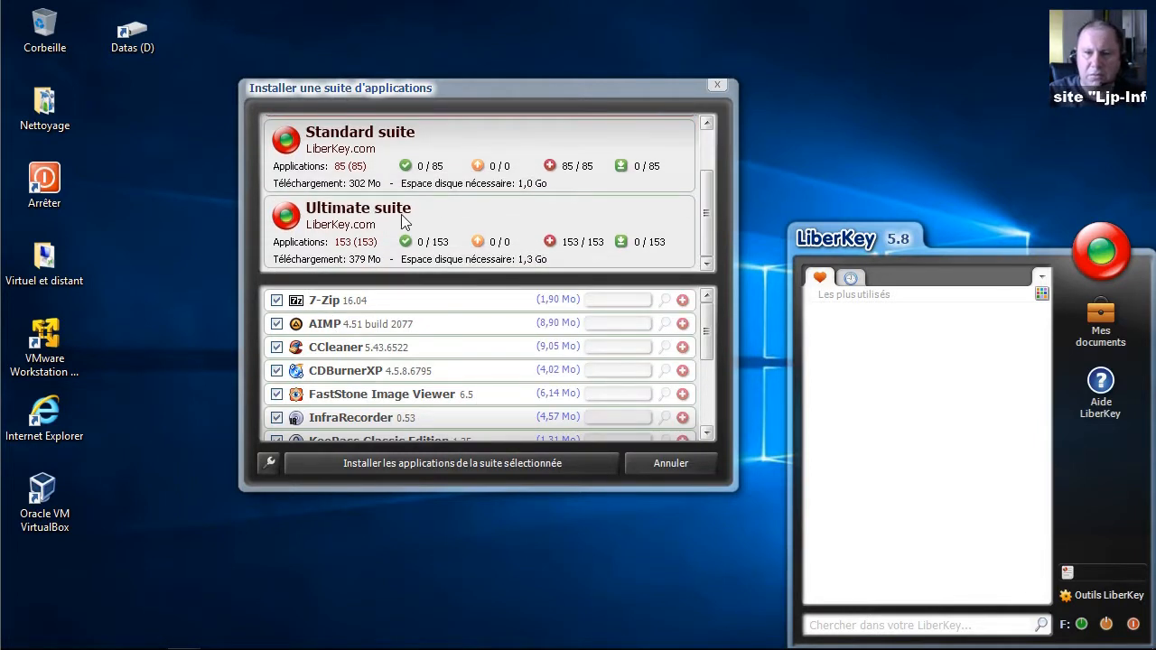
click(403, 222)
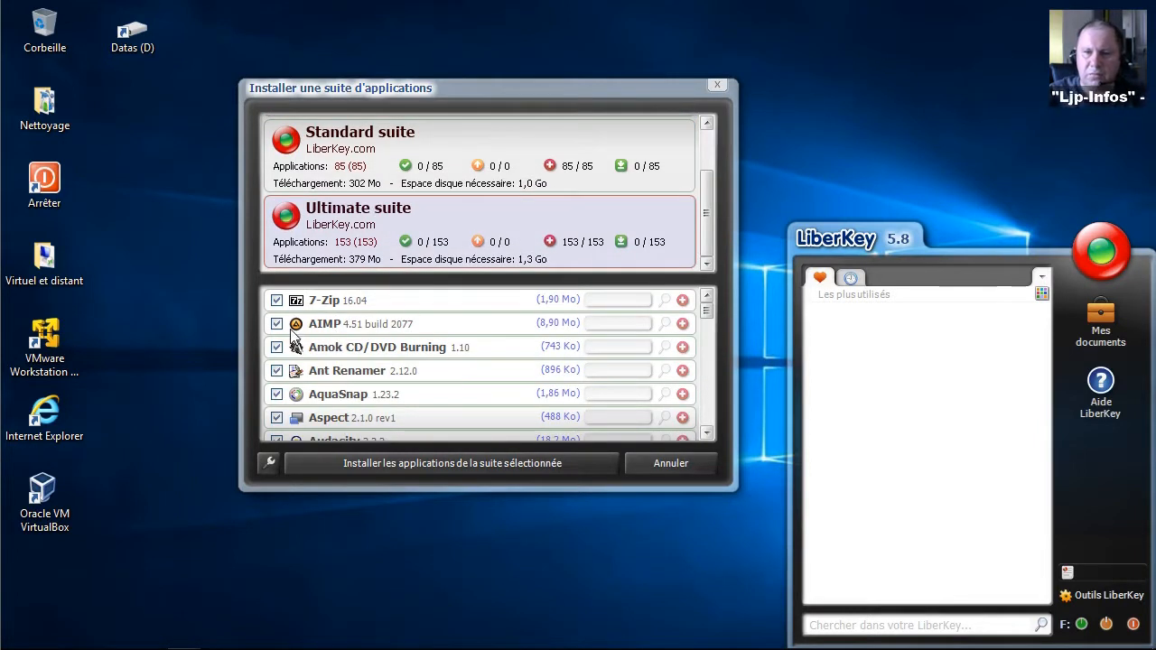
scroll(298, 343, down, 5)
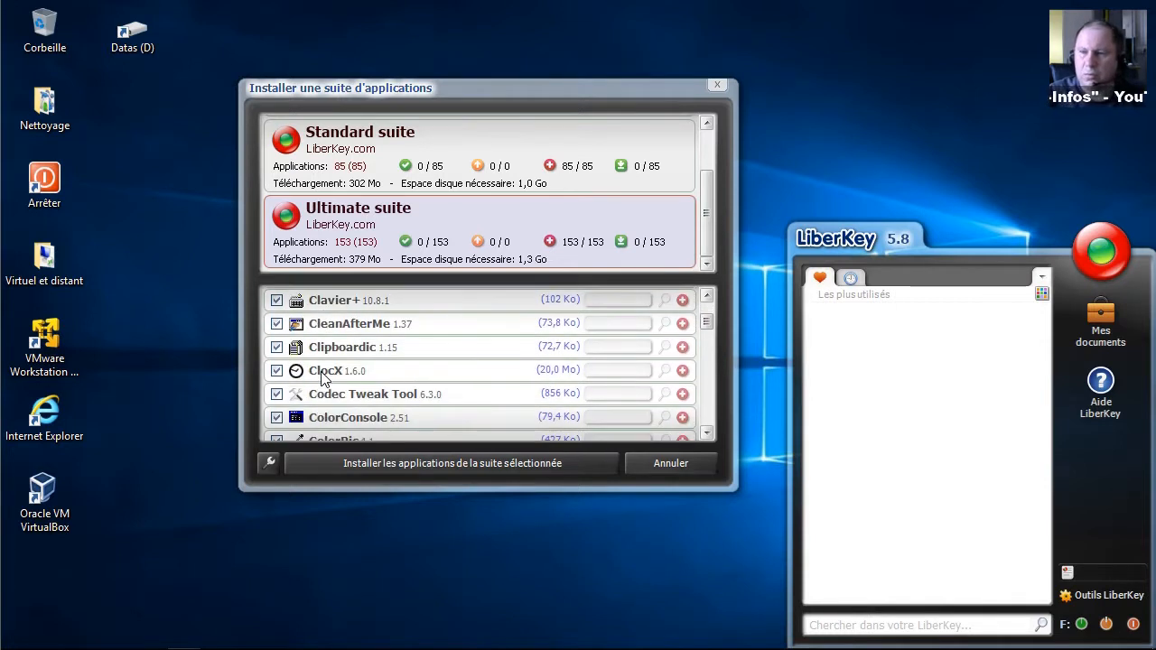
scroll(321, 378, down, 12)
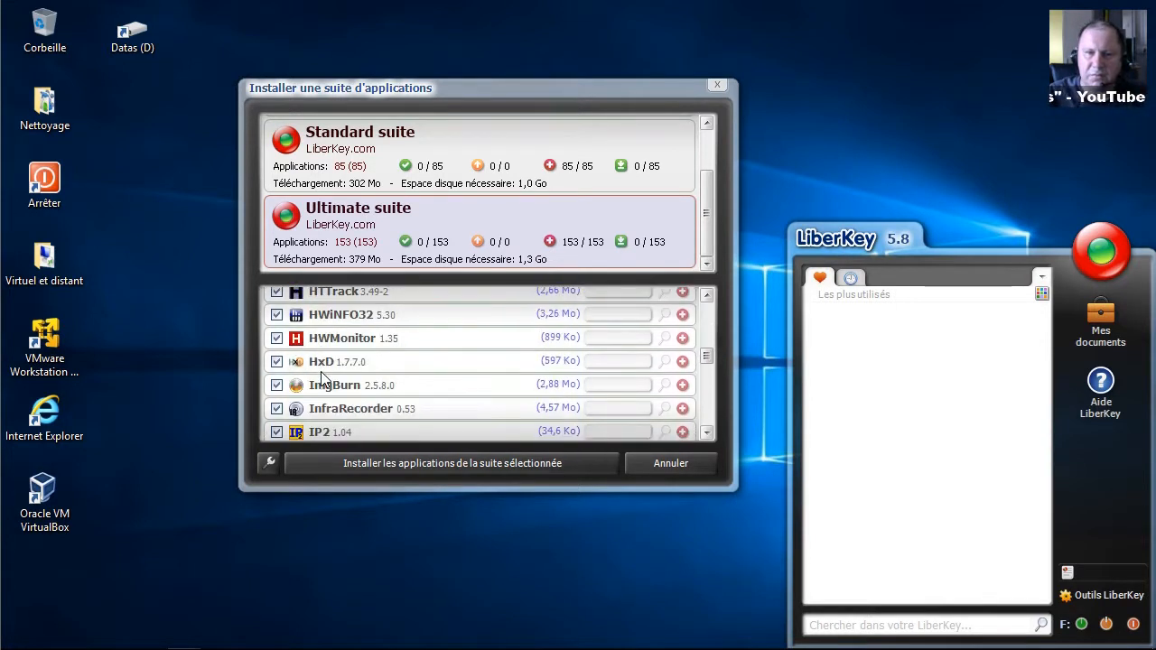
scroll(321, 377, down, 10)
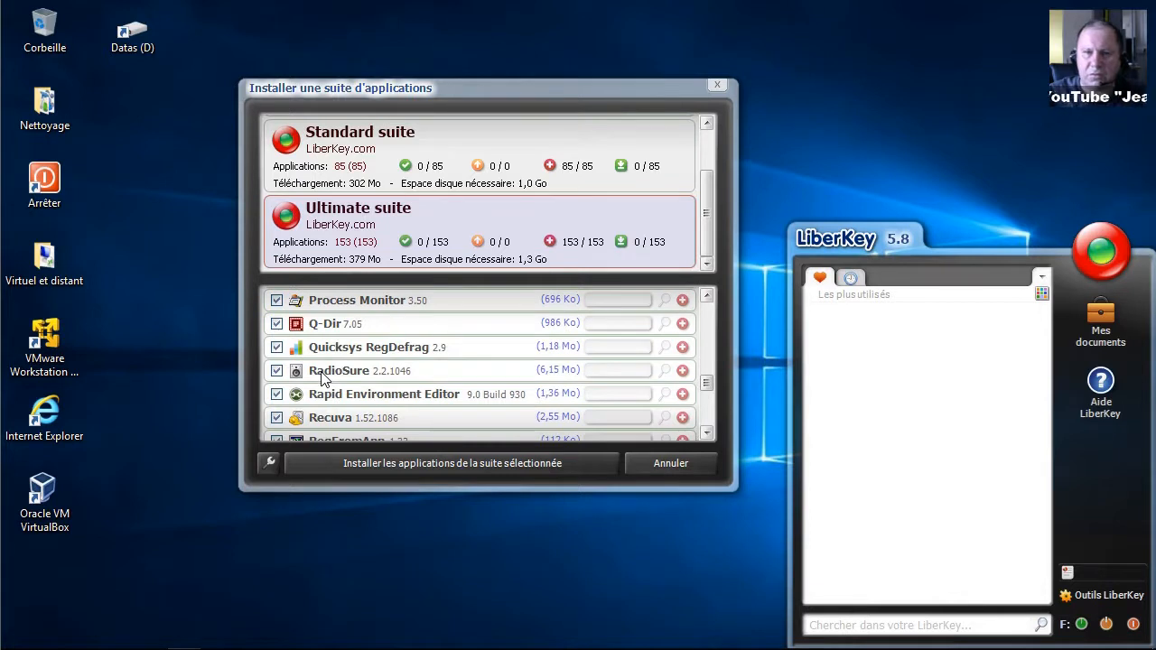
scroll(321, 377, up, 10)
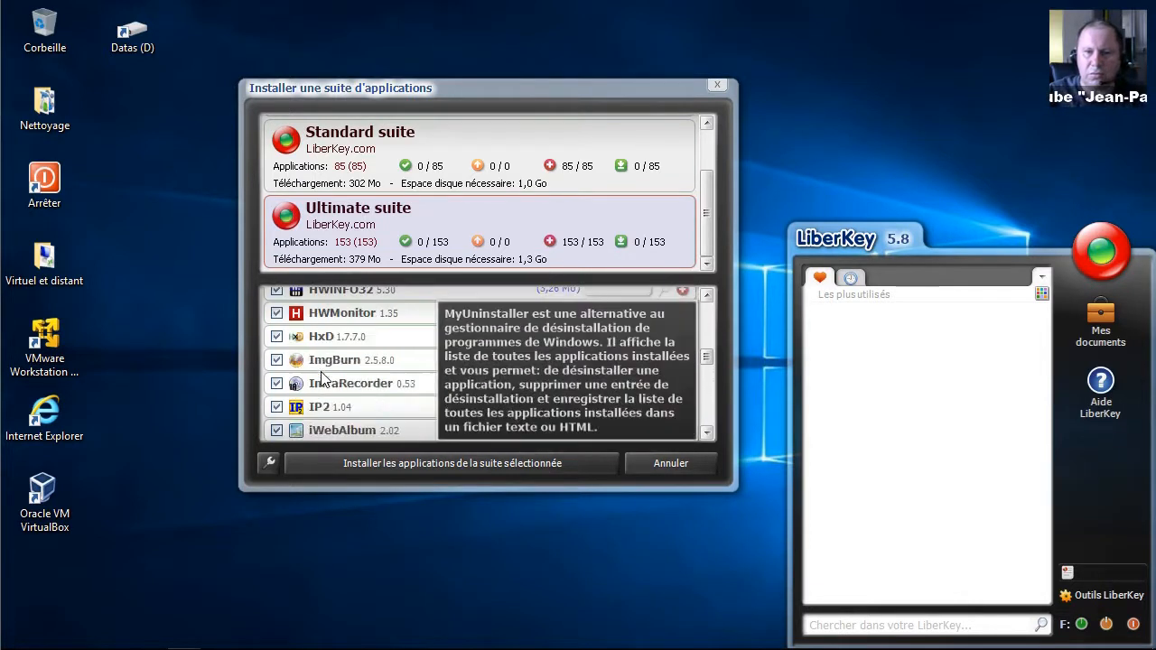
scroll(323, 378, up, 12)
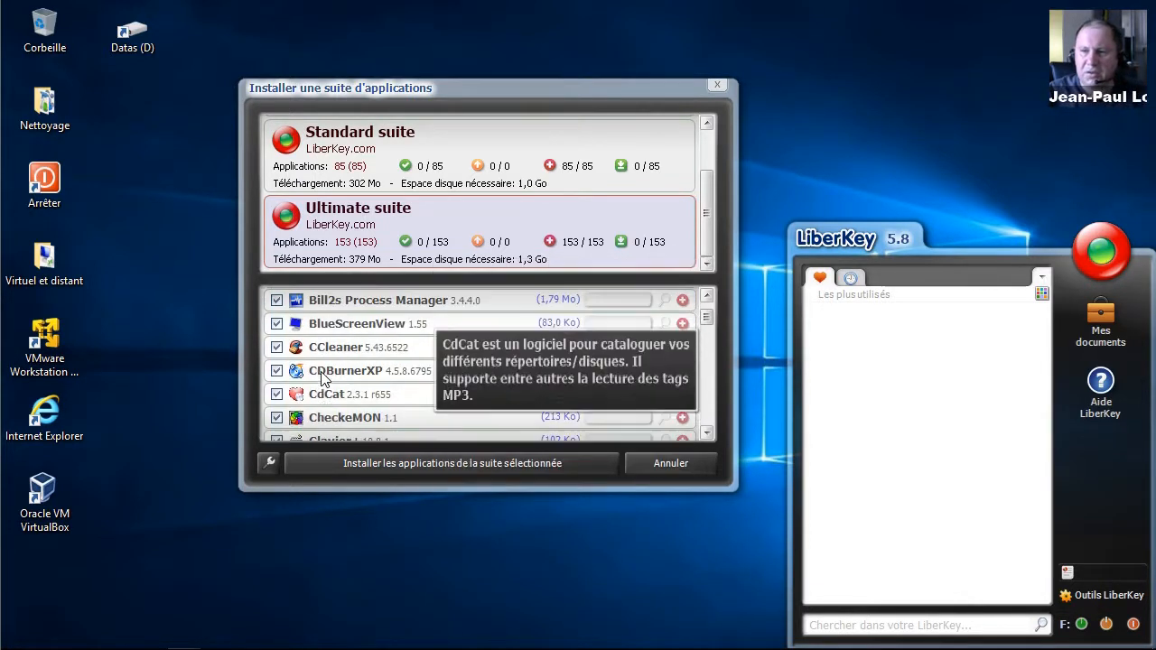
drag(707, 223, 707, 166)
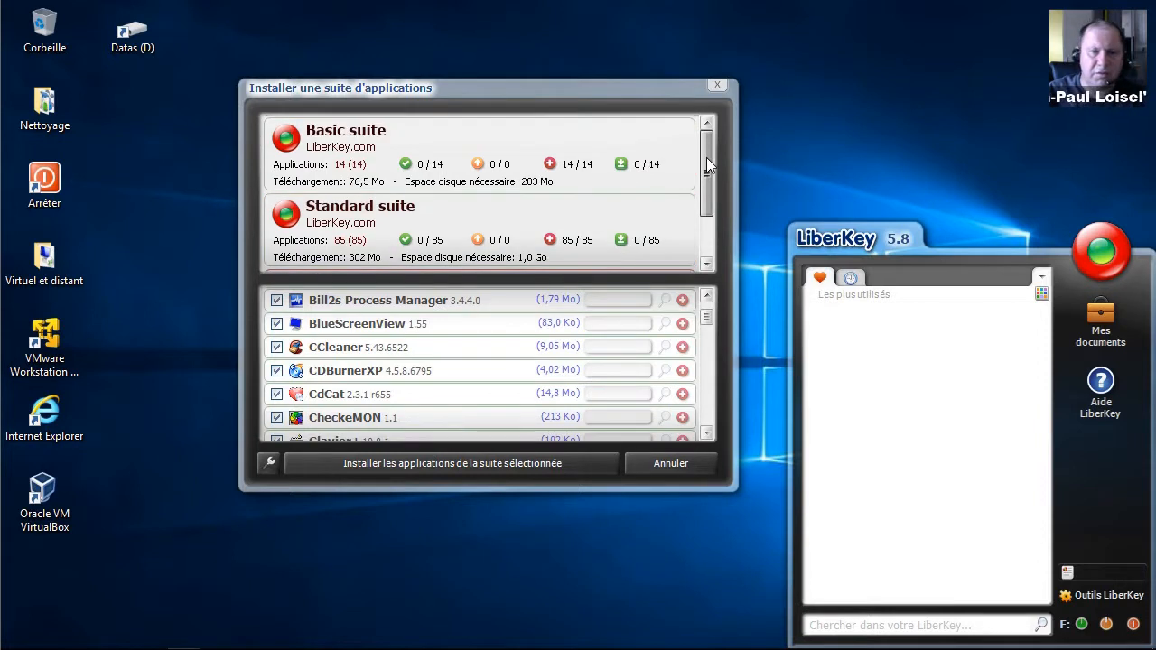
Step: Select the Basic suite and read the descriptions of its applications, such as SpeedCrunch, PhotoFiltre and CCleaner
click(370, 166)
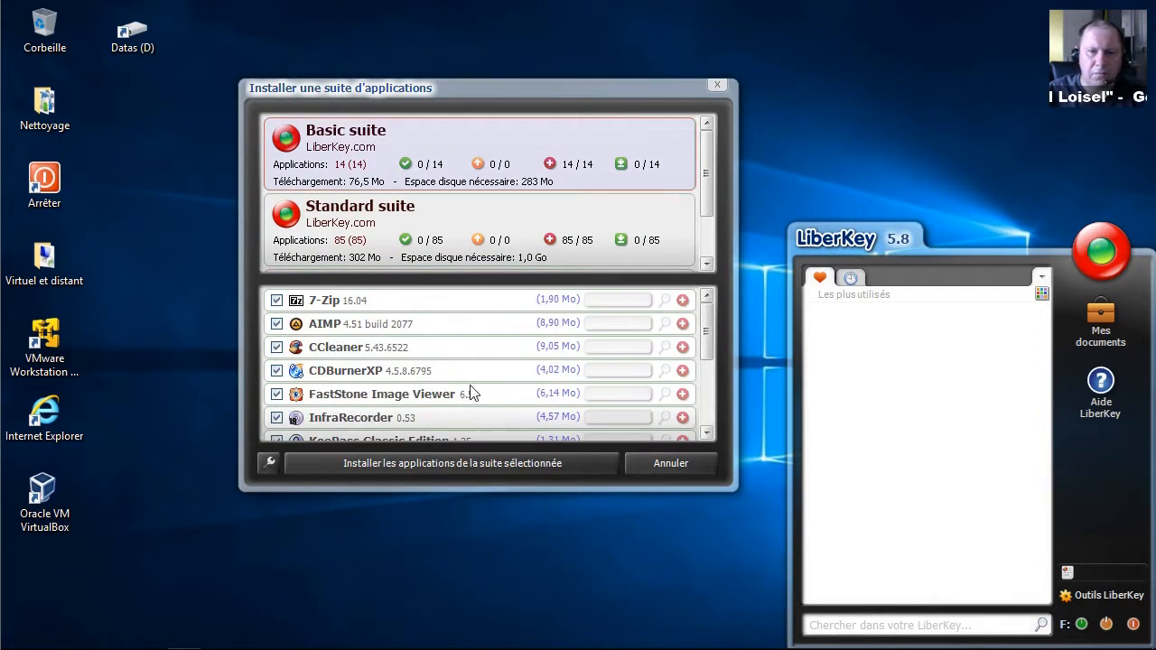
scroll(444, 359, down, 5)
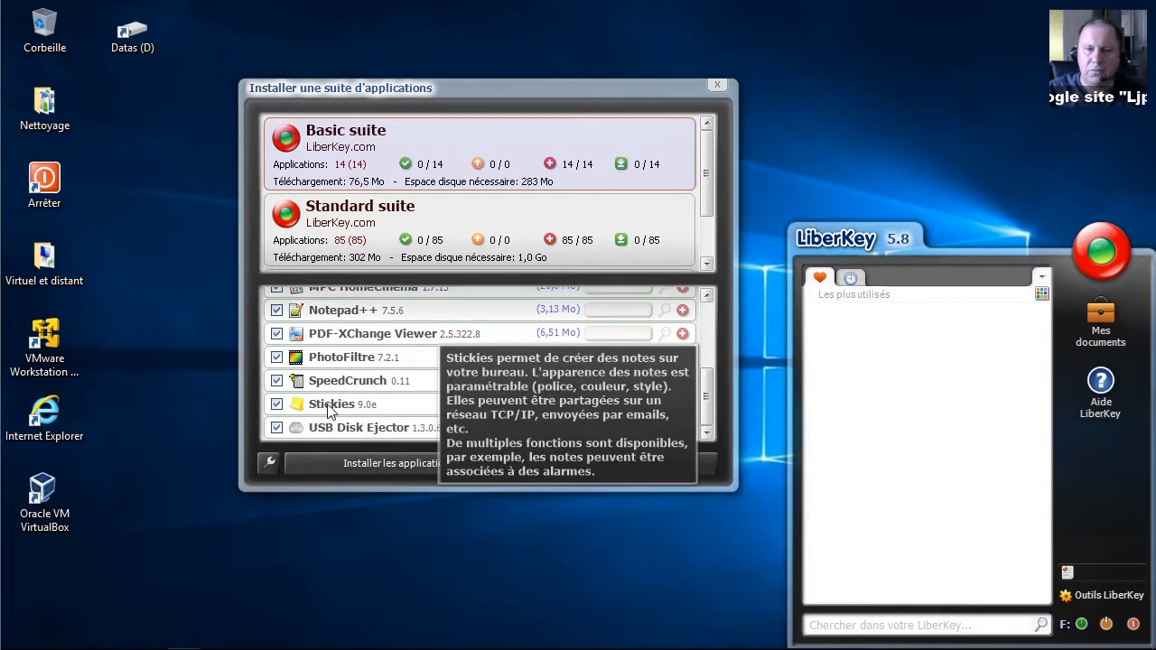
mouse_move(340, 387)
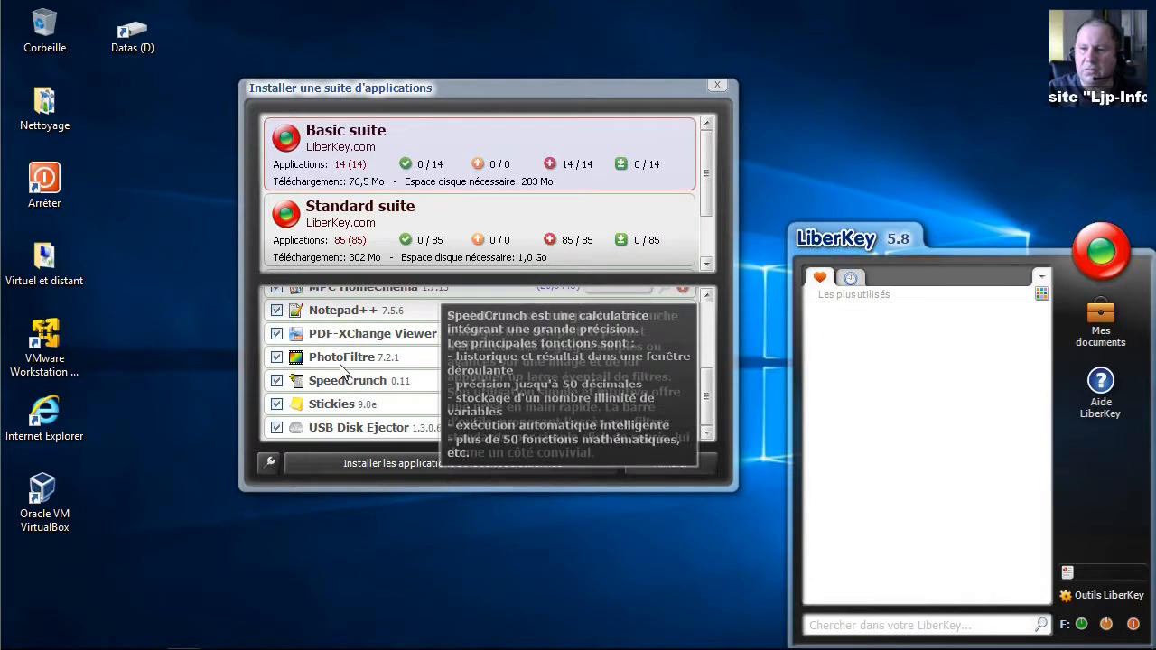
mouse_move(345, 365)
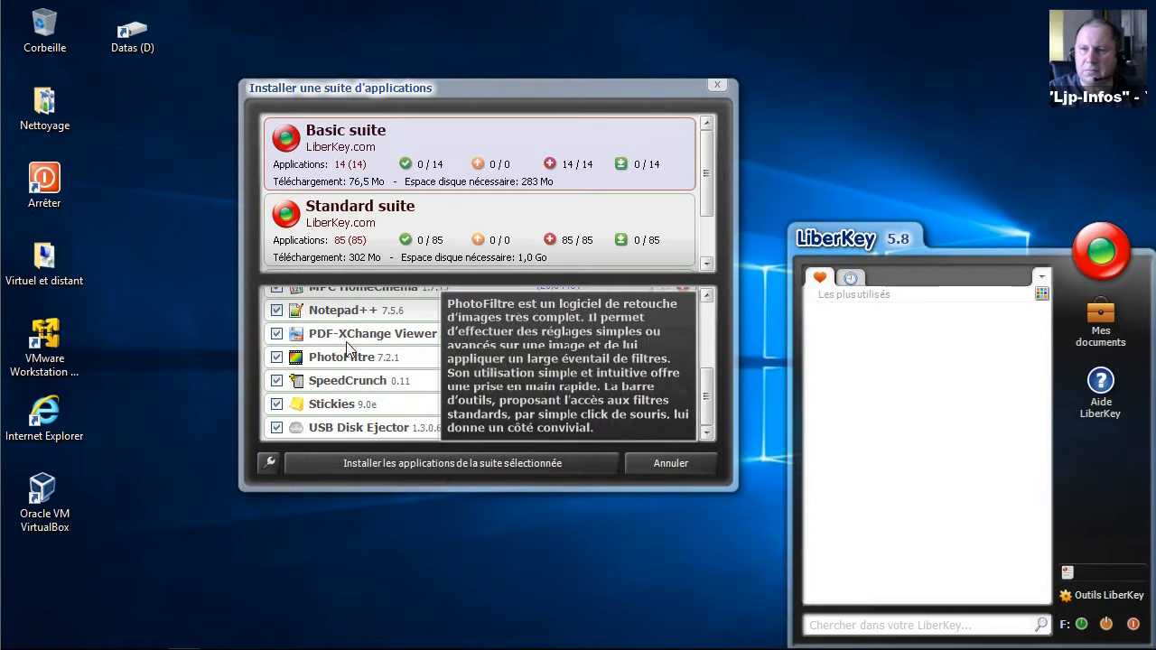
mouse_move(349, 344)
scroll(349, 344, up, 2)
scroll(349, 344, up, 3)
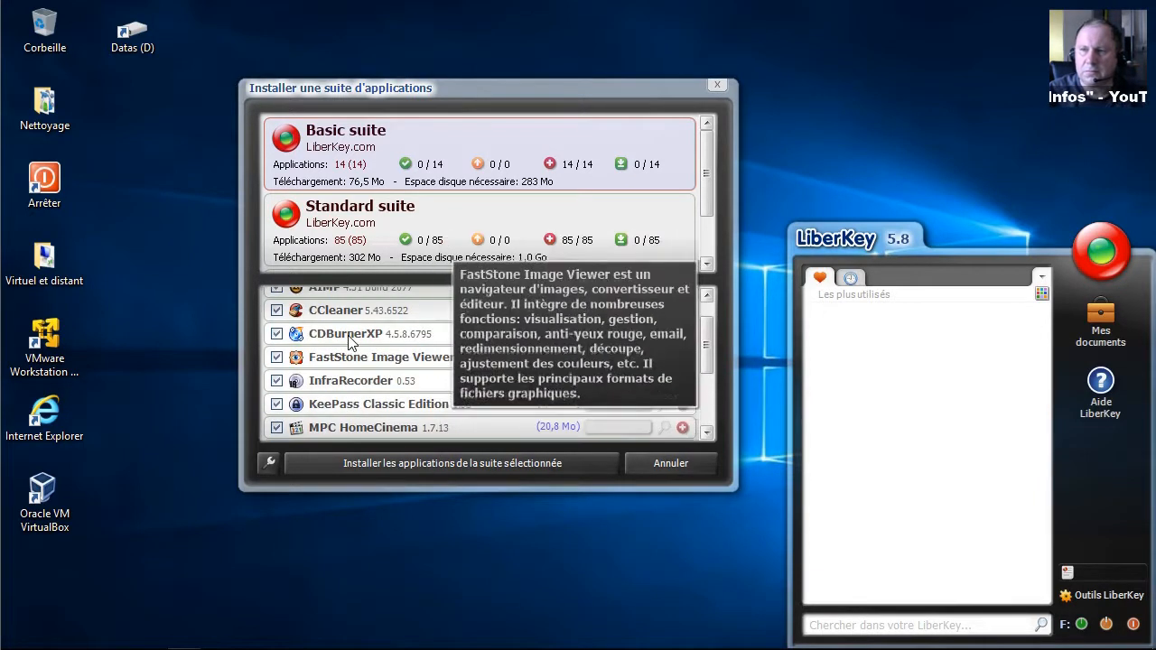
scroll(342, 323, up, 2)
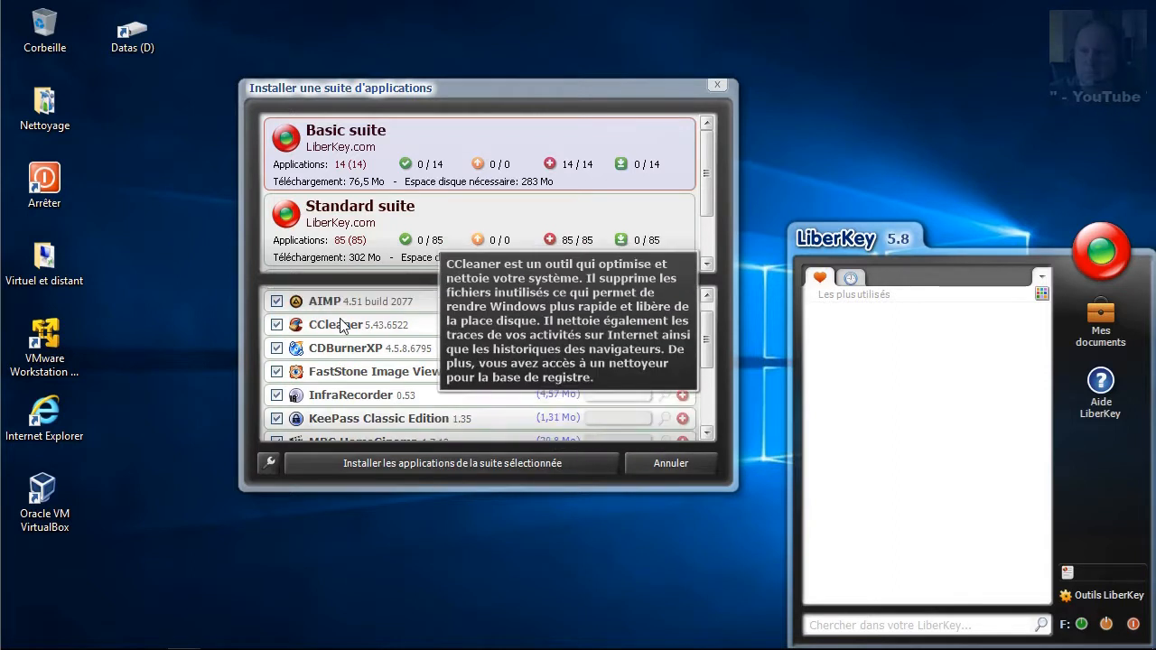
mouse_move(316, 297)
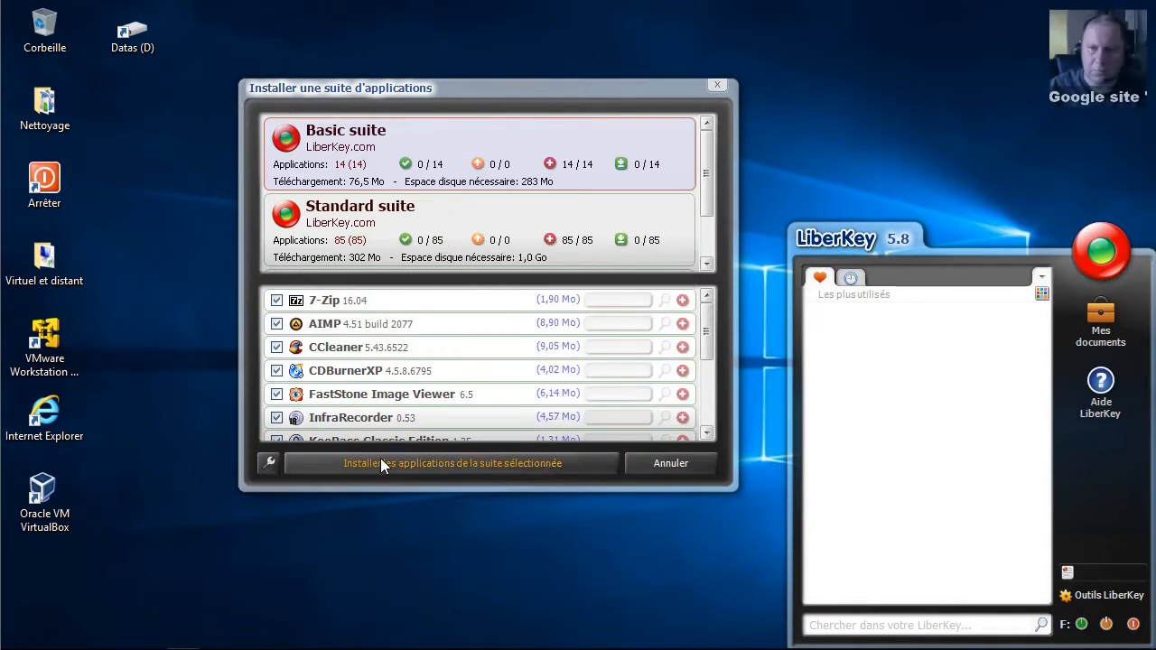
Step: Install the selected suite's applications, acknowledge the completion message and dismiss the prompt asking which application opens the element
click(494, 463)
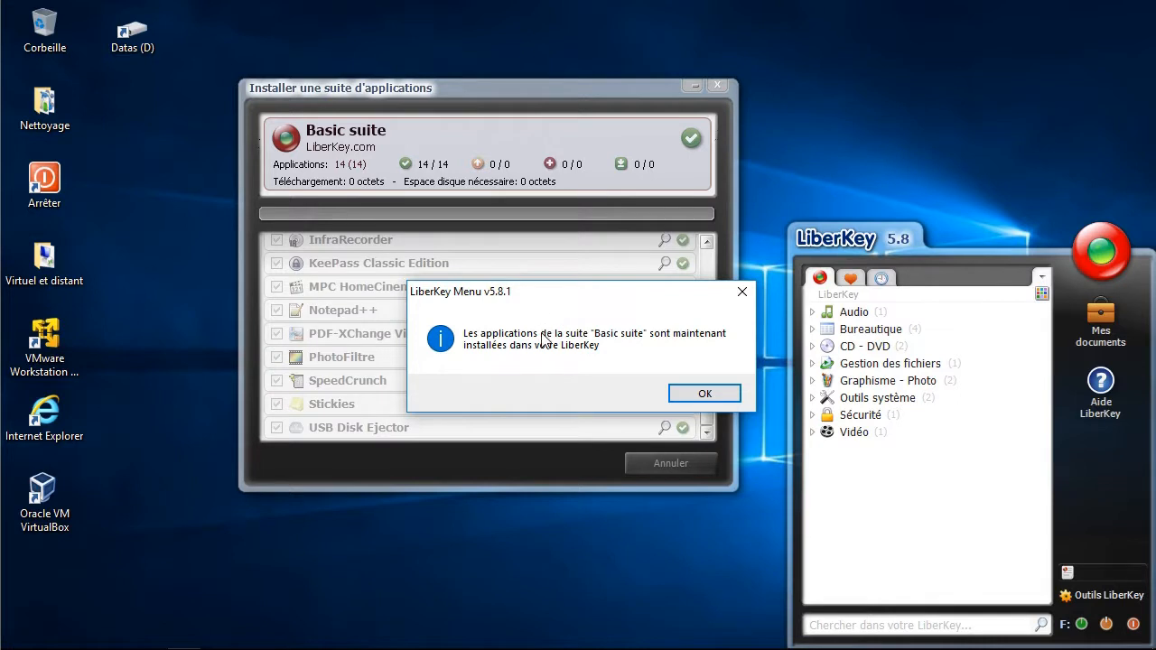
click(708, 395)
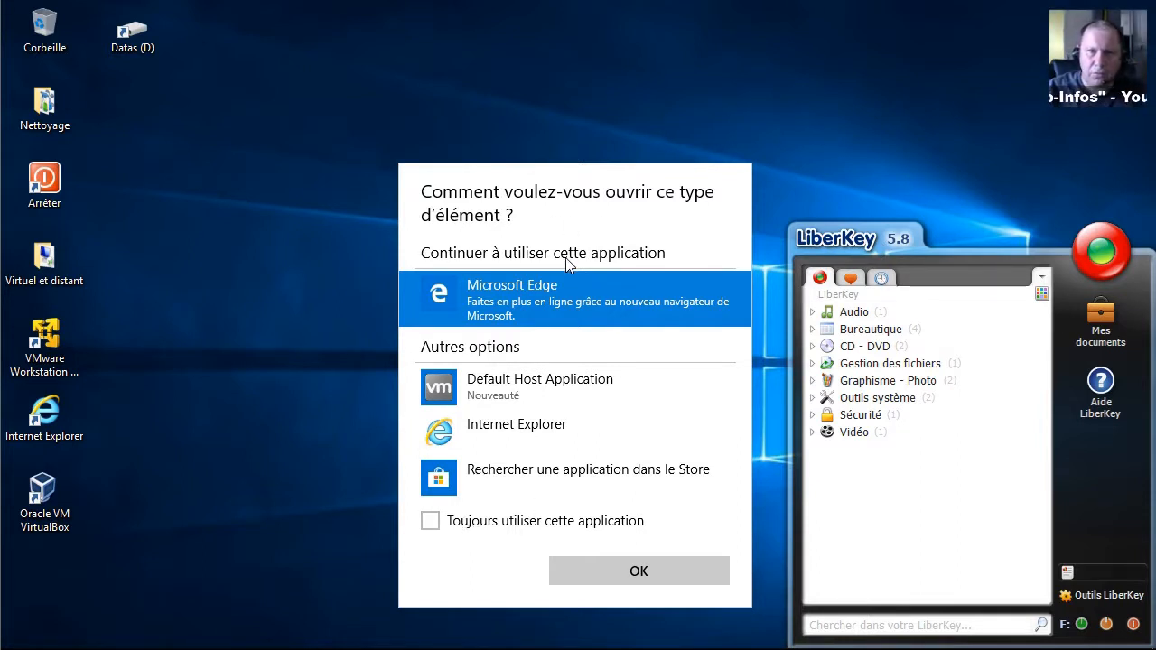
key(Escape)
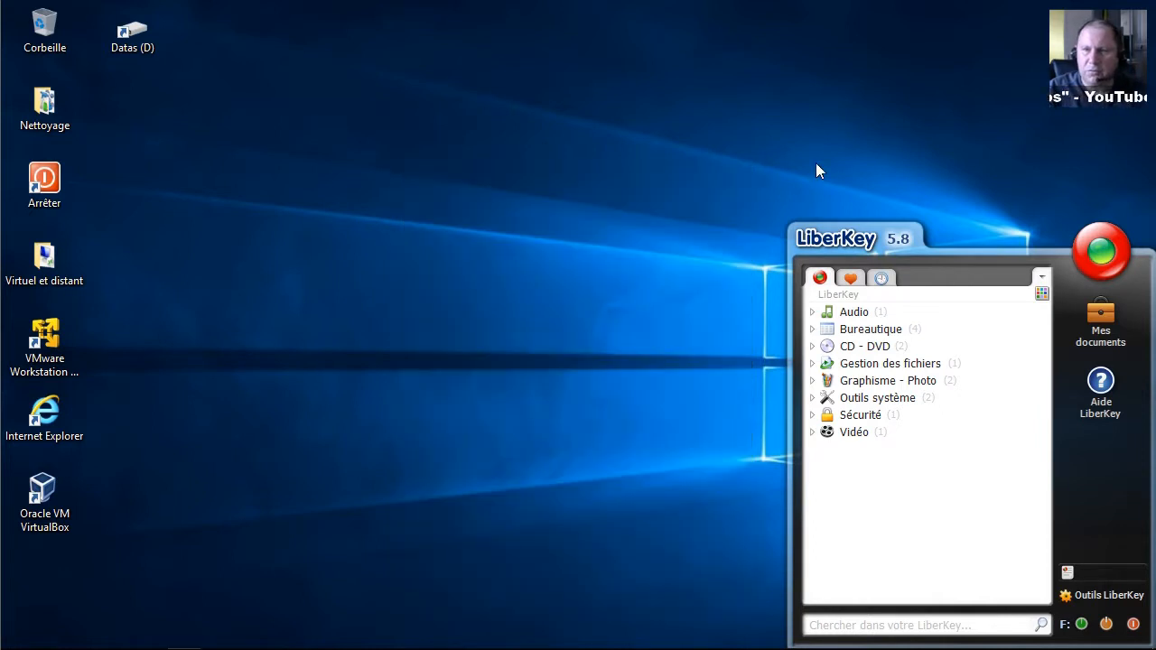
Step: Look at the application in the Lecteur group of the Audio category, and collapse the category
click(813, 313)
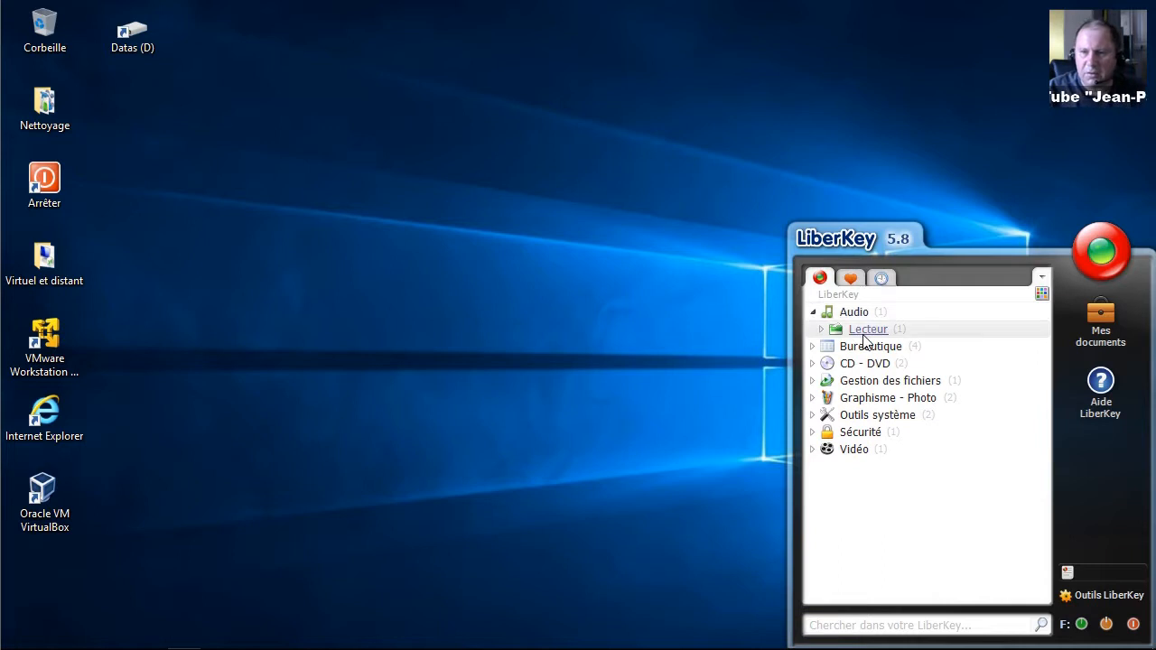
click(823, 330)
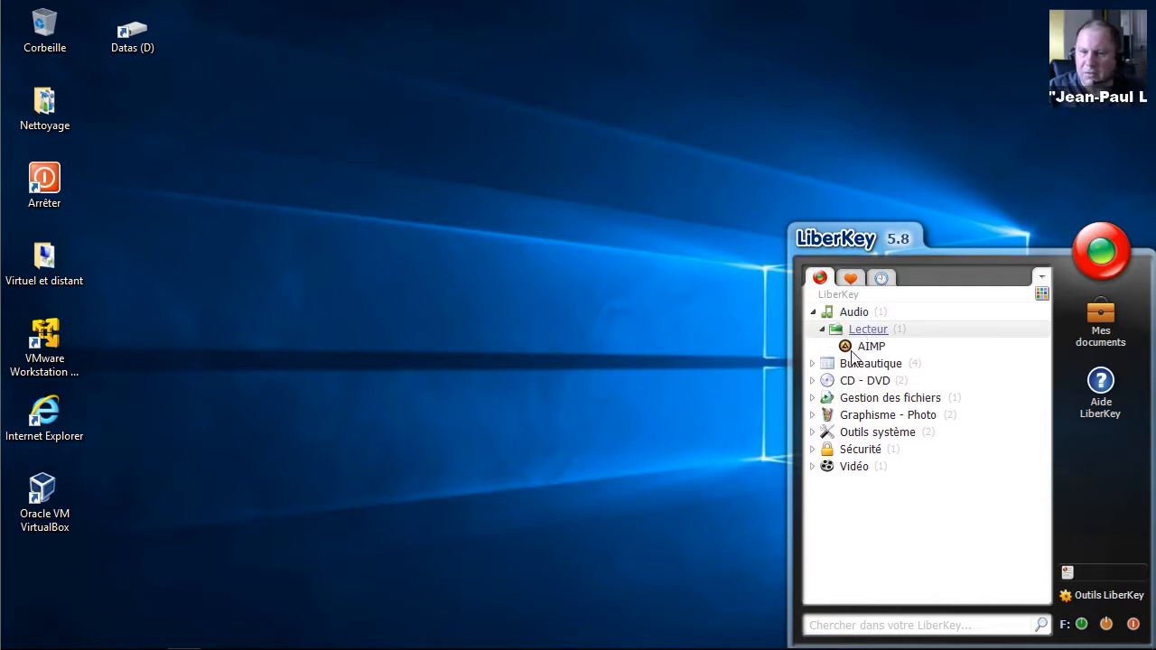
click(812, 313)
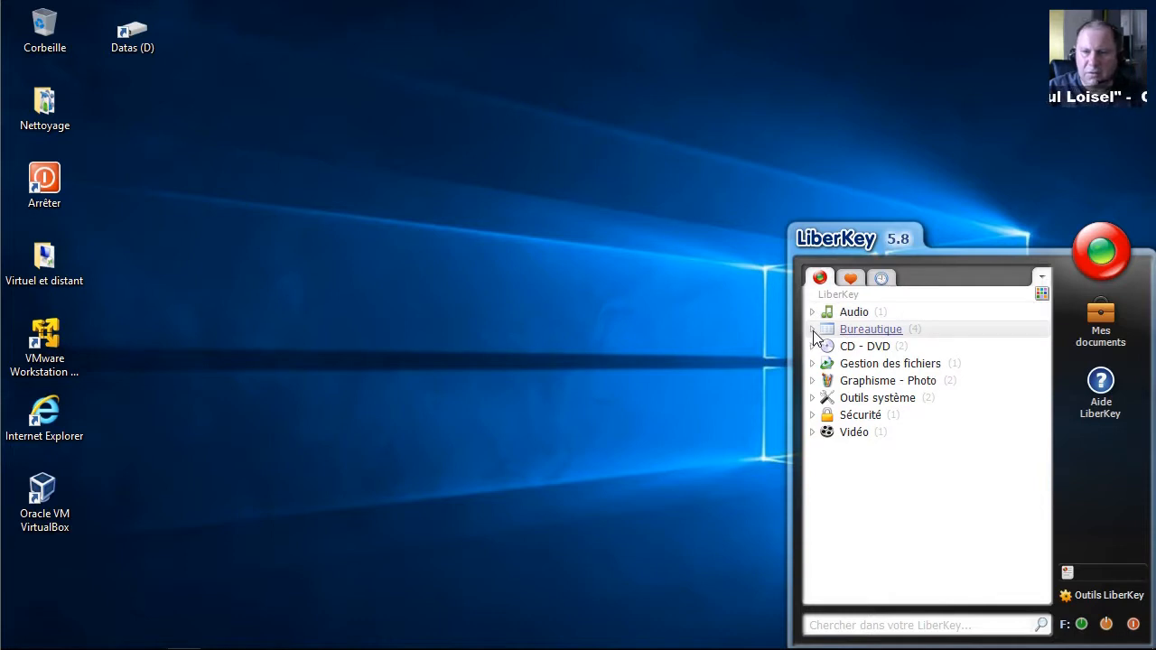
Step: Expand the Bureautique category down to the Pense-bête group under Accessoires bureau
click(812, 331)
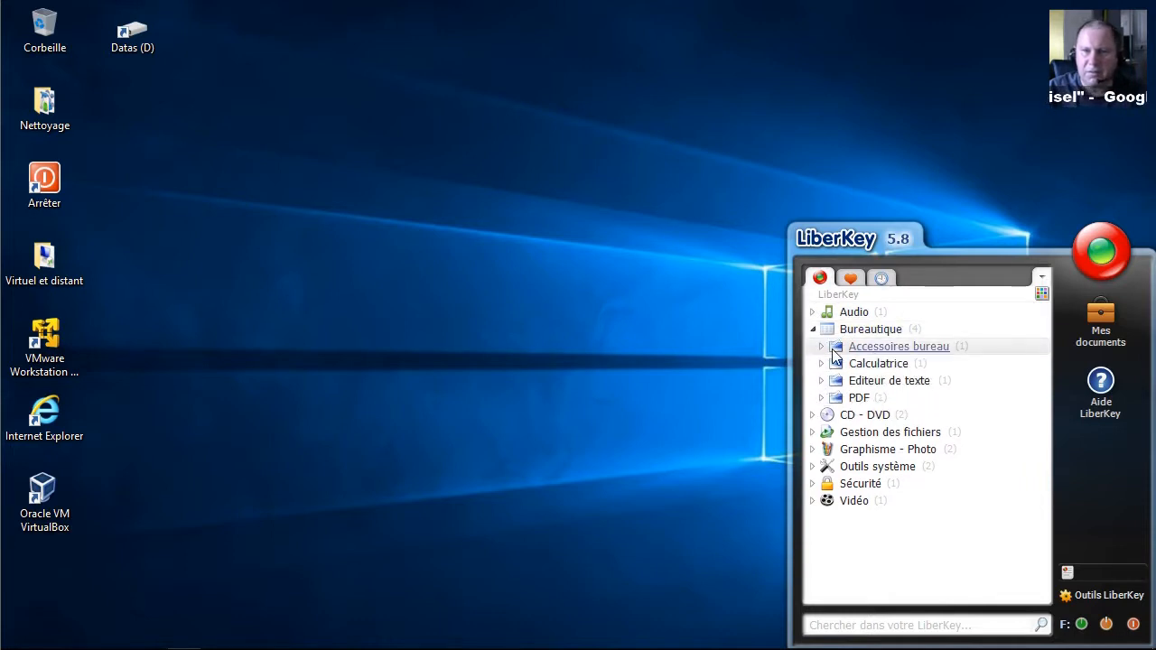
click(821, 347)
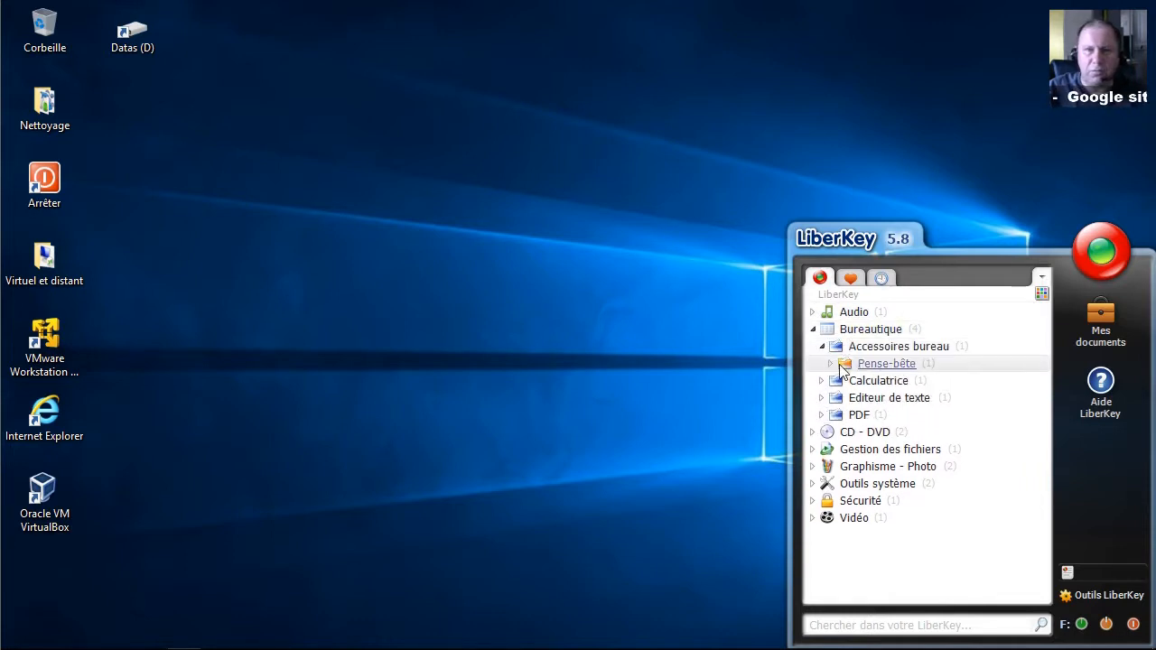
click(830, 364)
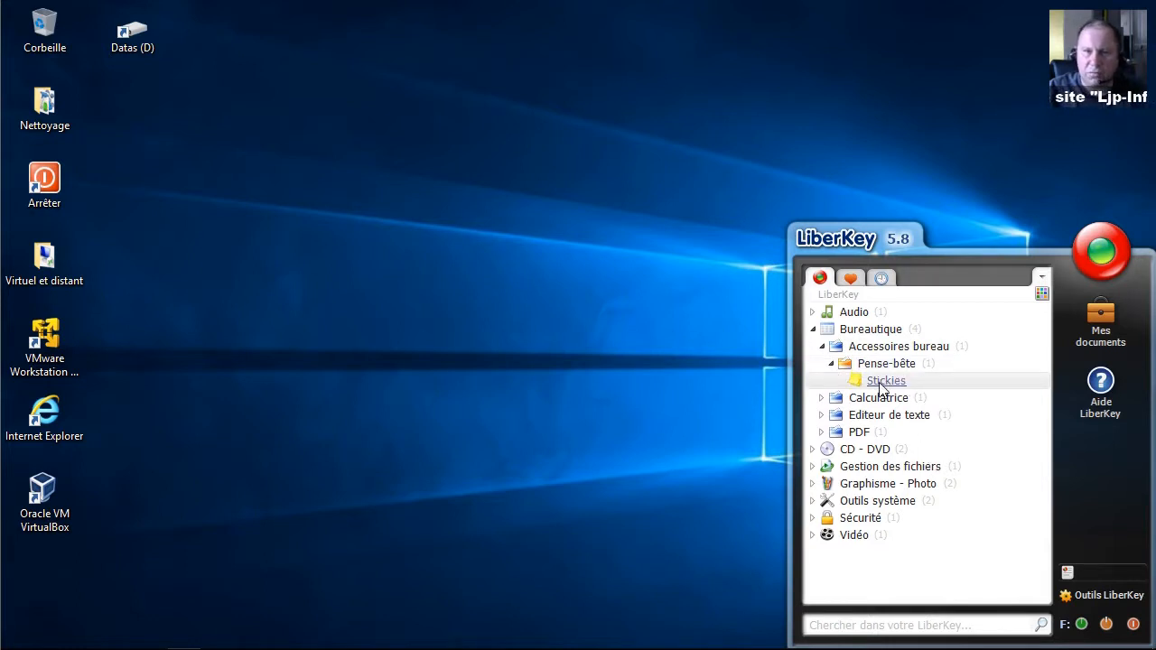
Step: Read the Stickies description, turn off the automatic display of application information and close the description
click(881, 384)
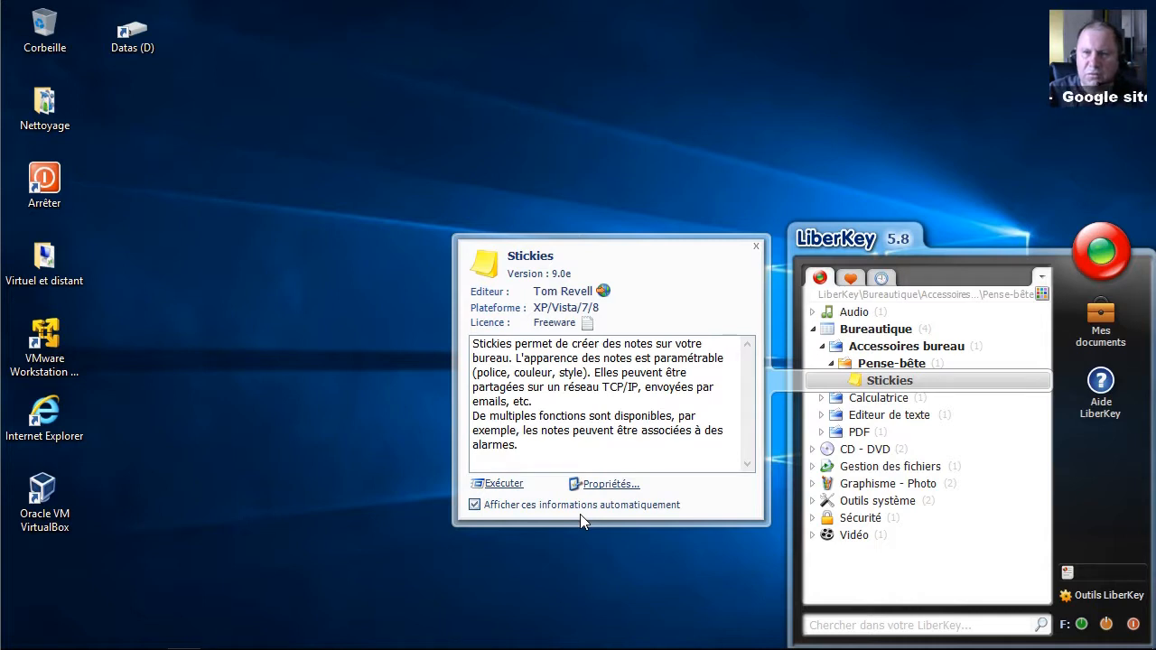
click(521, 506)
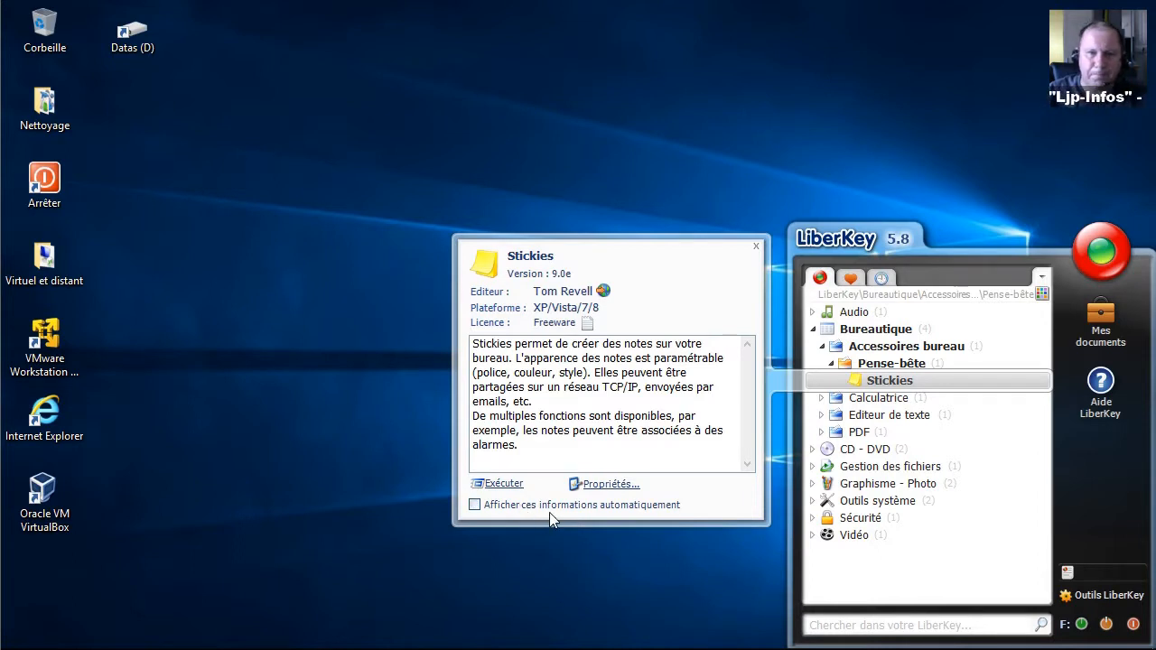
click(760, 247)
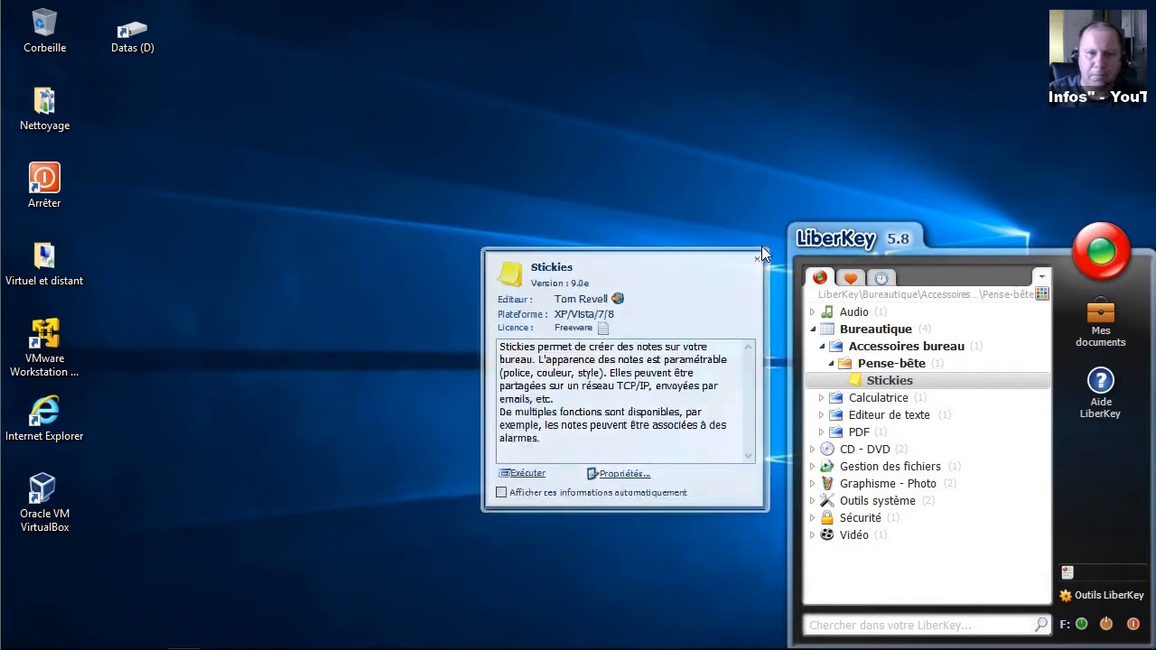
Step: Launch Stickies from the Pense-bête group and accept its licence terms
click(888, 382)
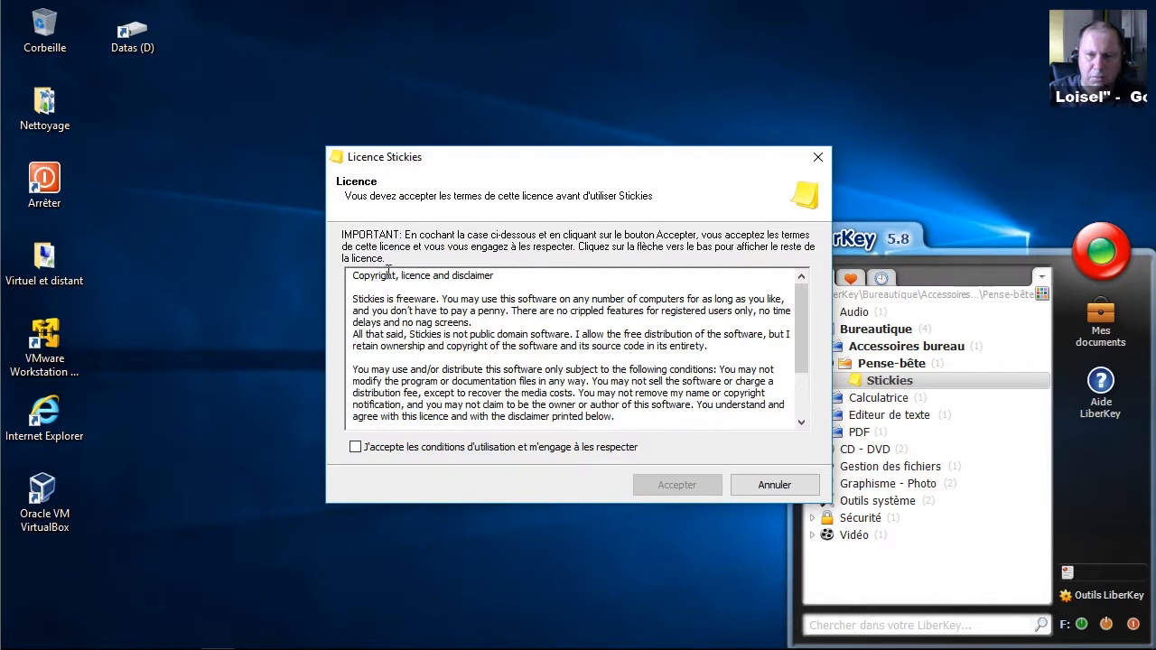
click(356, 446)
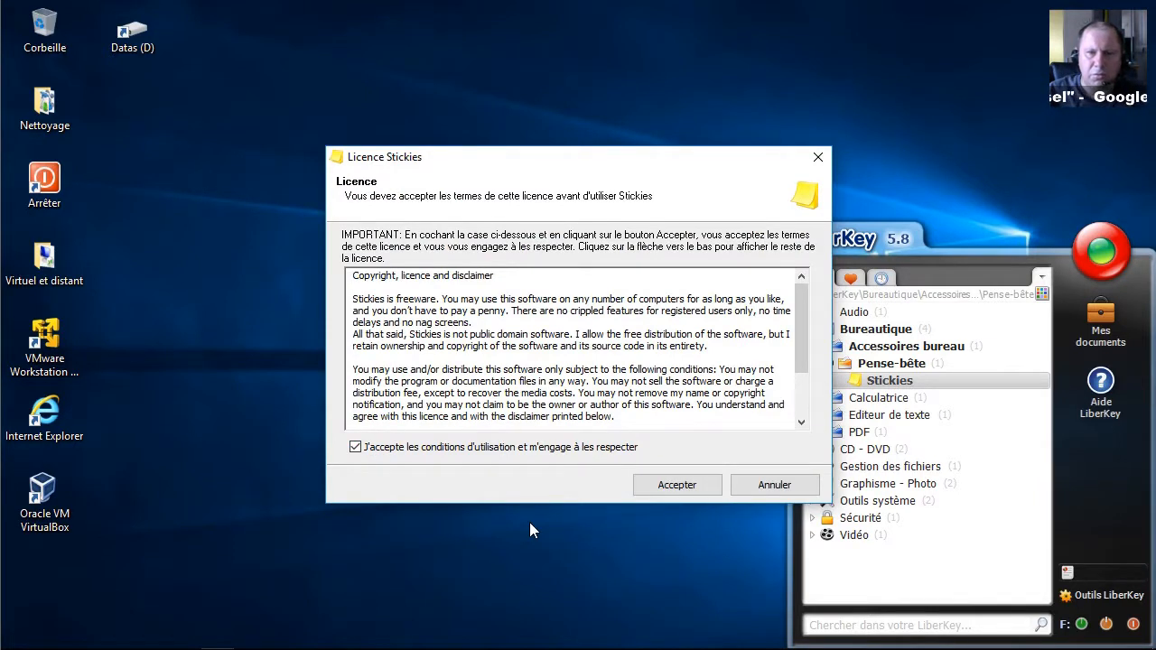
click(678, 487)
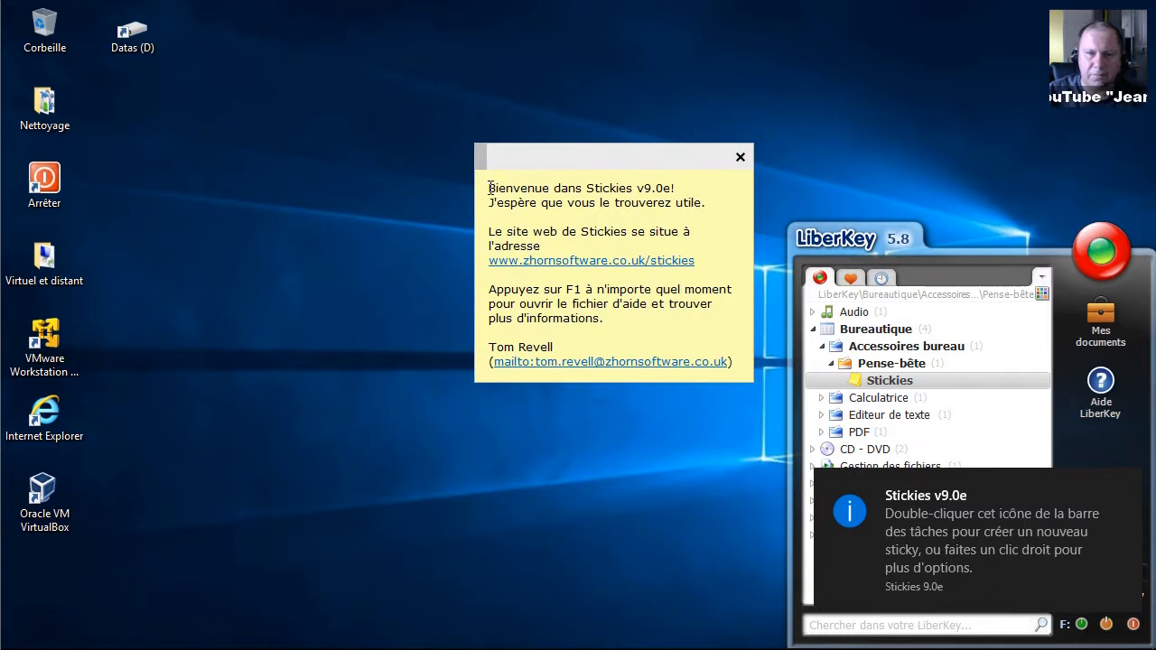
Step: Widen the Stickies welcome note slightly and delete all of its text
drag(477, 188, 480, 217)
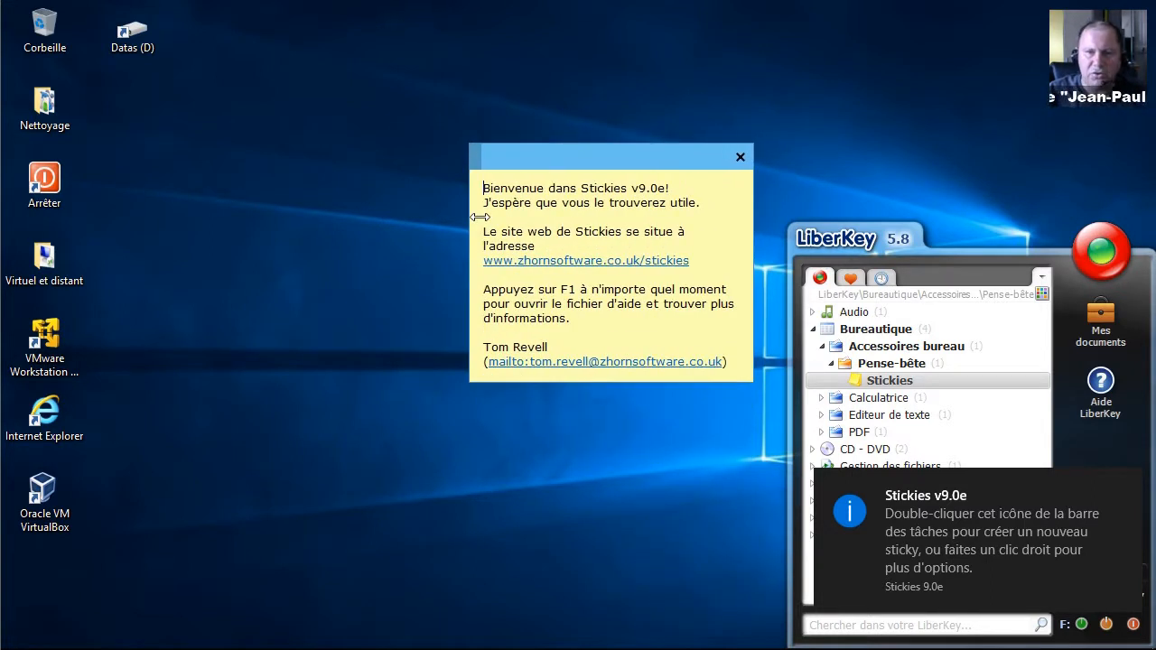
click(563, 347)
drag(563, 347, 475, 190)
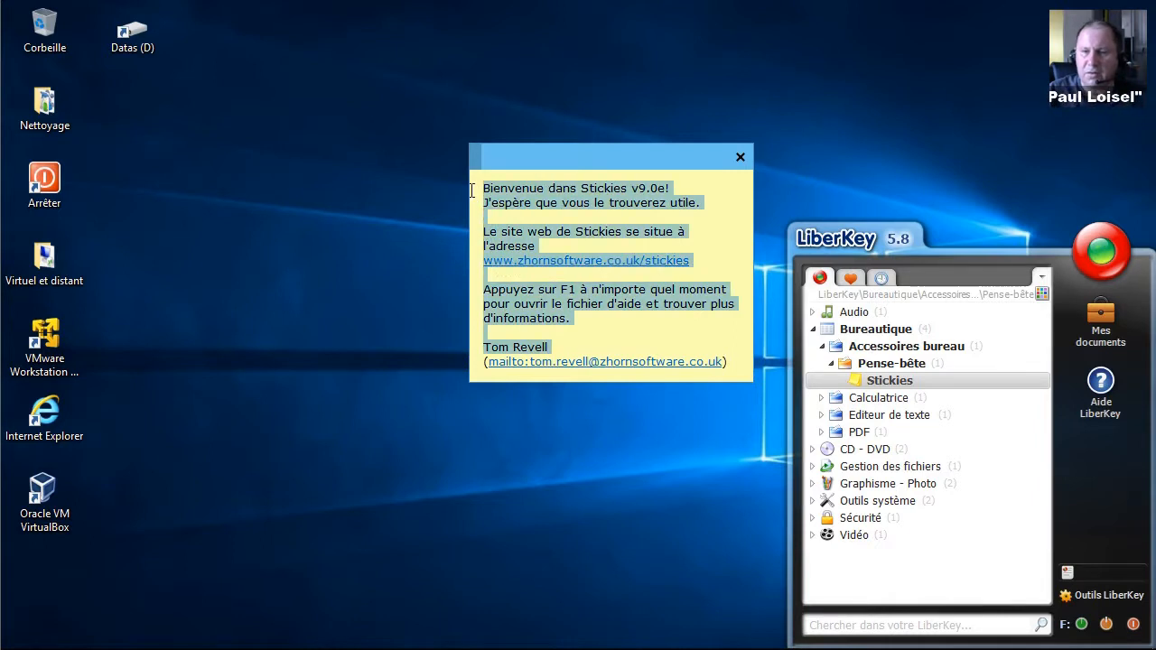
key(Delete)
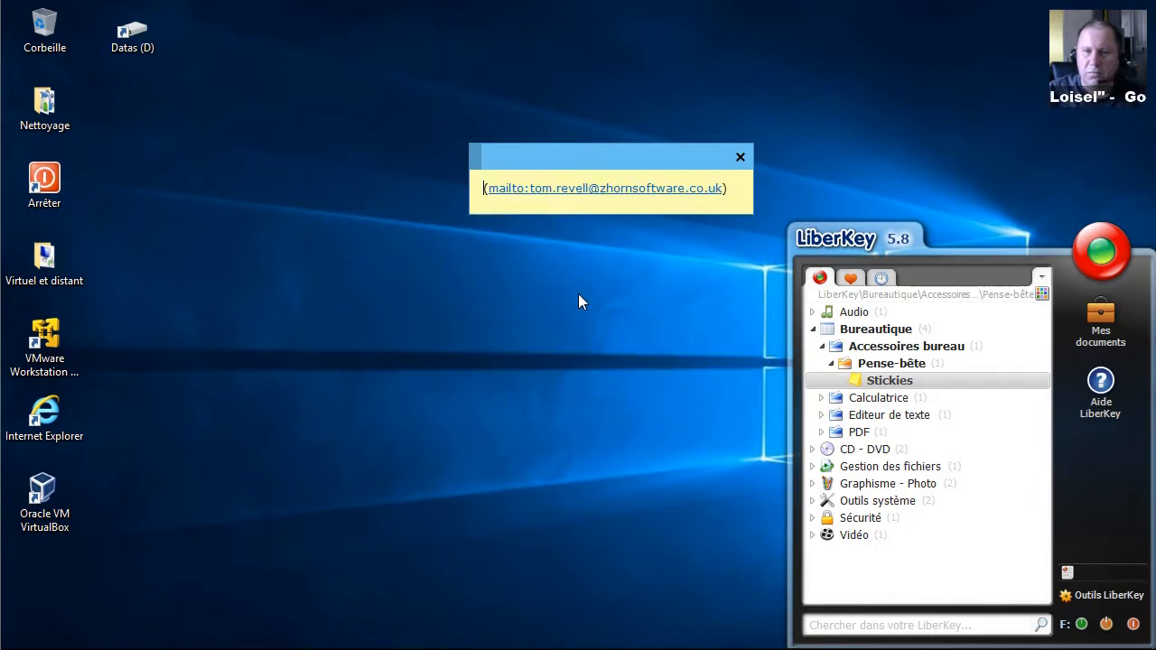
key(Delete)
key(Delete)
key(Delete)
key(Delete)
key(Delete)
key(Delete)
key(Delete)
key(Delete)
key(Delete)
key(Delete)
key(Delete)
key(Delete)
key(Delete)
key(Delete)
key(Delete)
key(Delete)
key(Delete)
key(Delete)
key(Delete)
key(Delete)
key(Delete)
key(Delete)
key(Delete)
key(Delete)
key(Delete)
key(Delete)
key(Delete)
key(Delete)
key(Delete)
key(Delete)
key(Delete)
key(Delete)
key(Delete)
key(Delete)
key(Delete)
key(Delete)
key(Delete)
key(Delete)
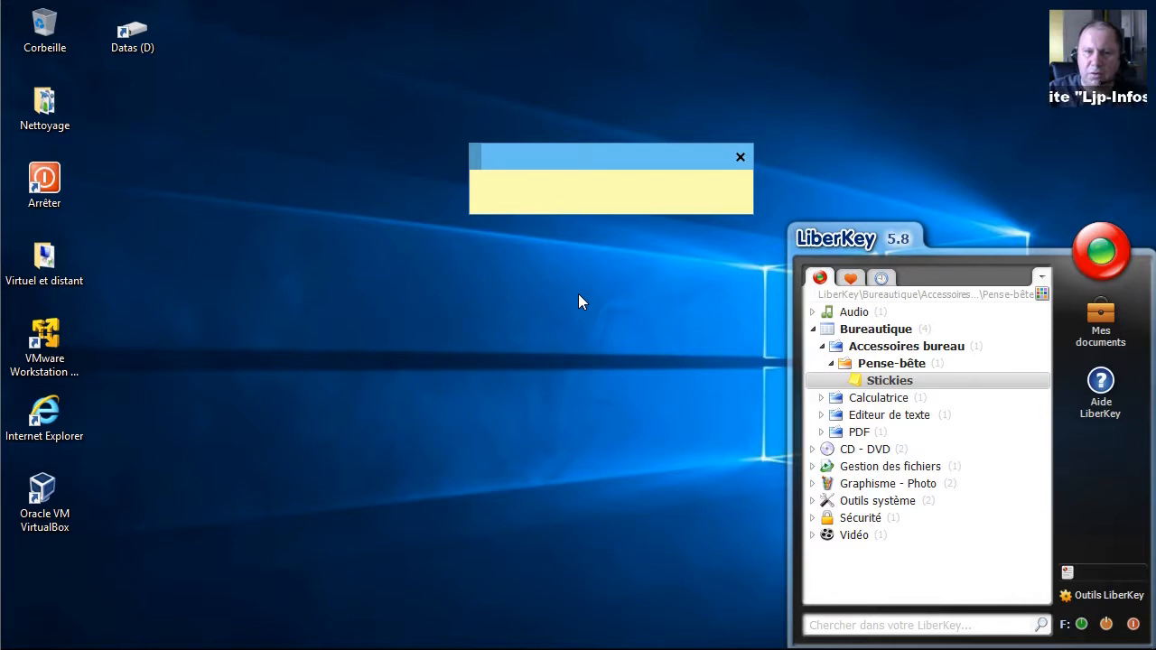
Step: Write "Penser à liker la vidéo, après l'avoir visionné." in the note and move it to the desktop's upper-right corner
text(Penser)
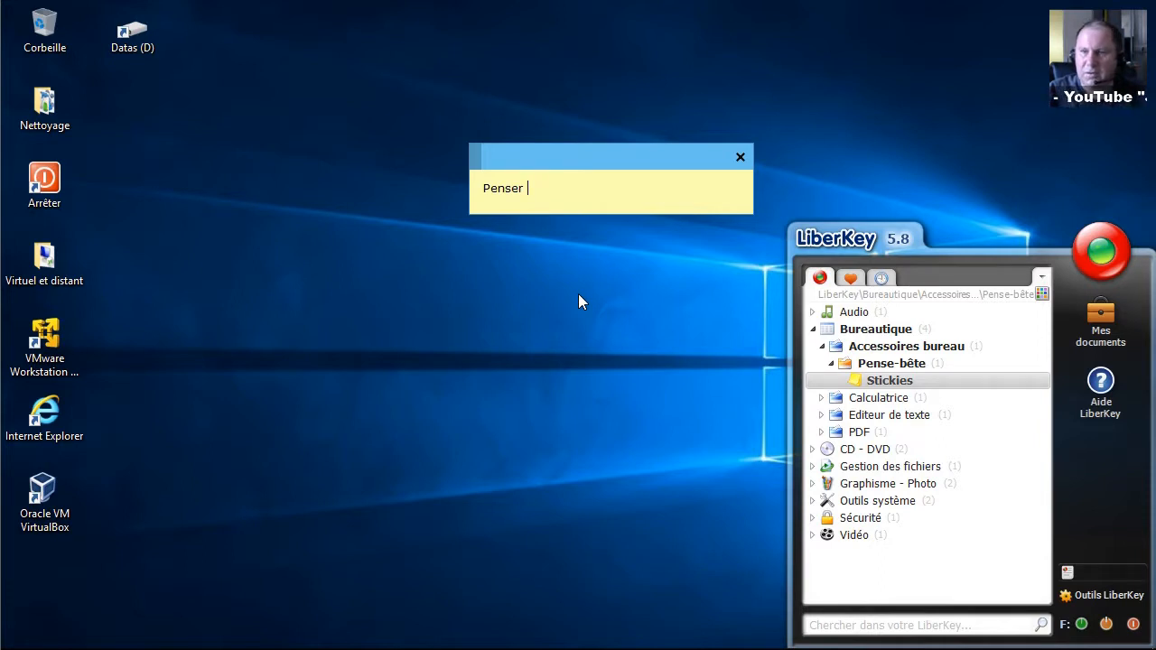
text( à )
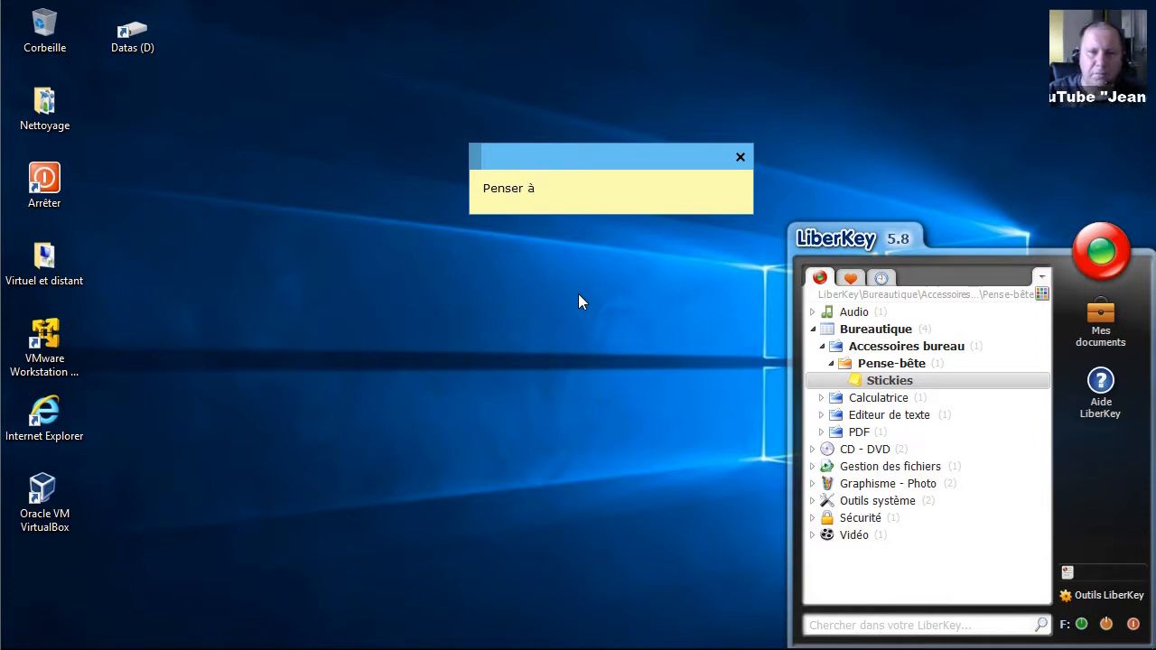
text(liker )
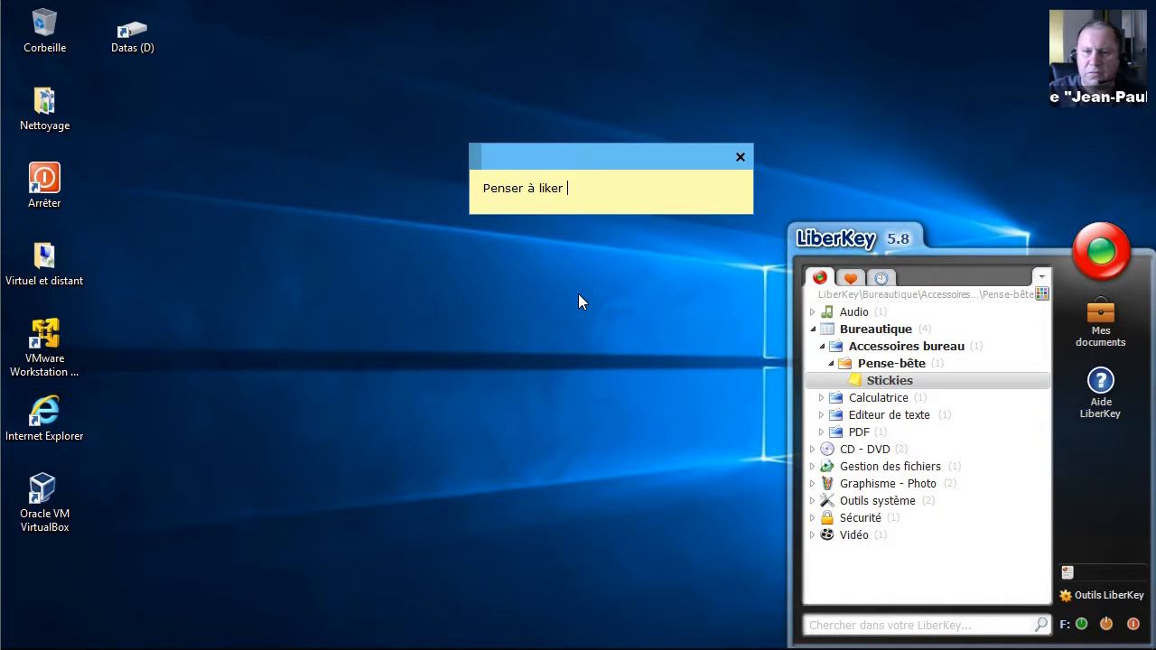
text(la c)
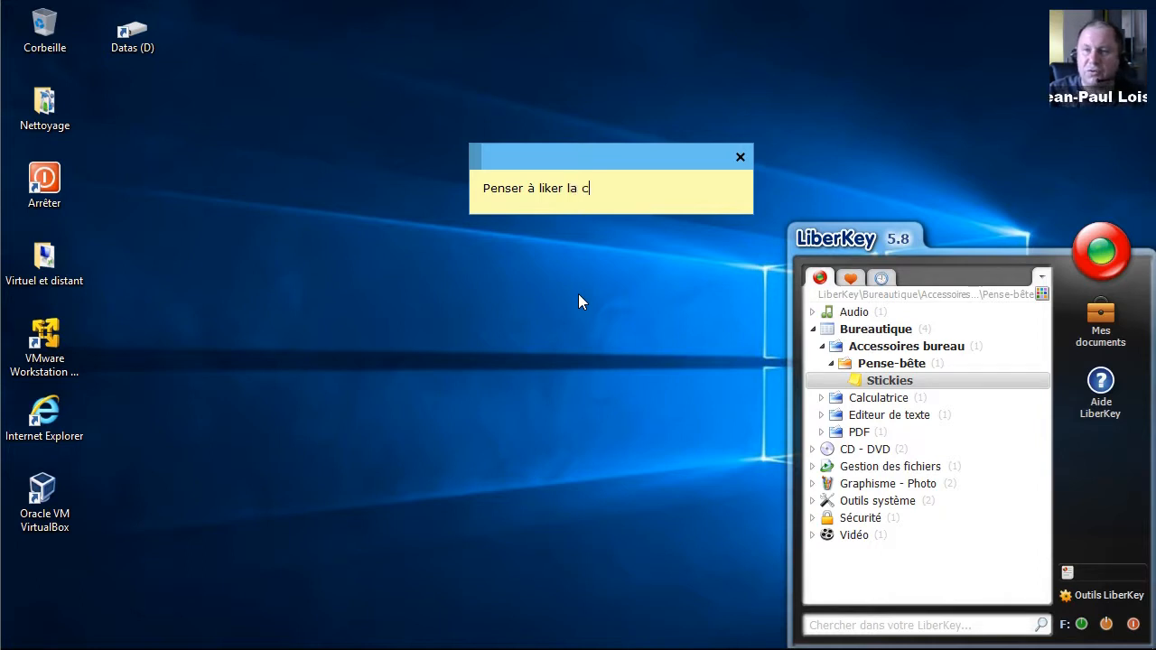
key(BackSpace)
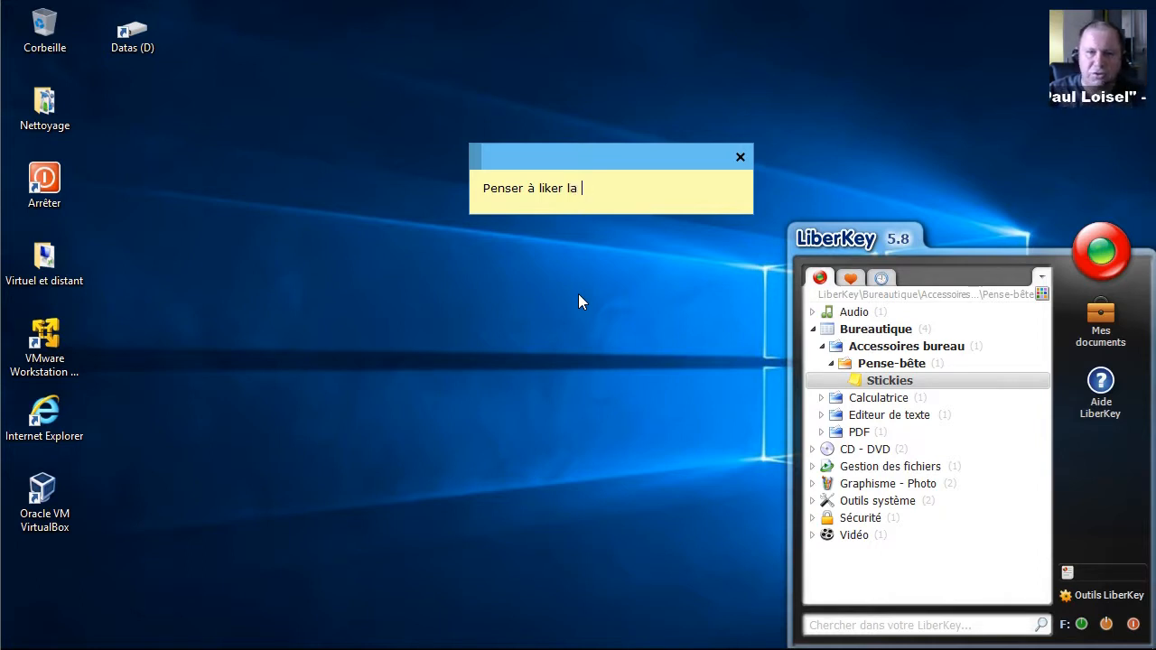
text(vidéo)
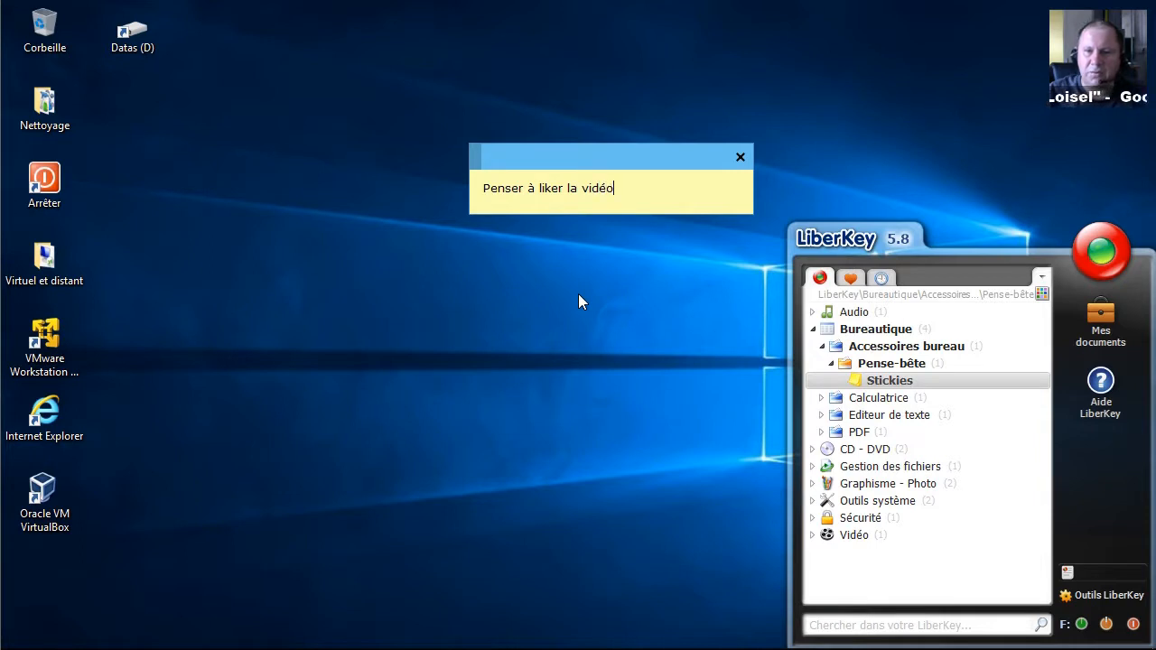
text(, après)
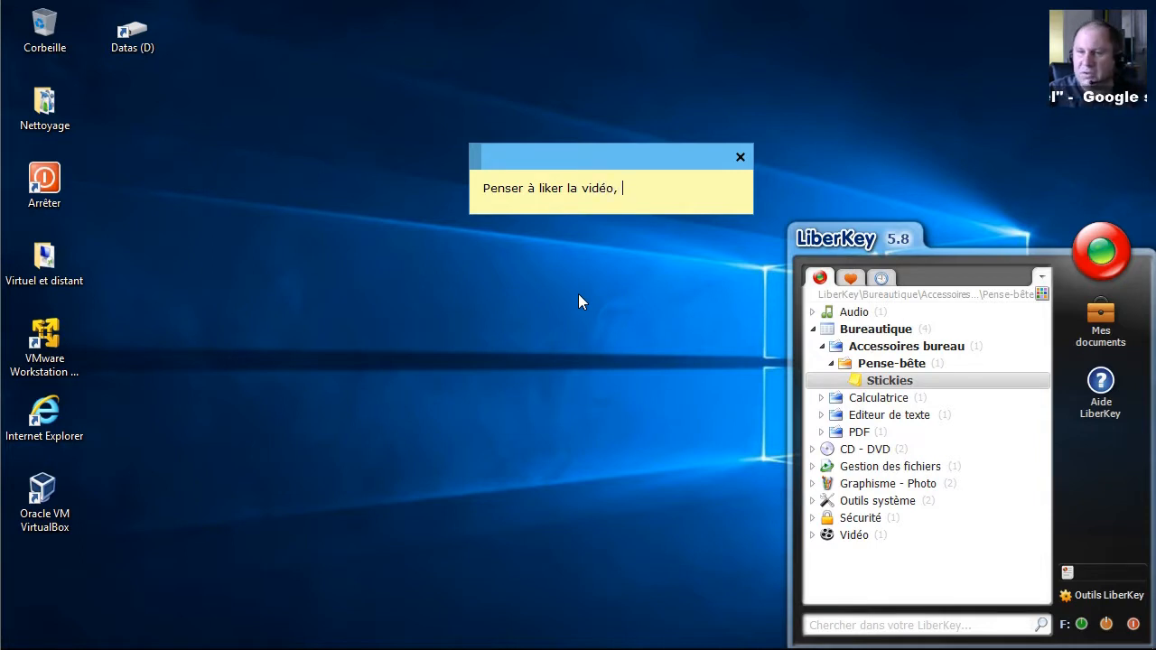
text( l'avoir)
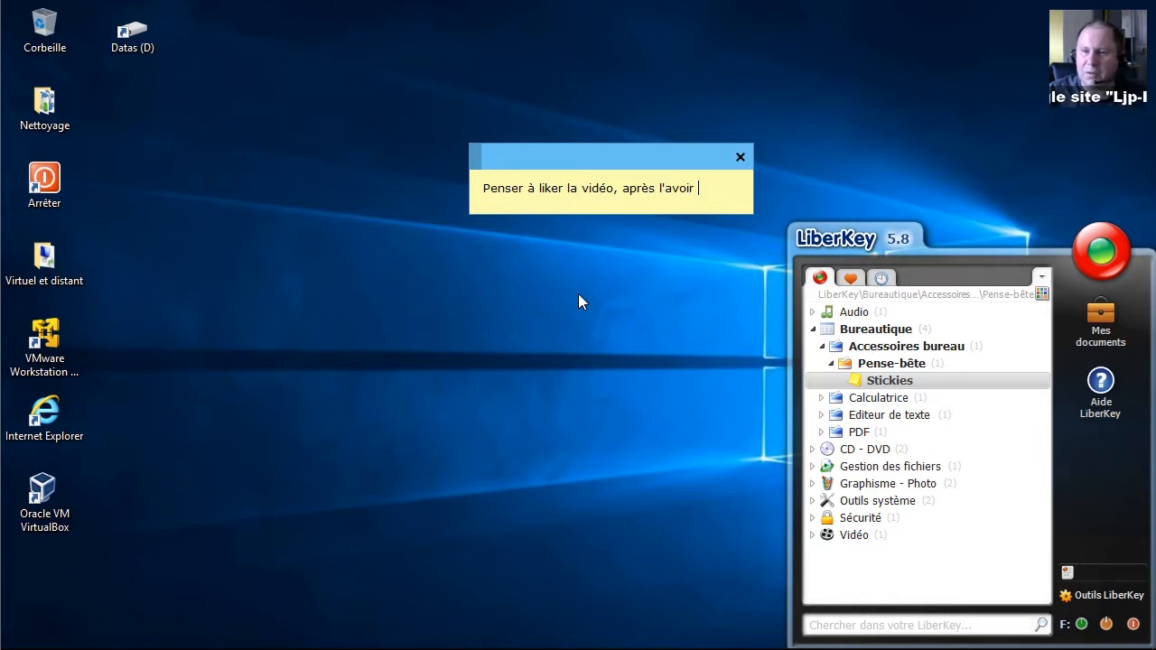
text( visionné)
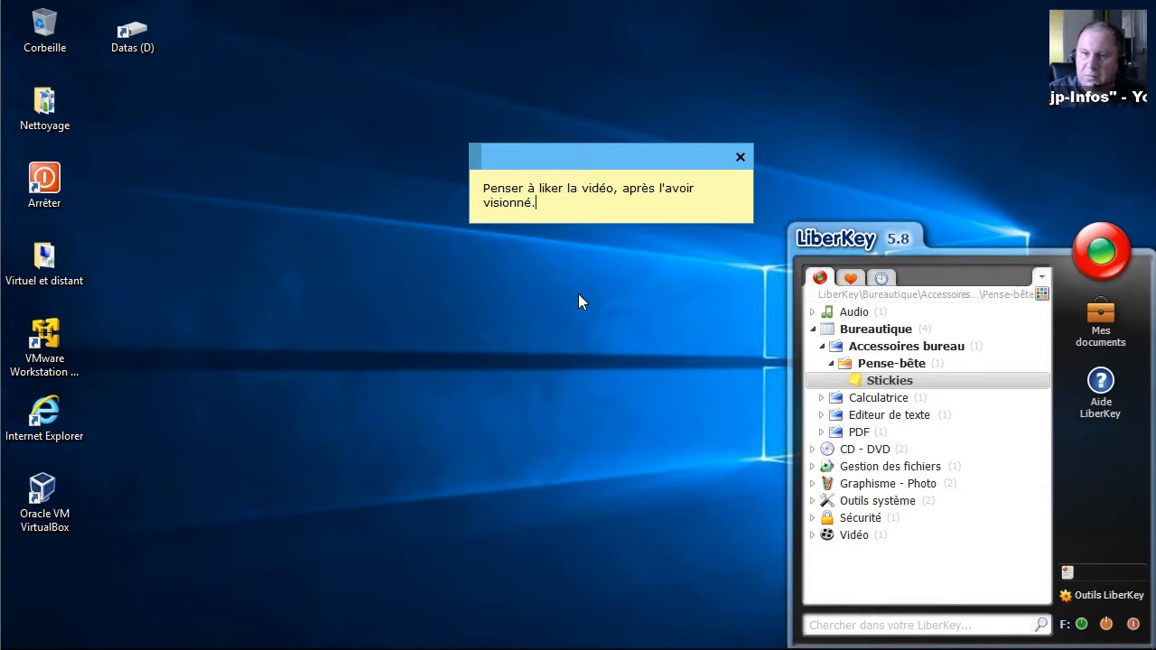
text(.)
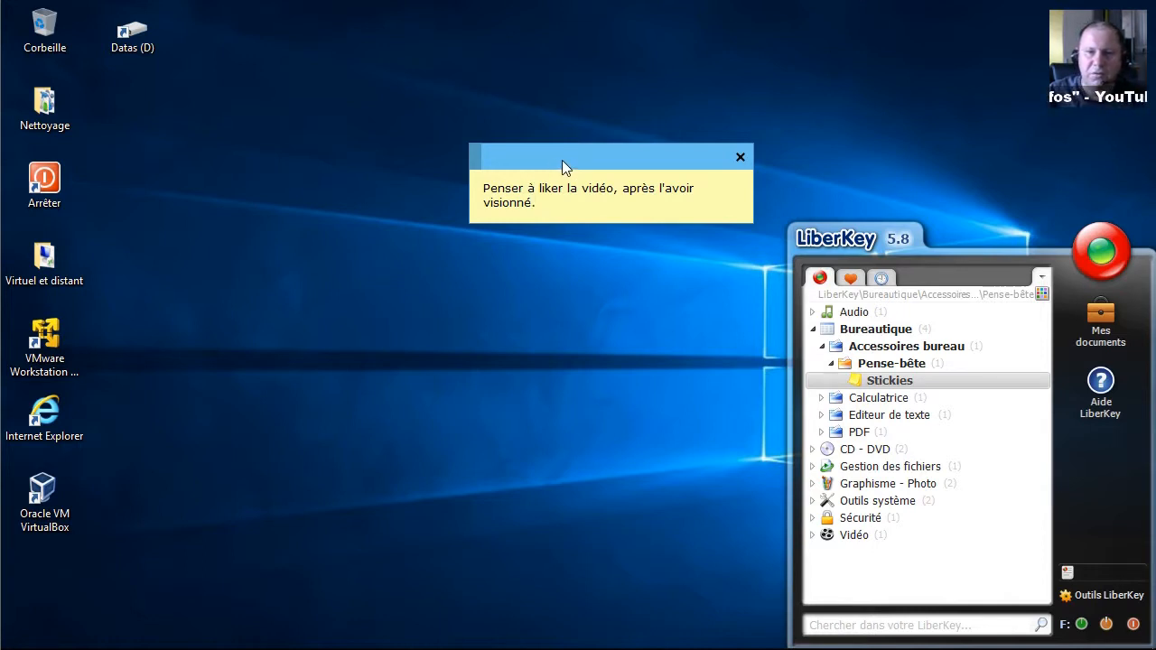
drag(563, 162, 908, 57)
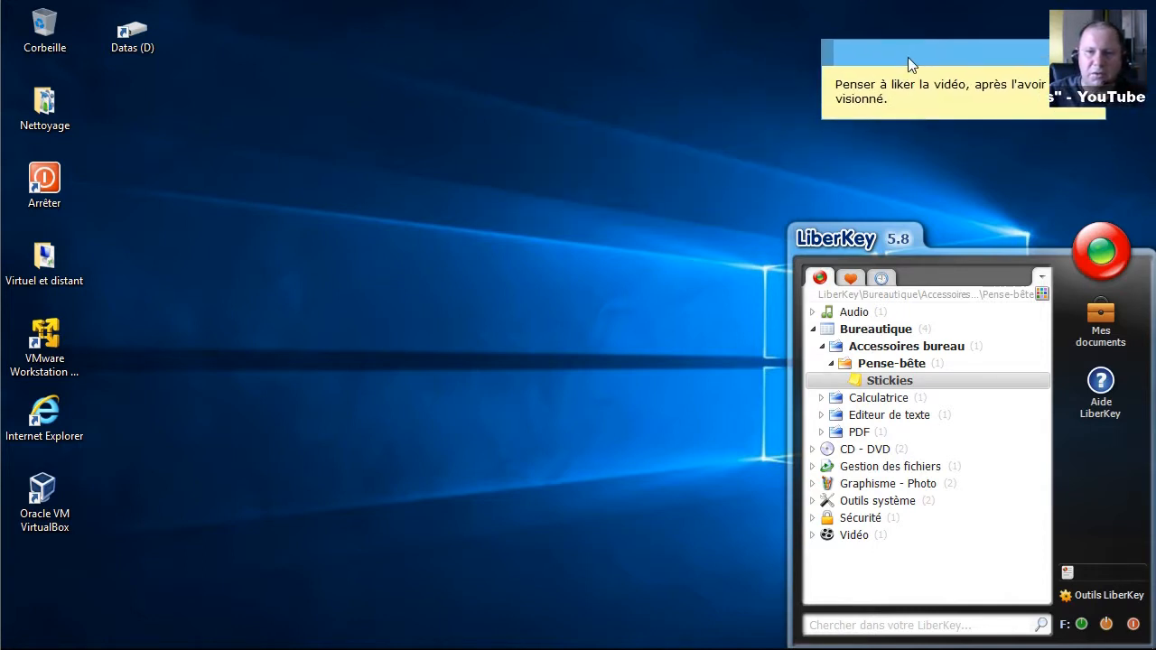
Step: Expand the Calculatrice group under Bureautique and close LiberKey
click(819, 399)
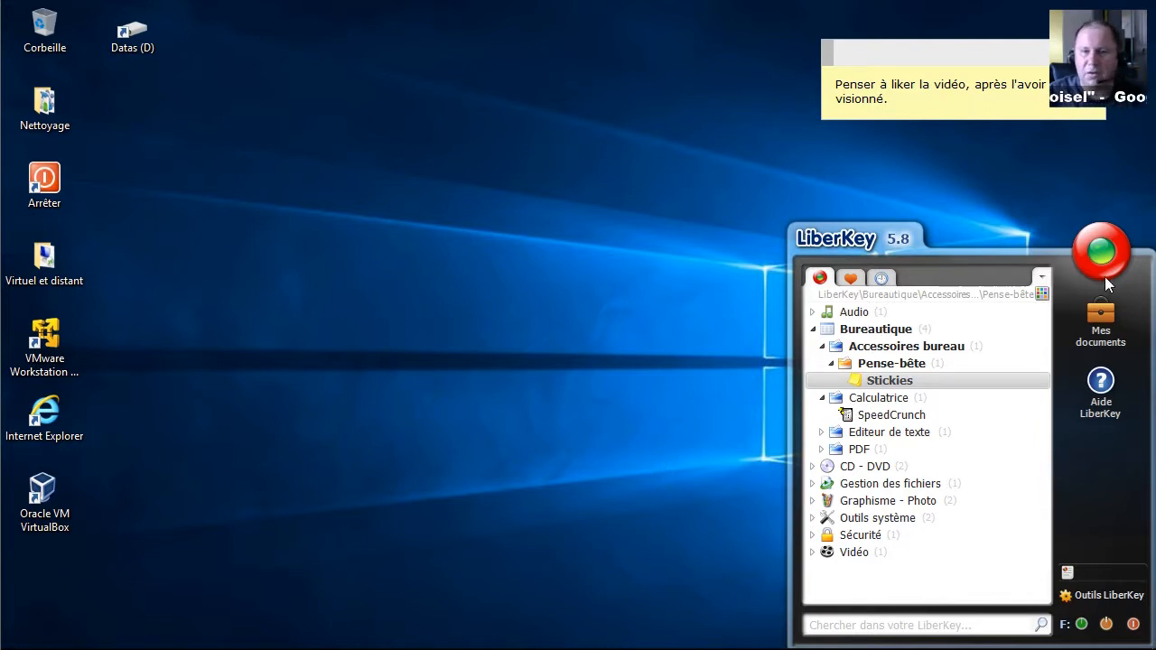
click(1135, 624)
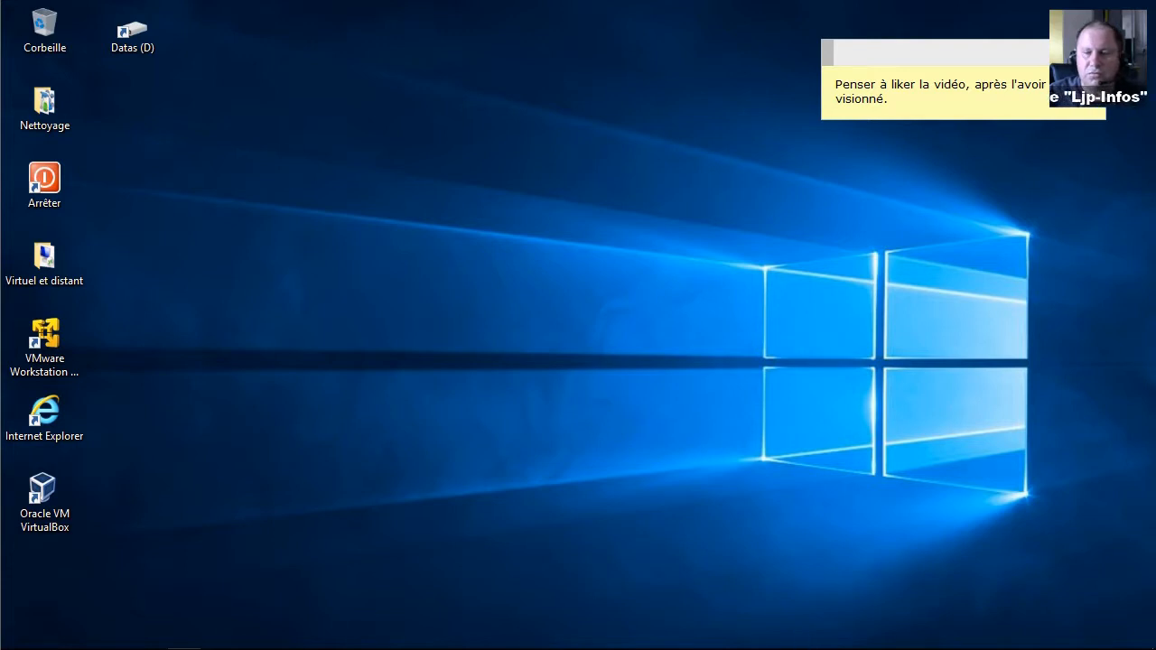
mouse_move(800, 647)
click(1016, 638)
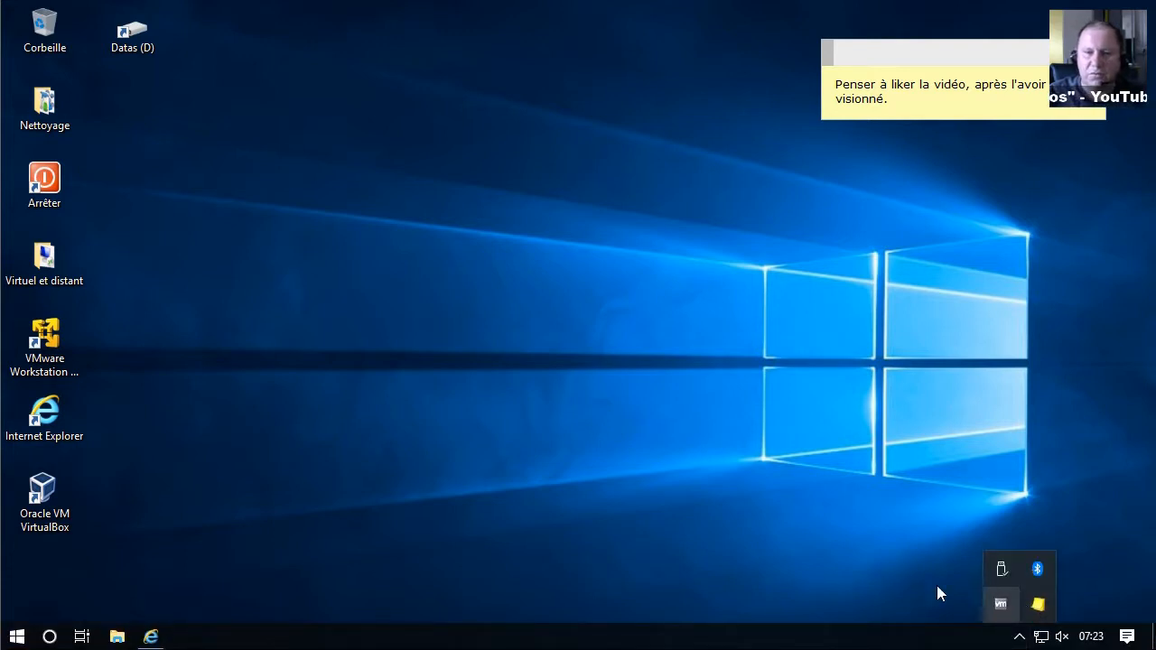
click(703, 570)
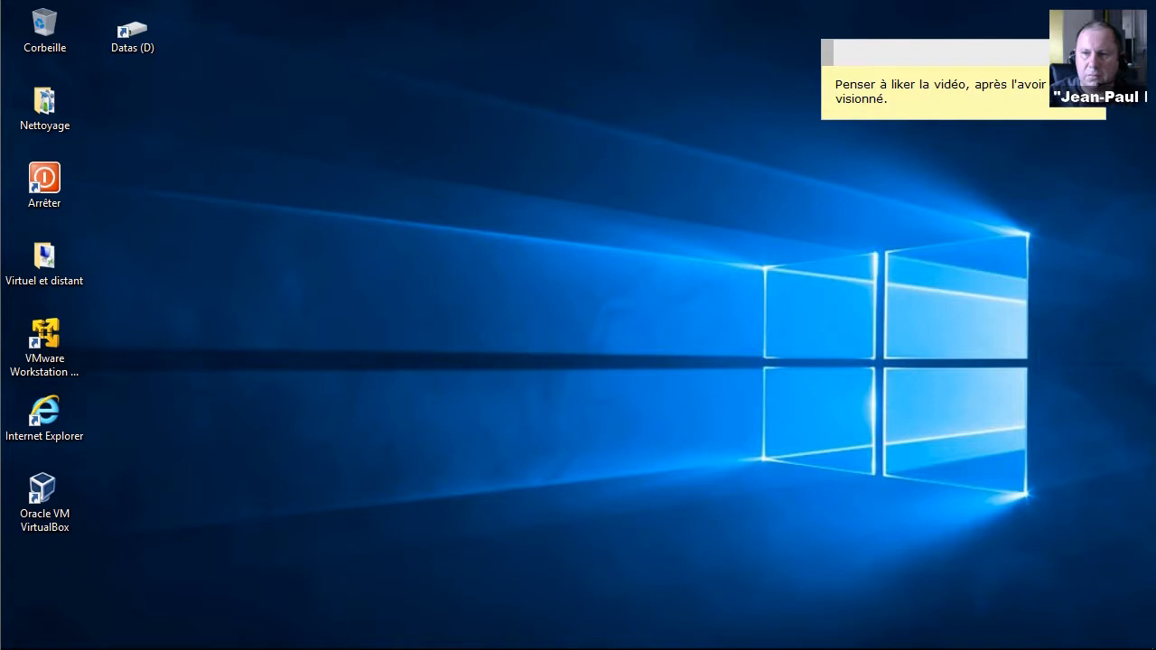
Step: Safely eject the USB FLASH DRIVE mounted as F: from Windows
mouse_move(869, 641)
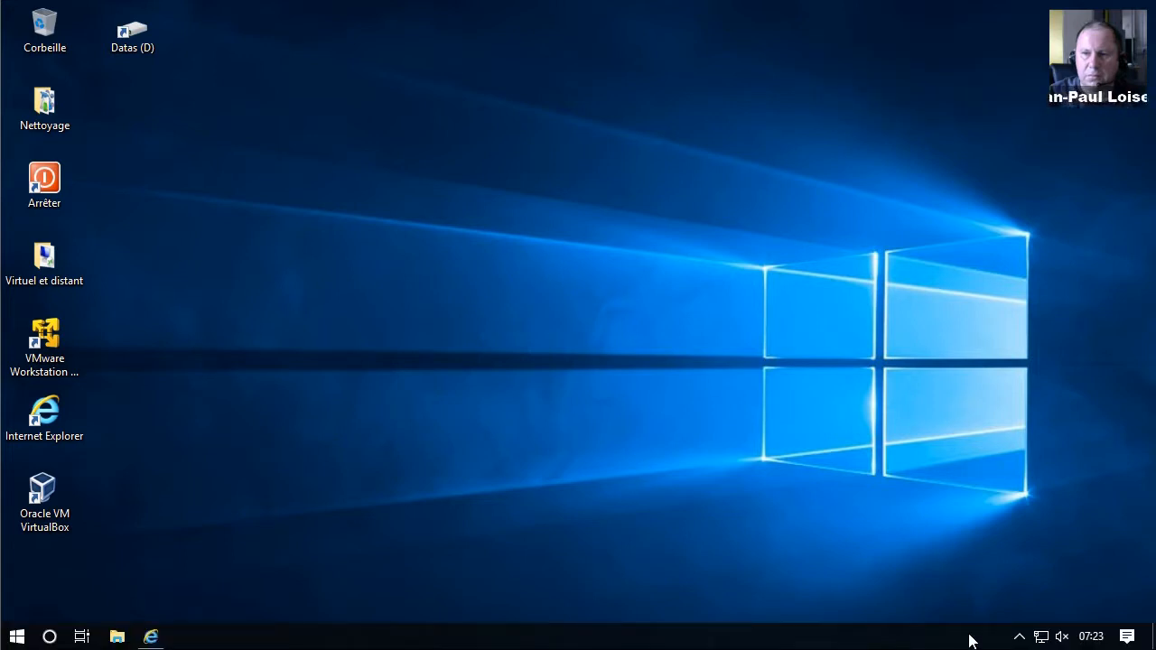
click(1021, 639)
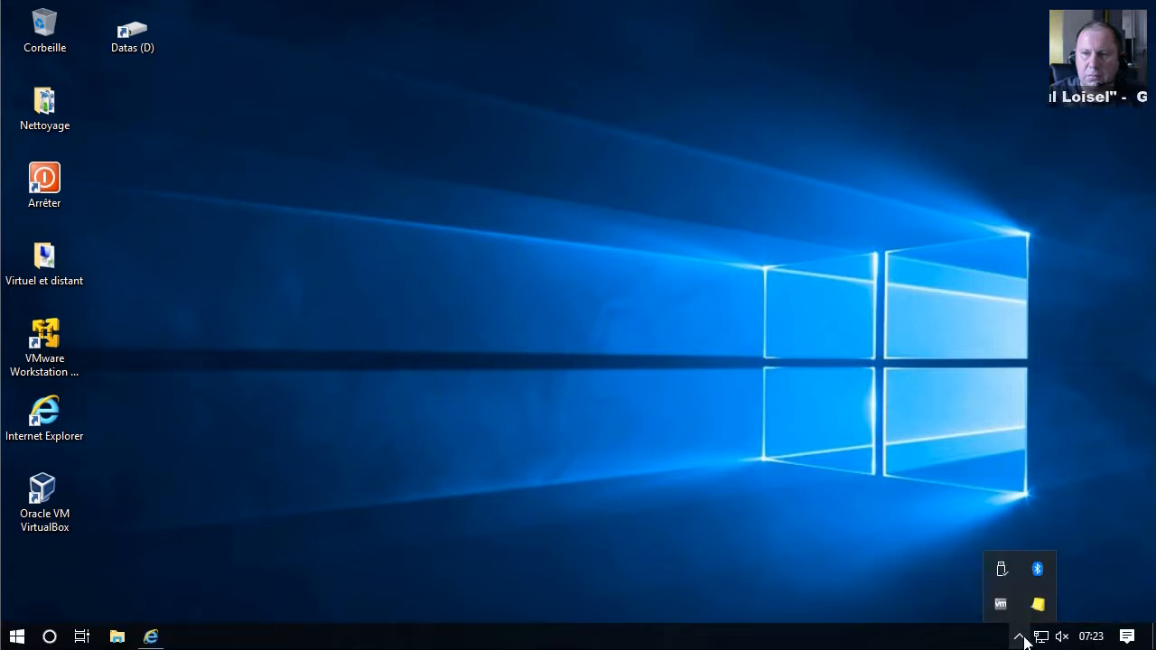
click(999, 568)
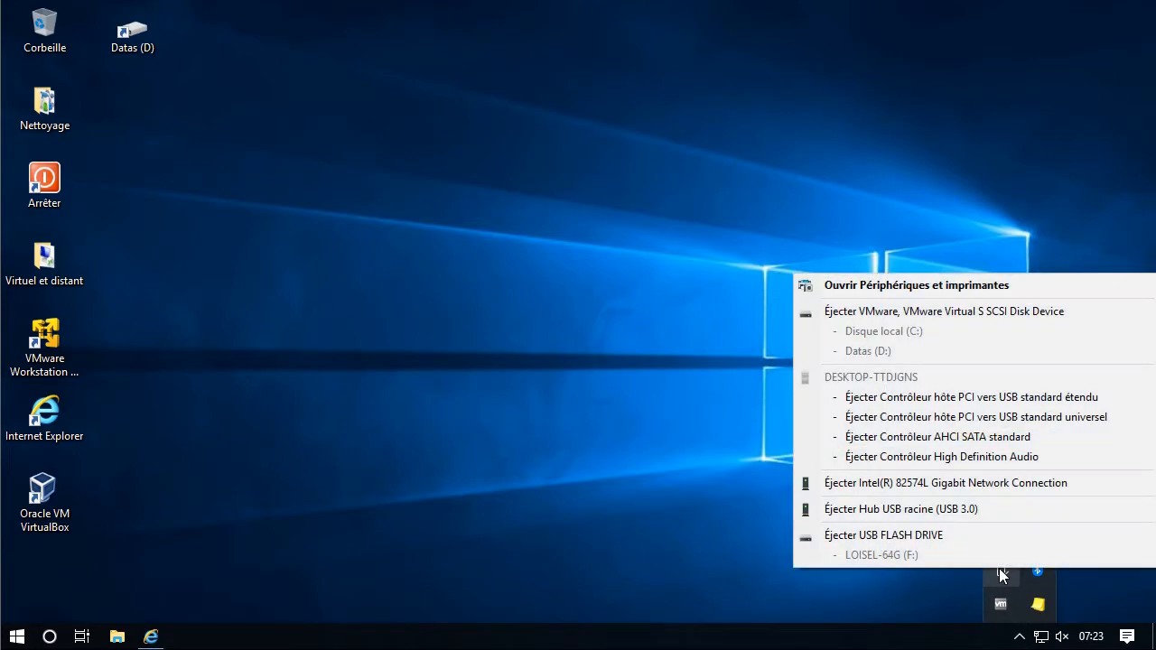
click(856, 536)
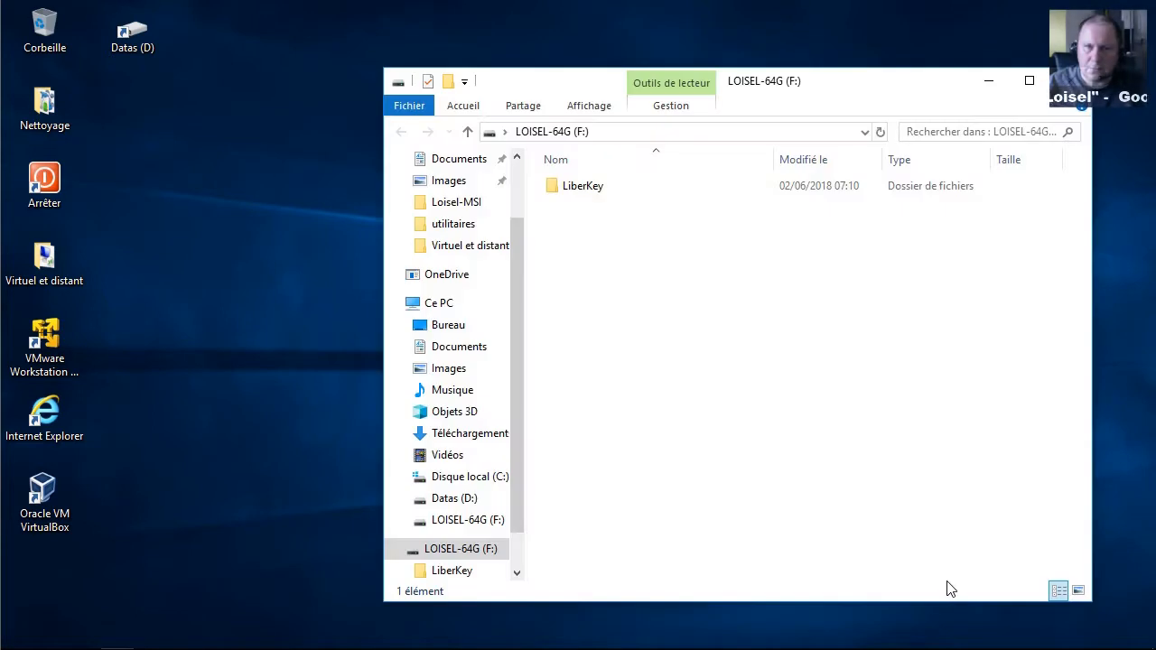
Step: Launch LiberKey from the LiberKey folder on drive F: and dismiss the LiberKey News window
double_click(563, 193)
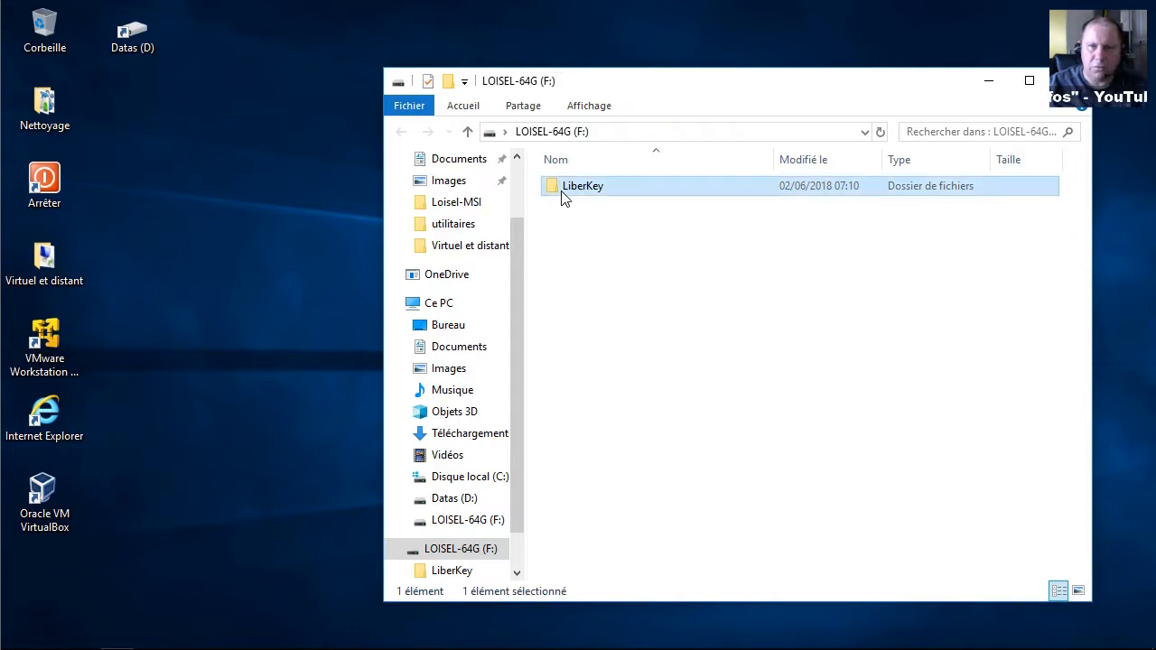
click(576, 263)
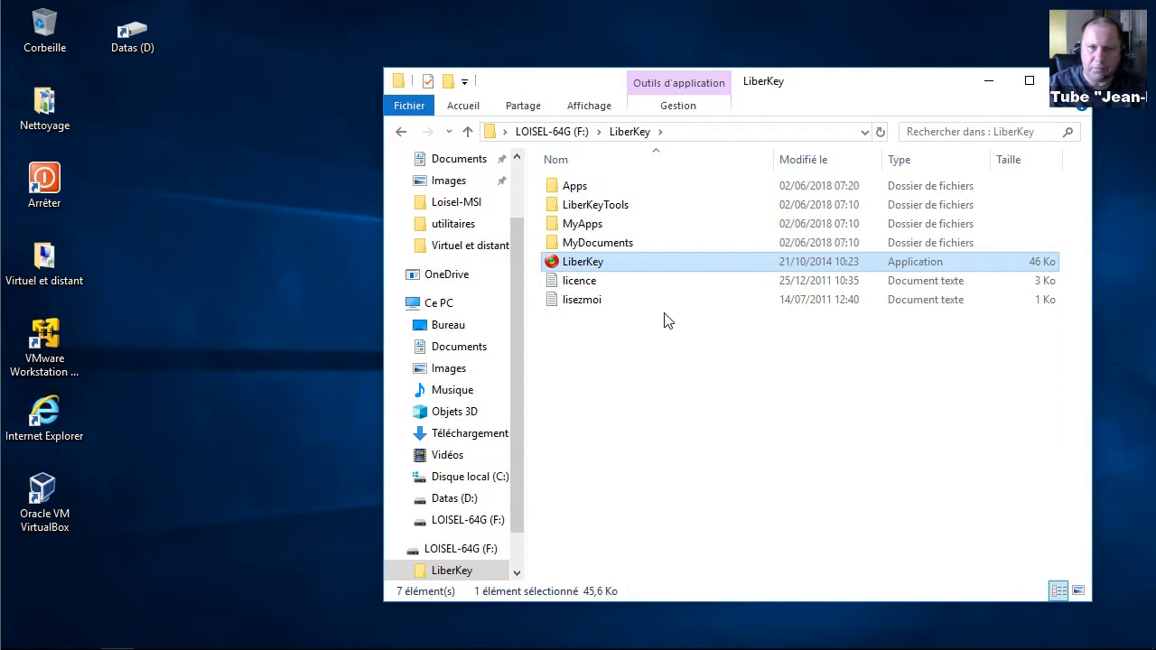
double_click(570, 268)
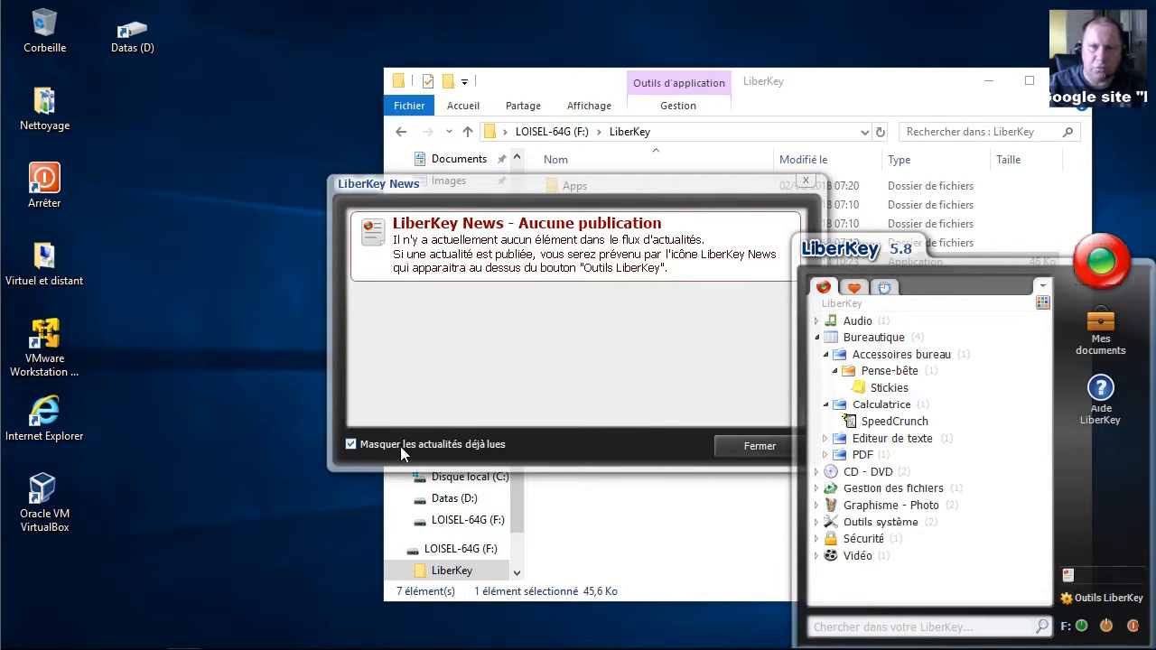
click(736, 443)
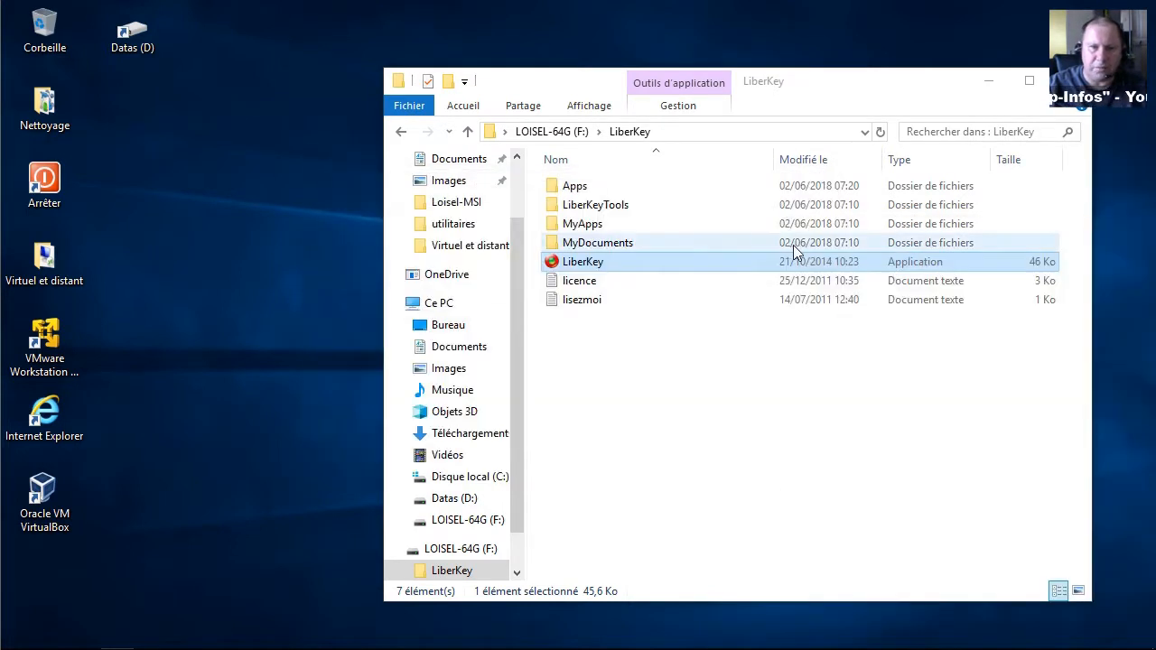
Step: Move the LiberKey folder window toward the desktop's upper-left area and launch LiberKey again from it
mouse_move(1095, 643)
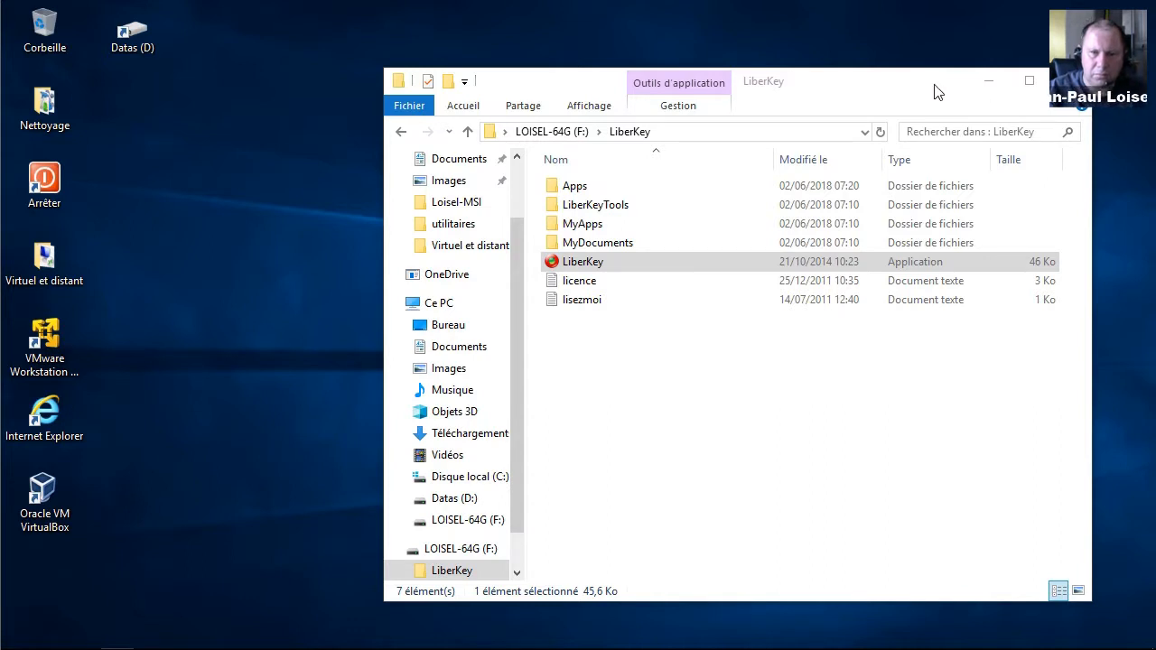
drag(936, 90, 687, 64)
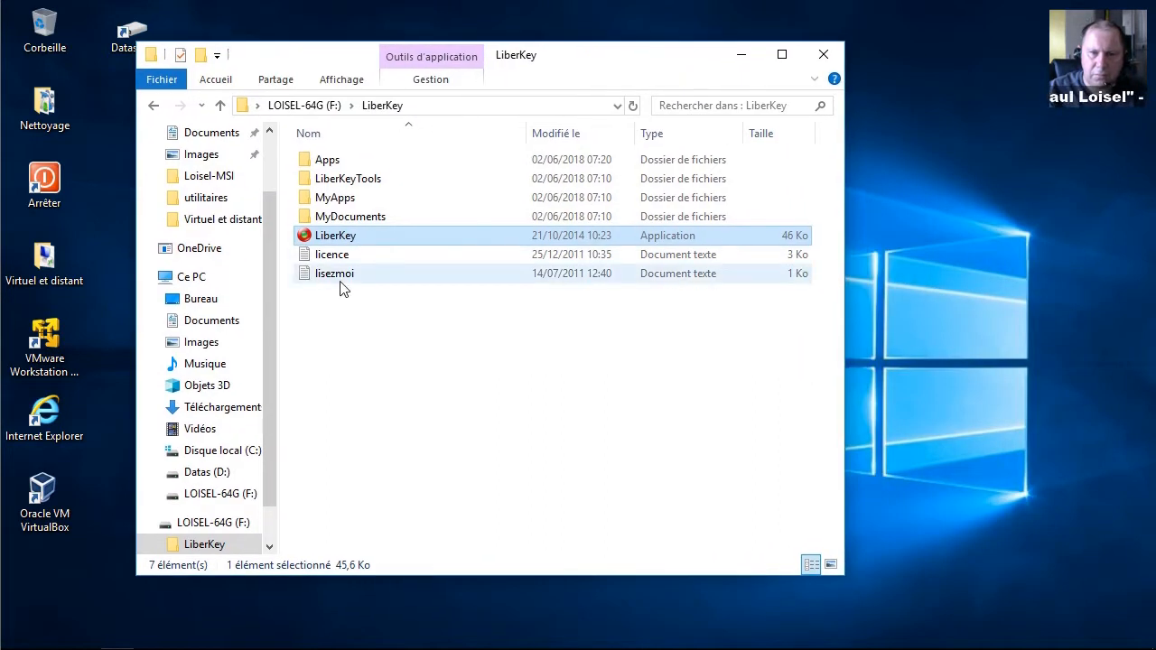
double_click(308, 237)
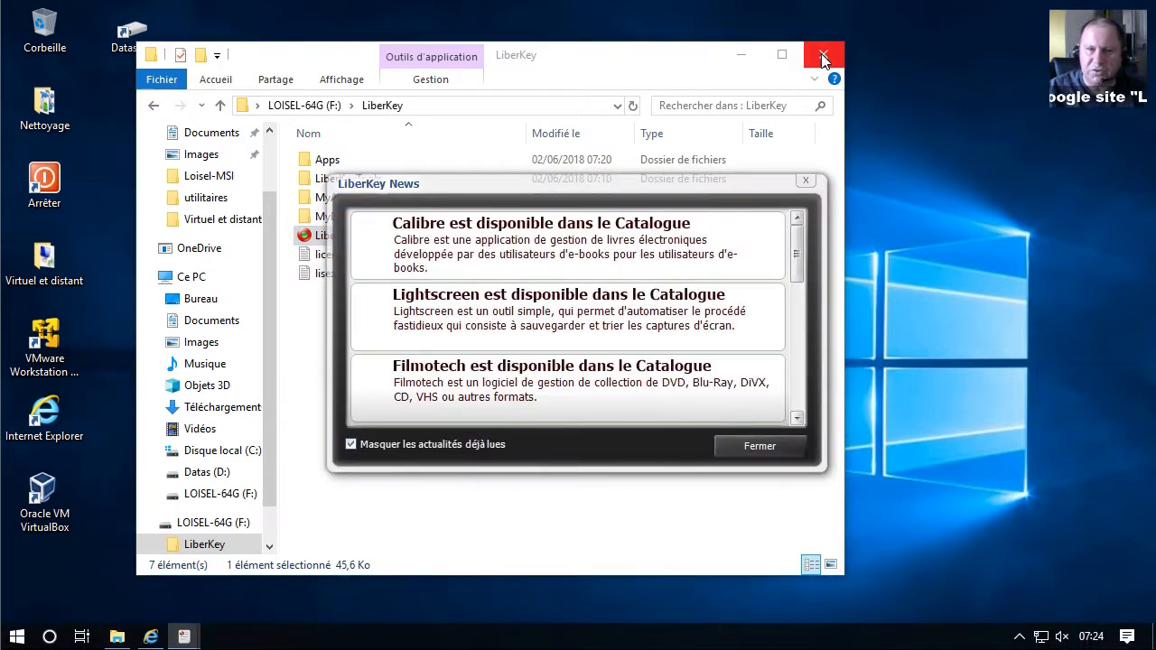
Step: Close the LiberKey folder window and dismiss the LiberKey News list
click(823, 56)
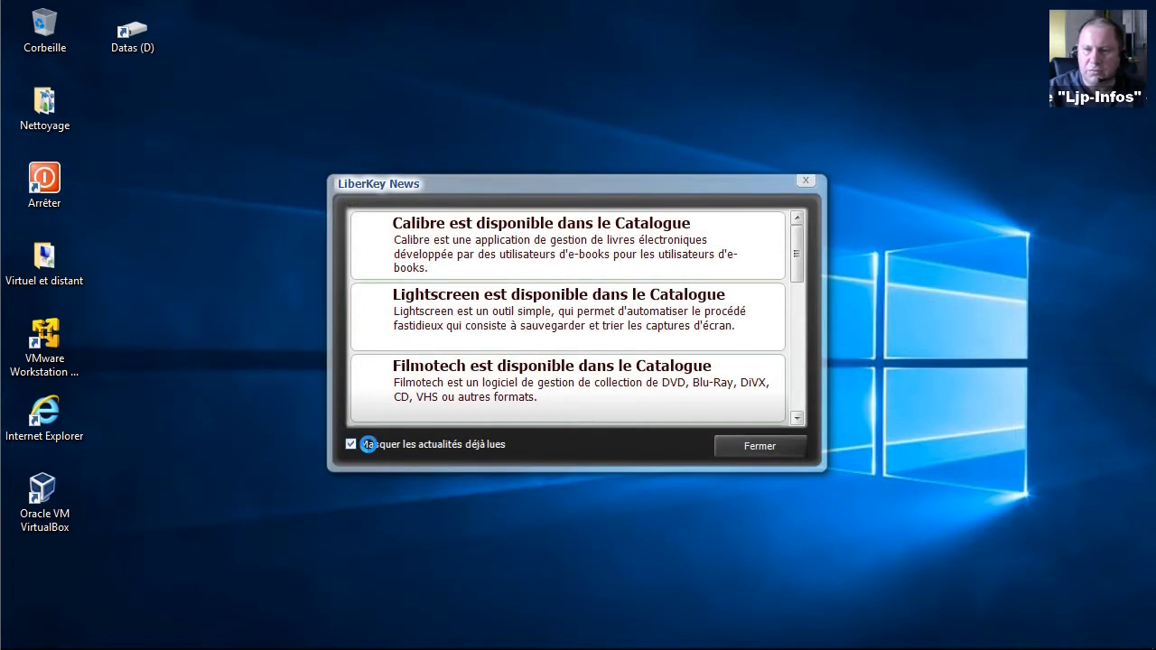
click(750, 447)
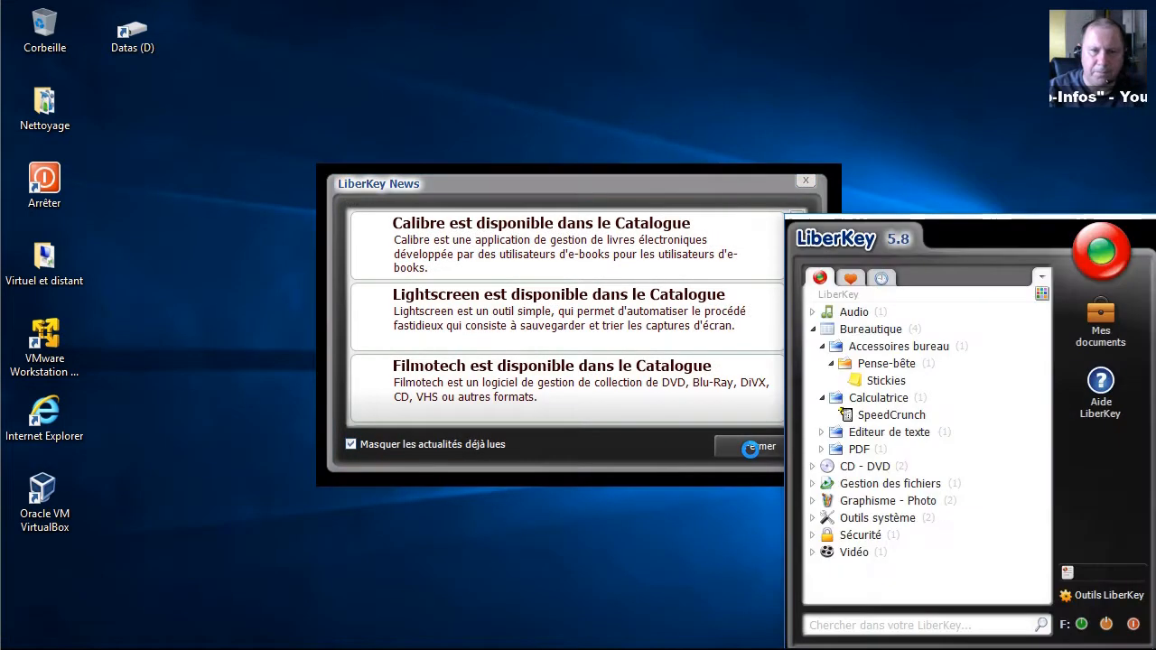
click(797, 180)
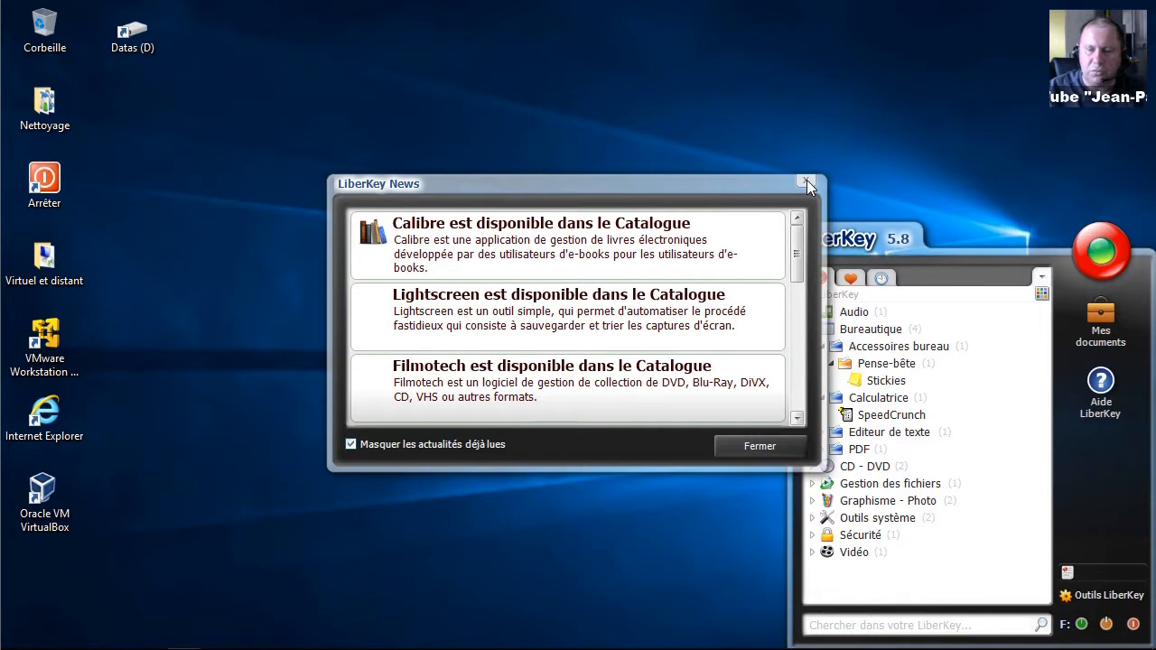
click(760, 447)
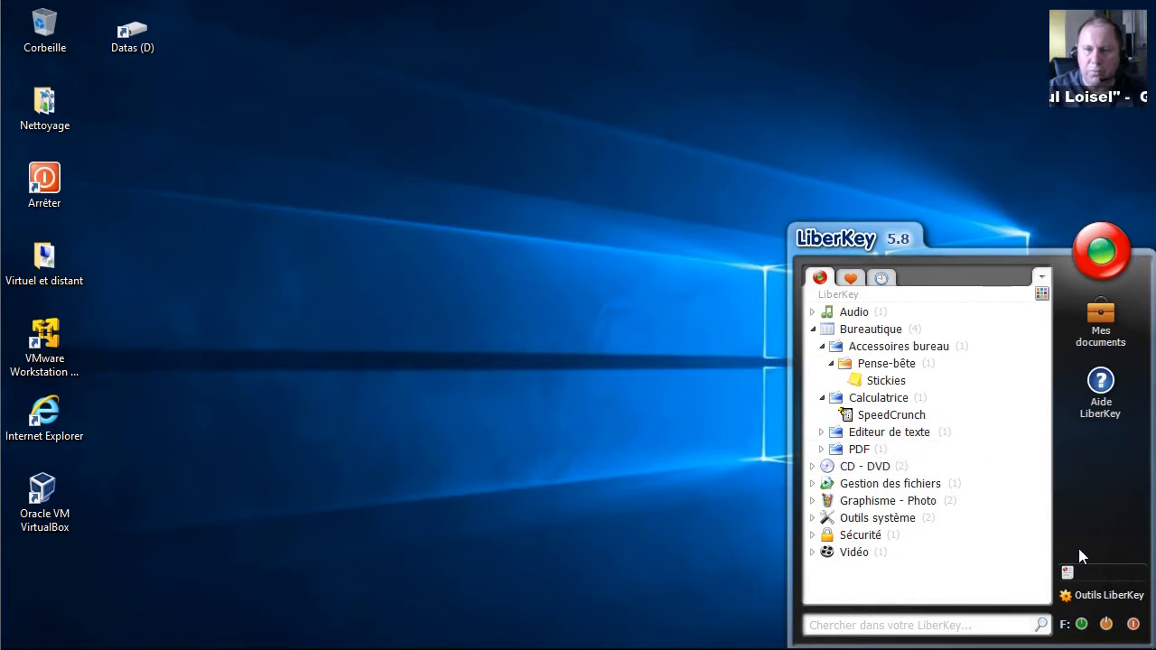
Step: Open the LiberKey application catalogue in Internet Explorer and close the old "Télécharger - LiberKey" page
click(1081, 598)
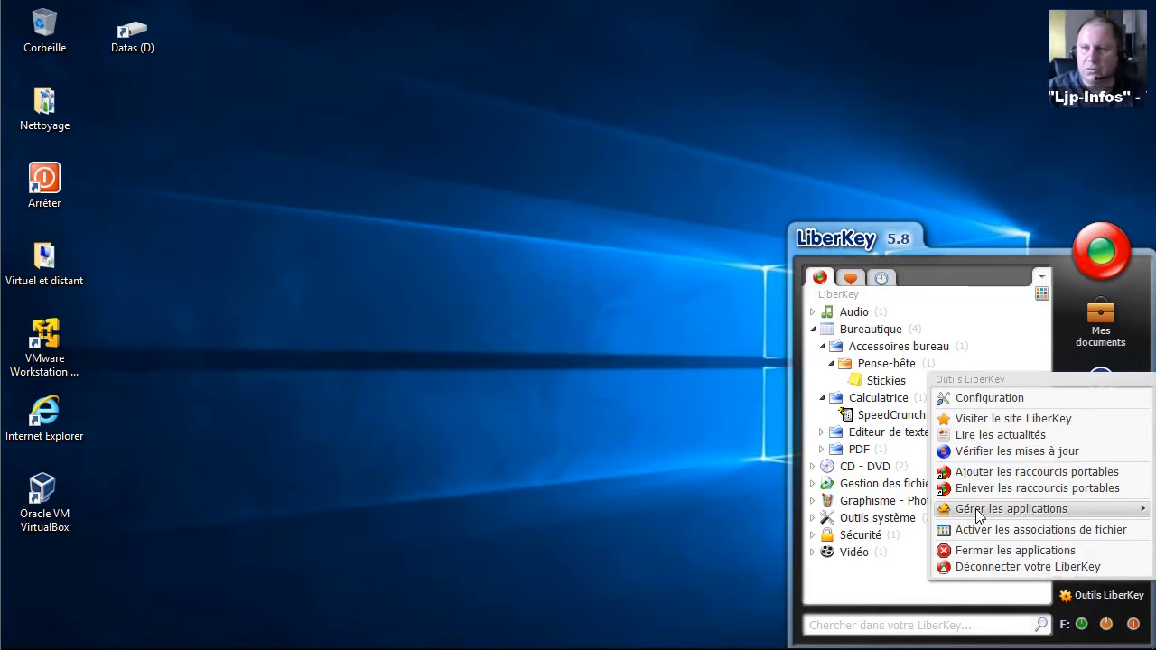
click(978, 515)
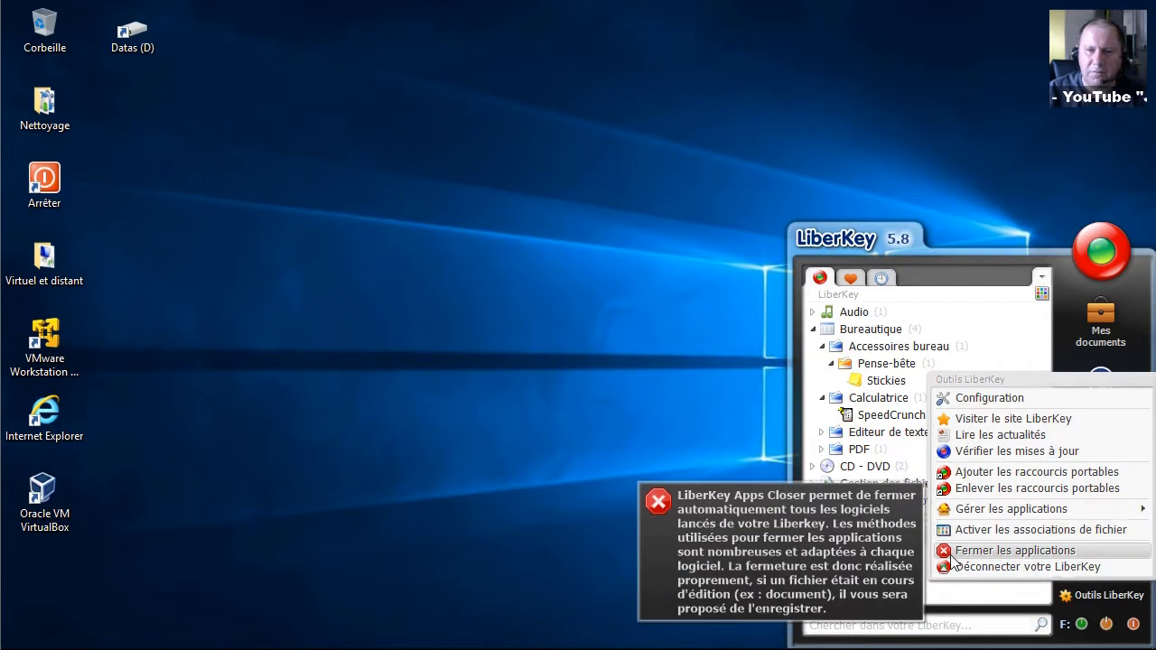
click(973, 512)
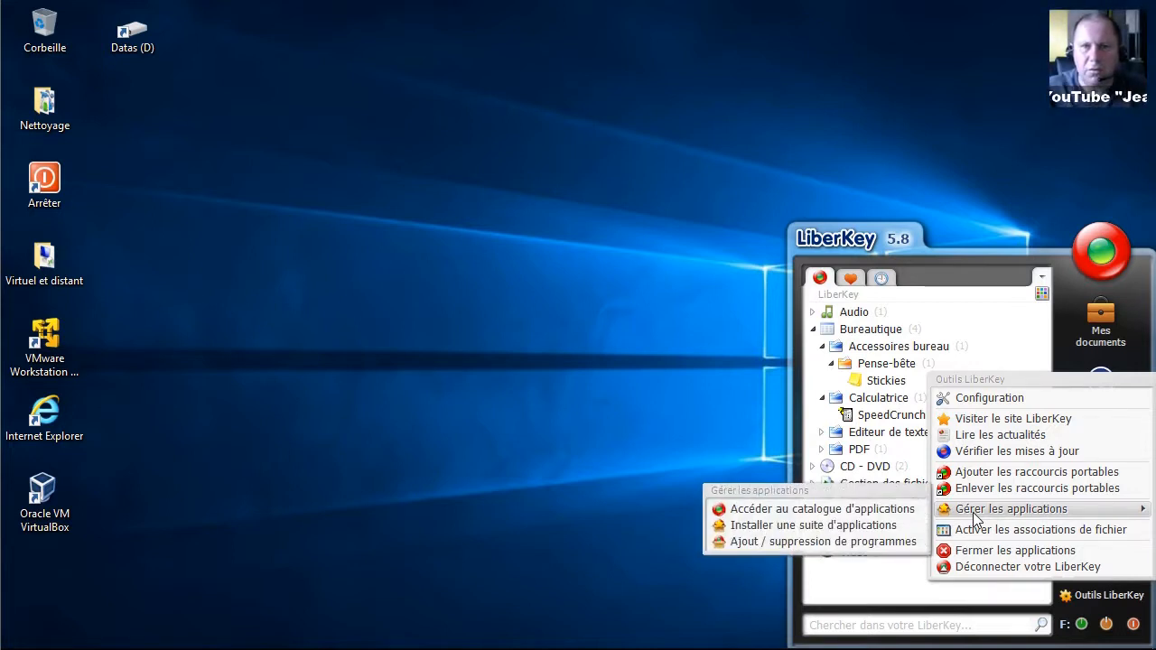
click(876, 511)
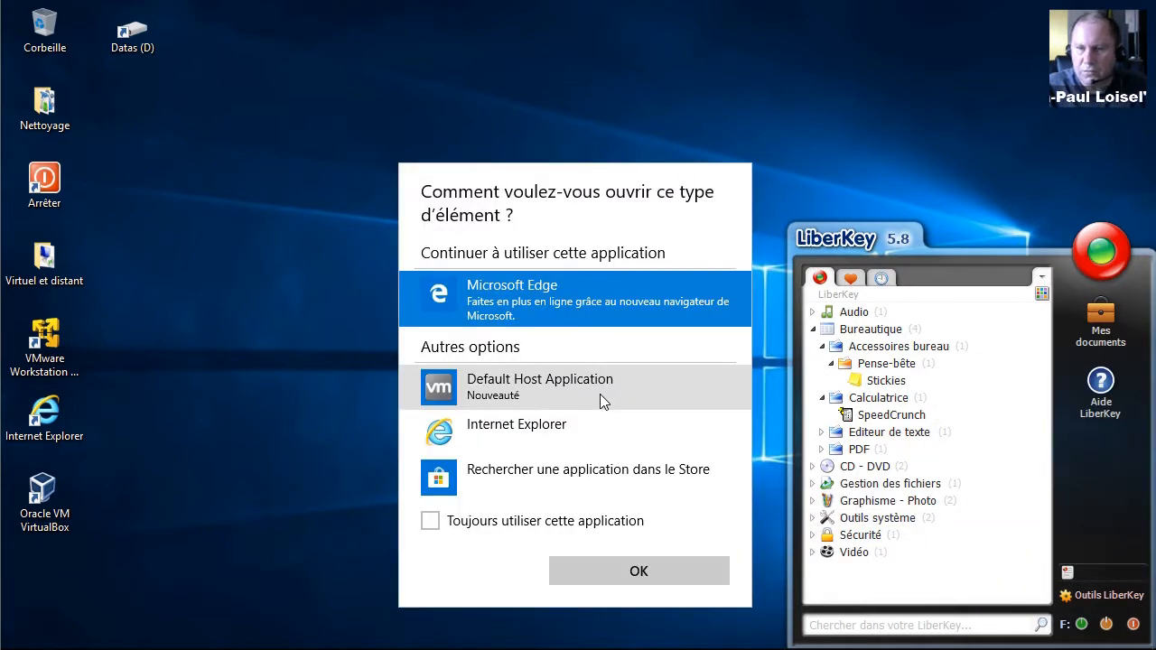
click(487, 435)
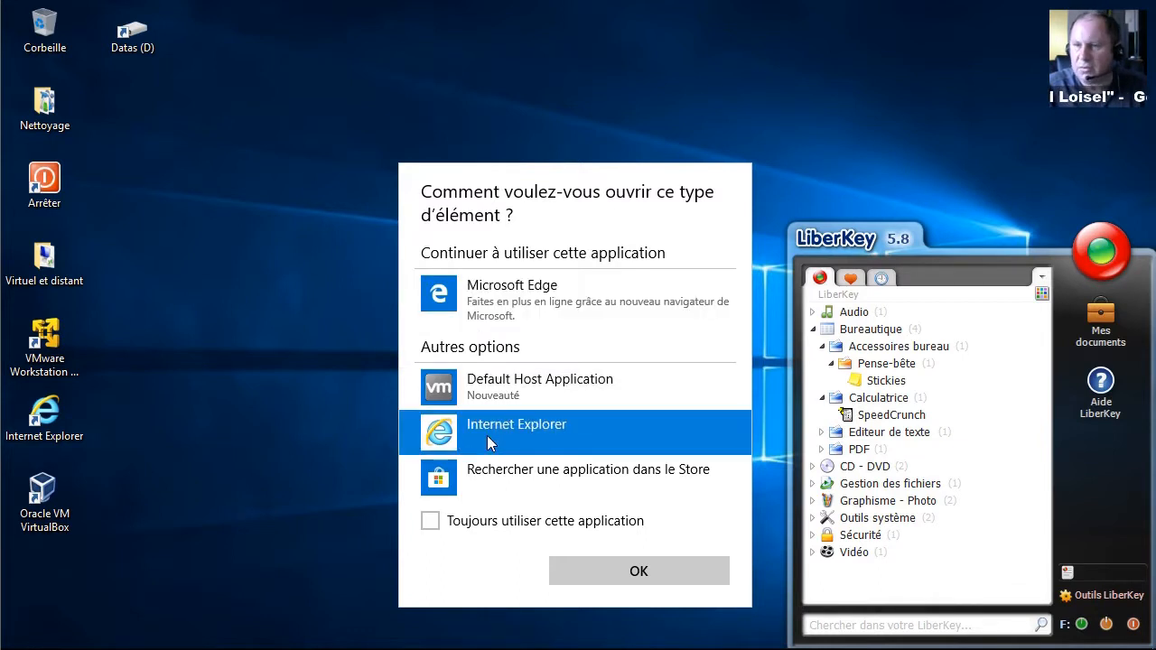
click(584, 571)
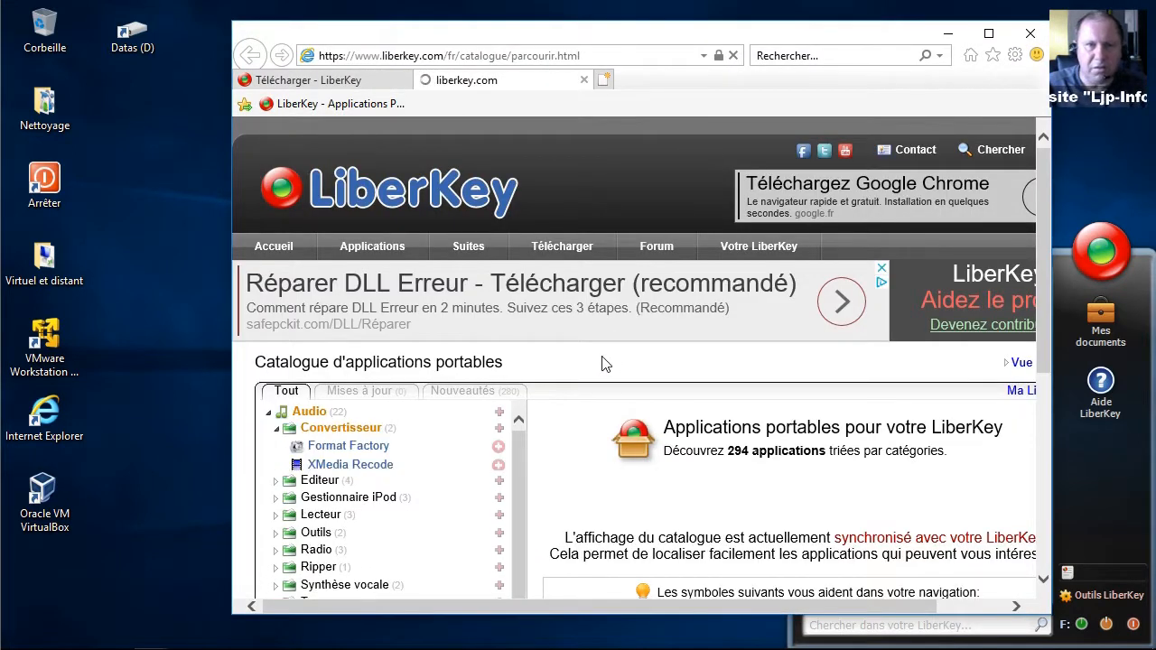
click(403, 80)
Step: Open Audacity's page from the Editeur group of the Audio category in the portable applications catalogue
mouse_move(468, 246)
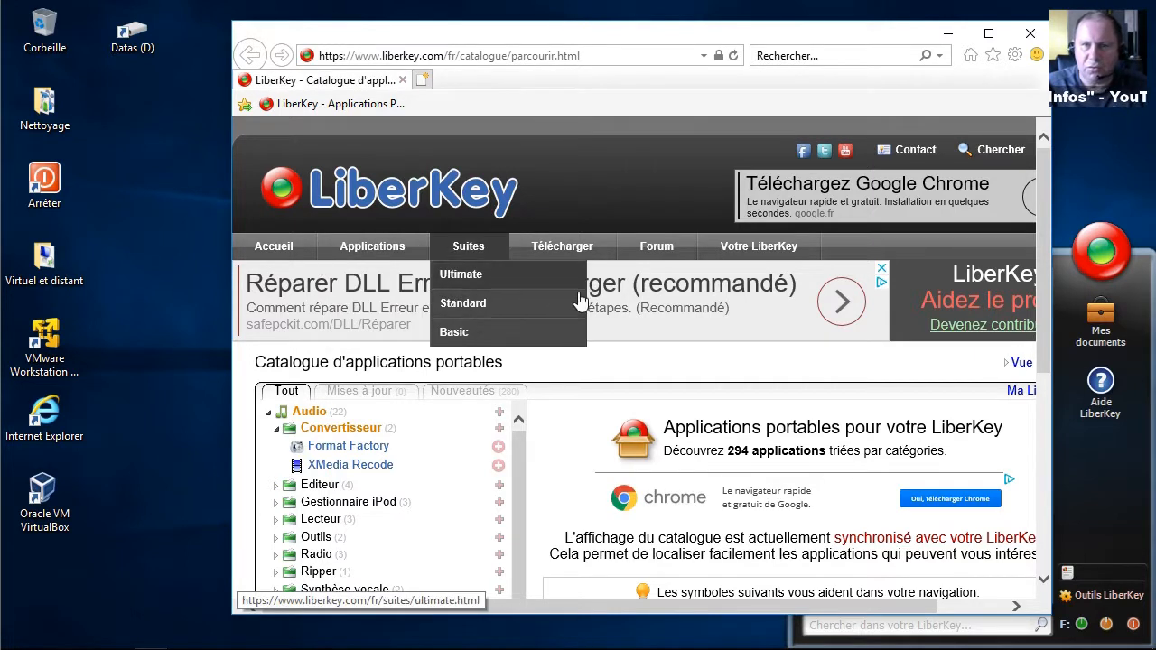
scroll(548, 485, down, 3)
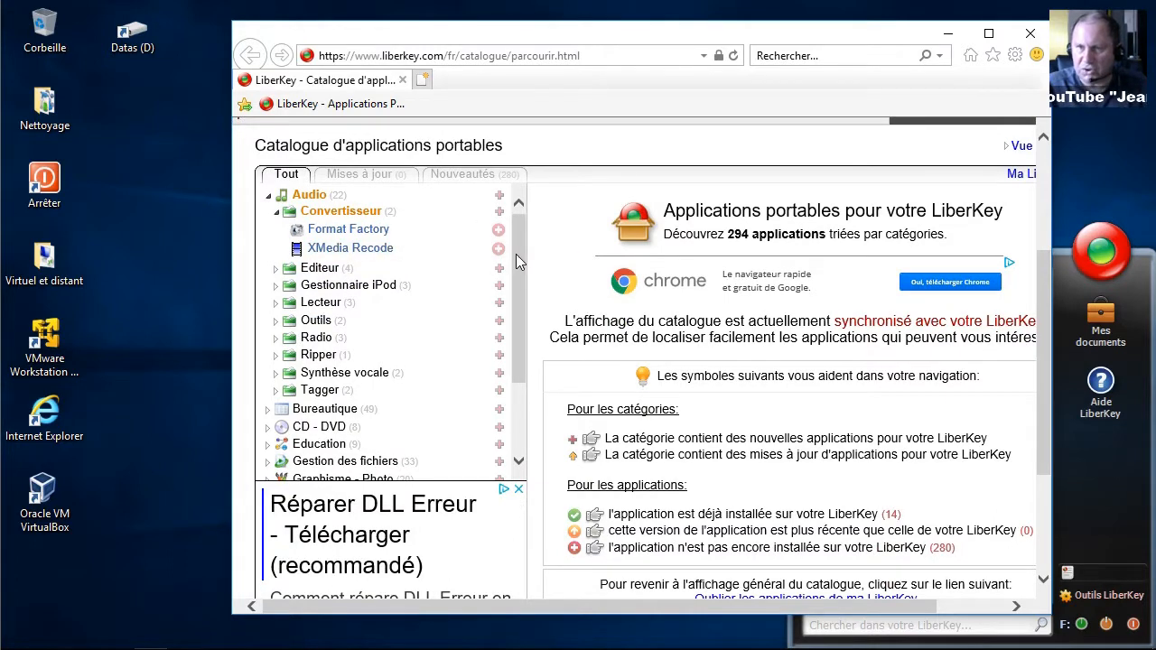
drag(519, 253, 513, 208)
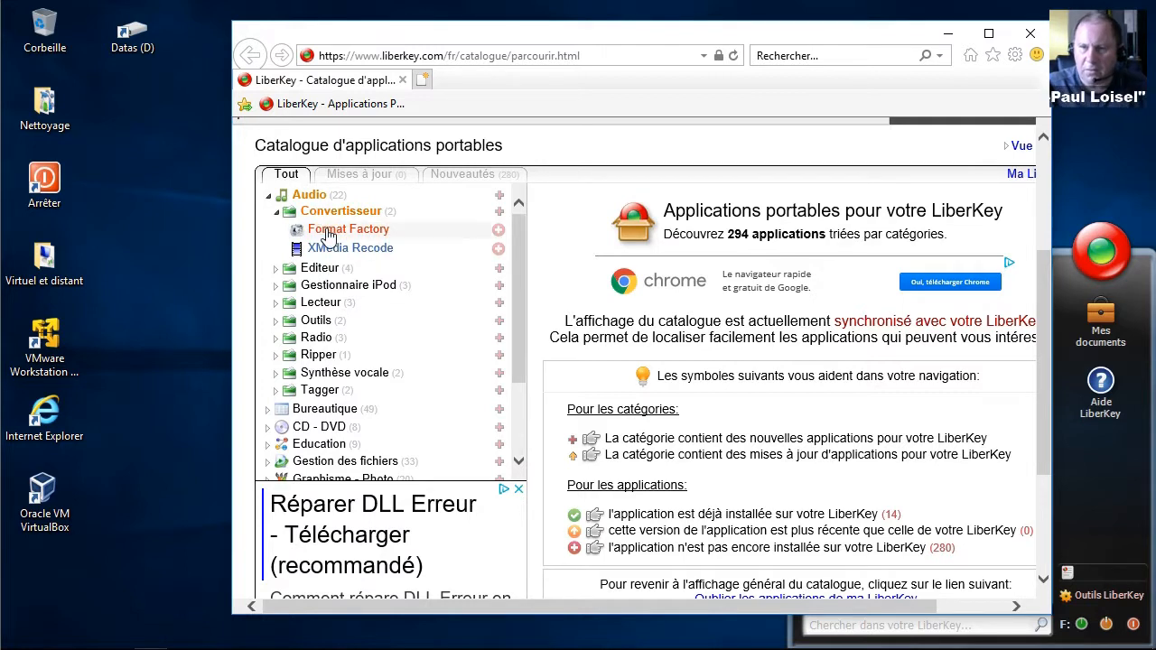
click(274, 270)
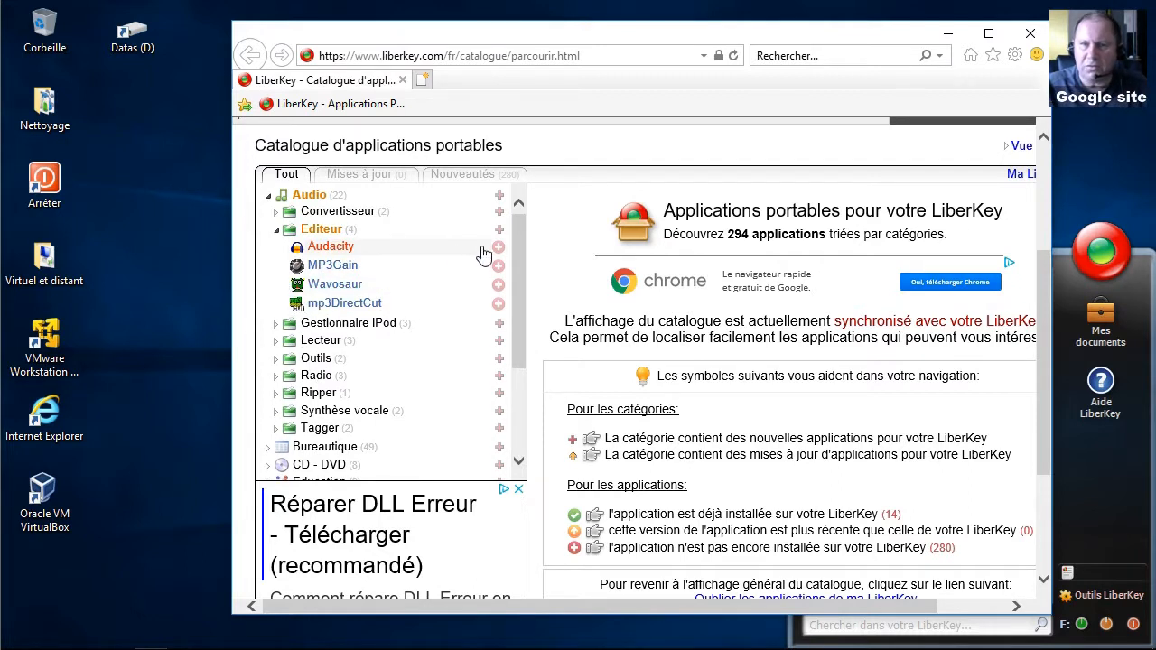
click(330, 249)
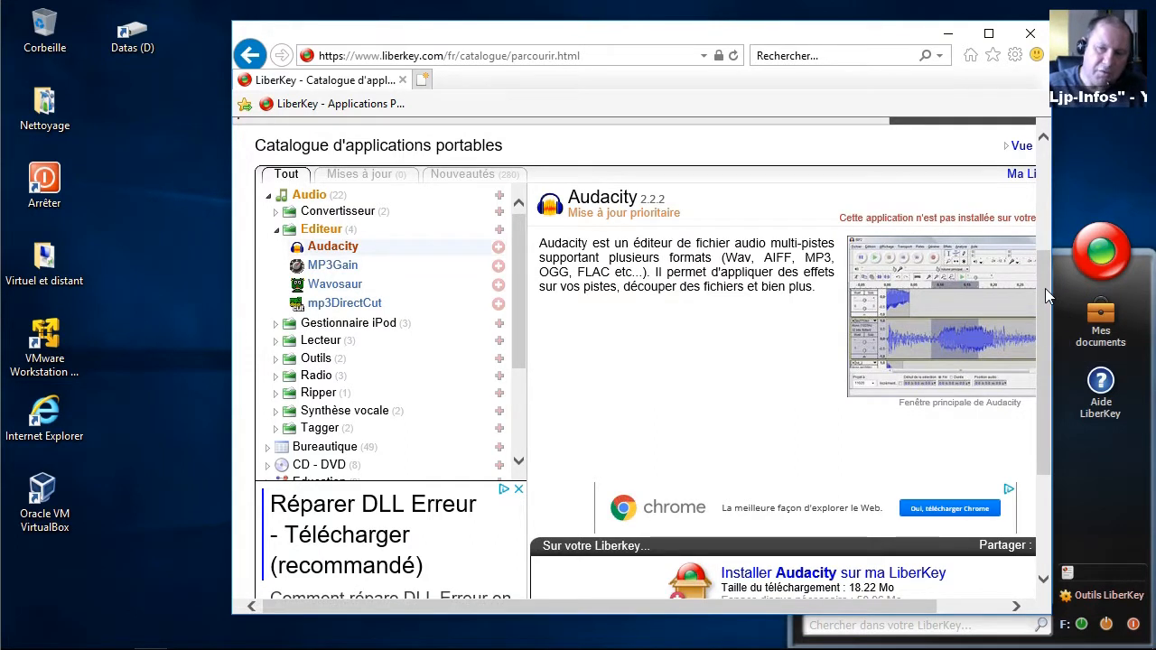
Step: Widen the browser window and queue Audacity for installation on the LiberKey, allowing the site to open LiberKey Menu
drag(1046, 288, 1053, 368)
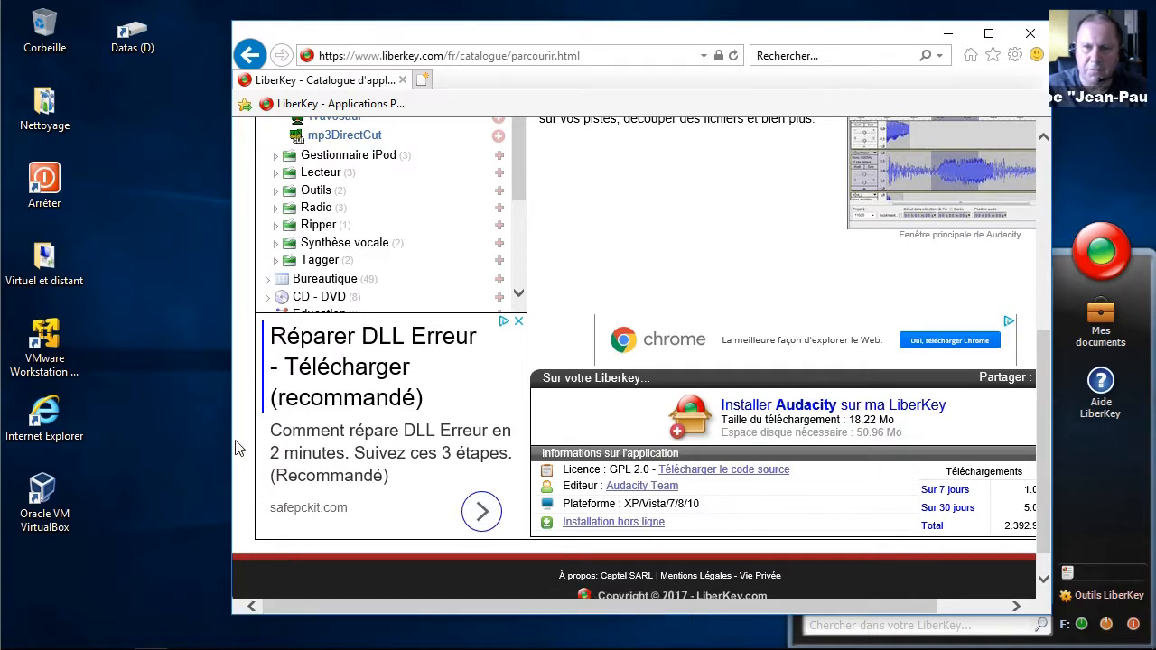
drag(233, 440, 100, 433)
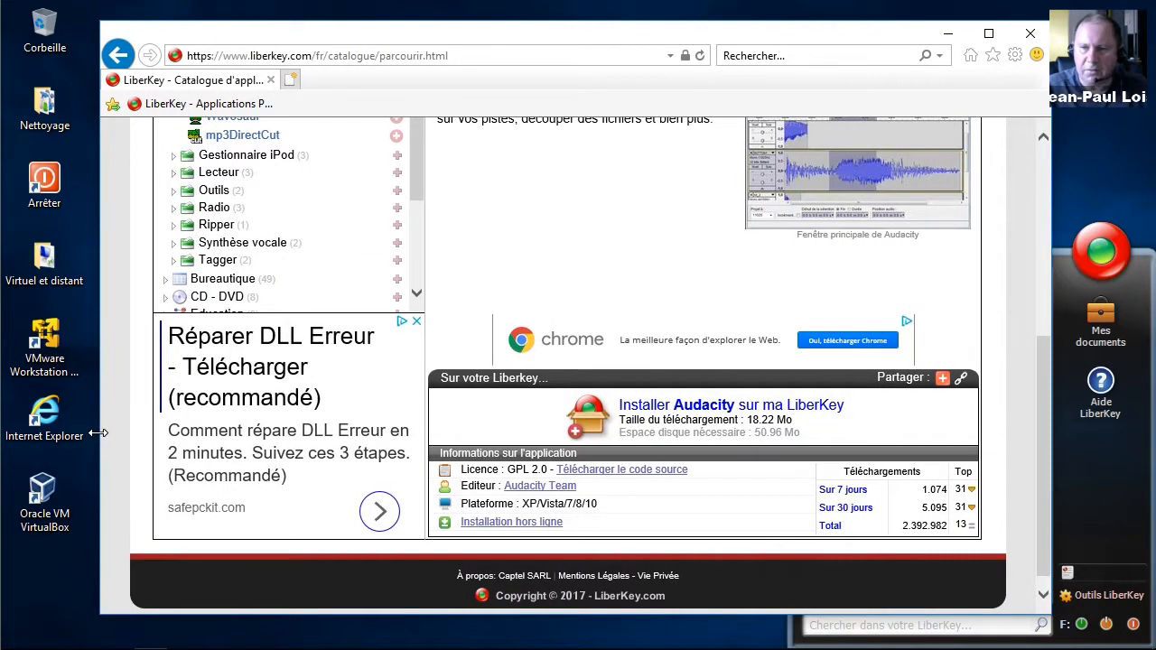
click(743, 408)
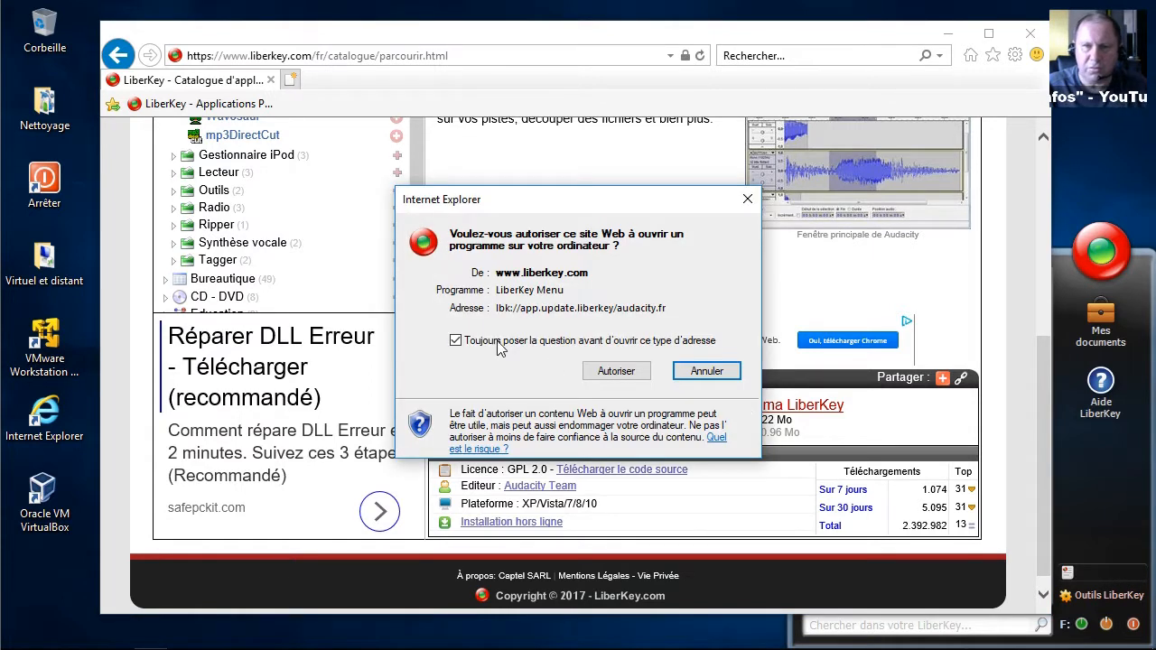
click(604, 372)
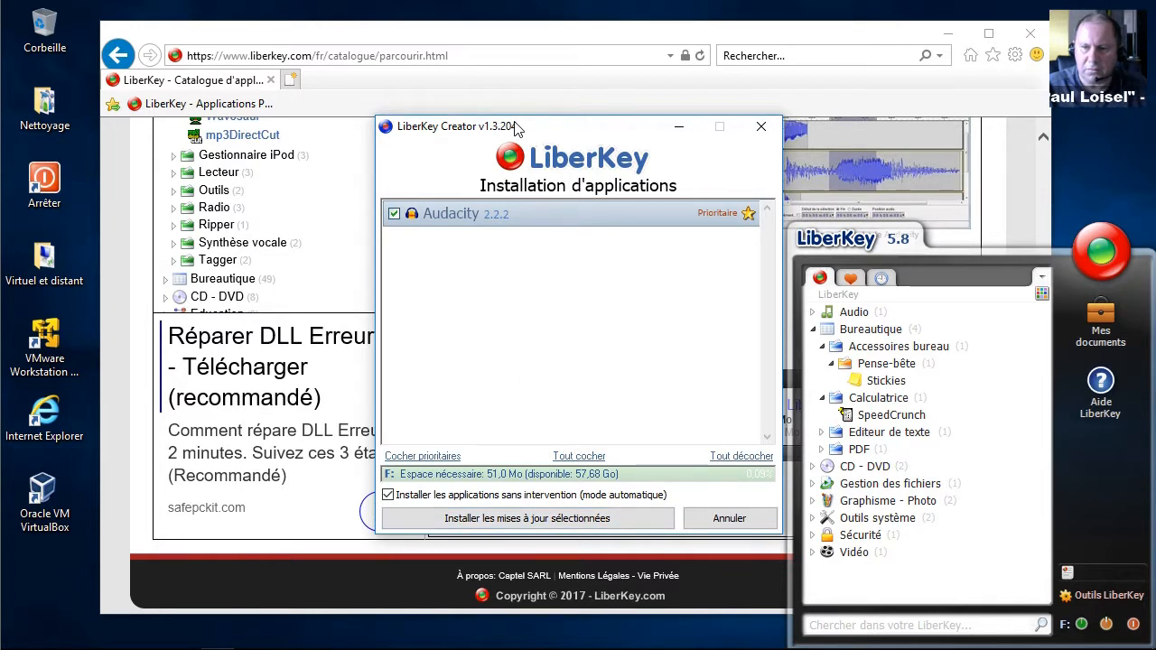
Step: Return to the web catalogue and expand the Suite bureautique group within the Bureautique category
click(360, 39)
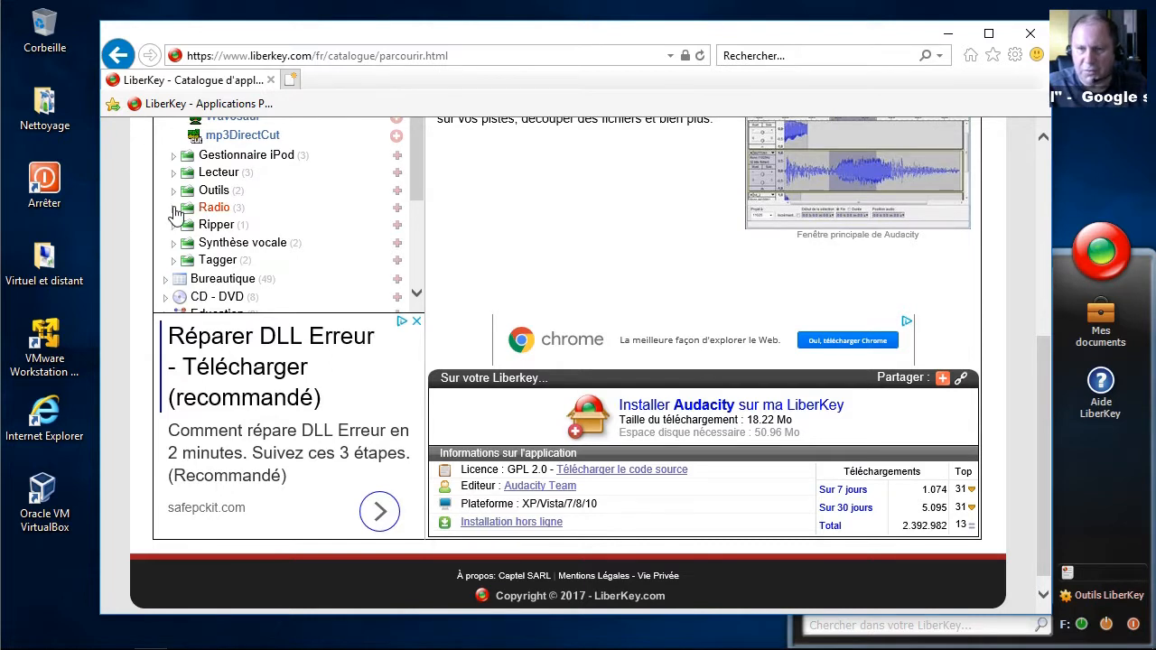
scroll(304, 239, down, 1)
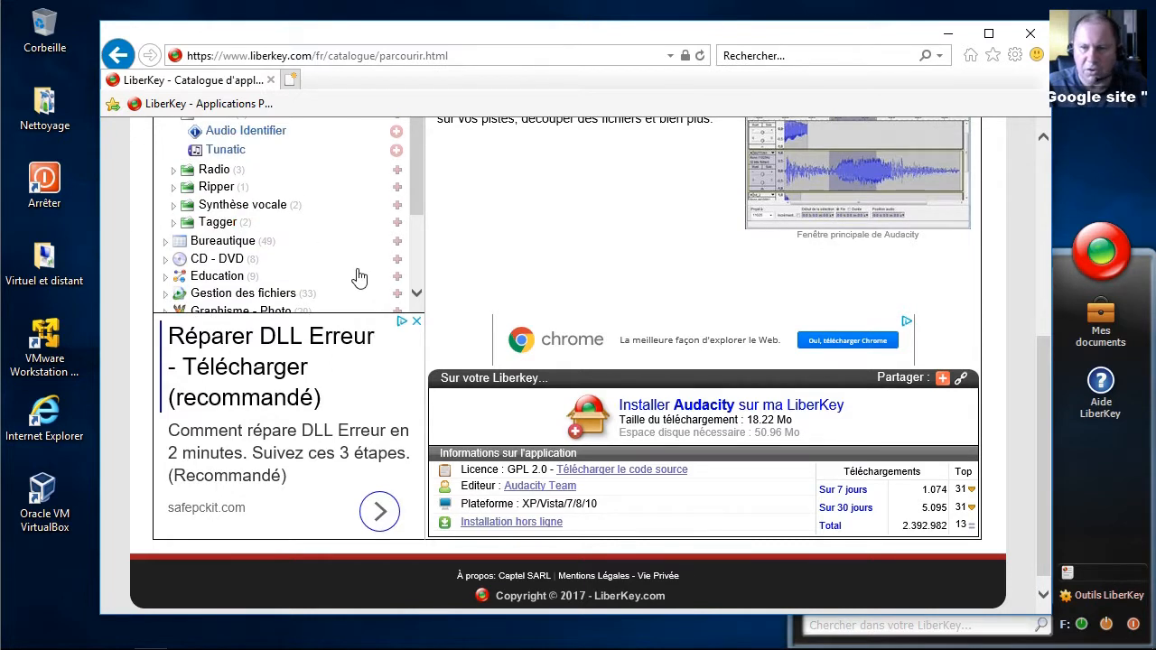
scroll(344, 237, down, 1)
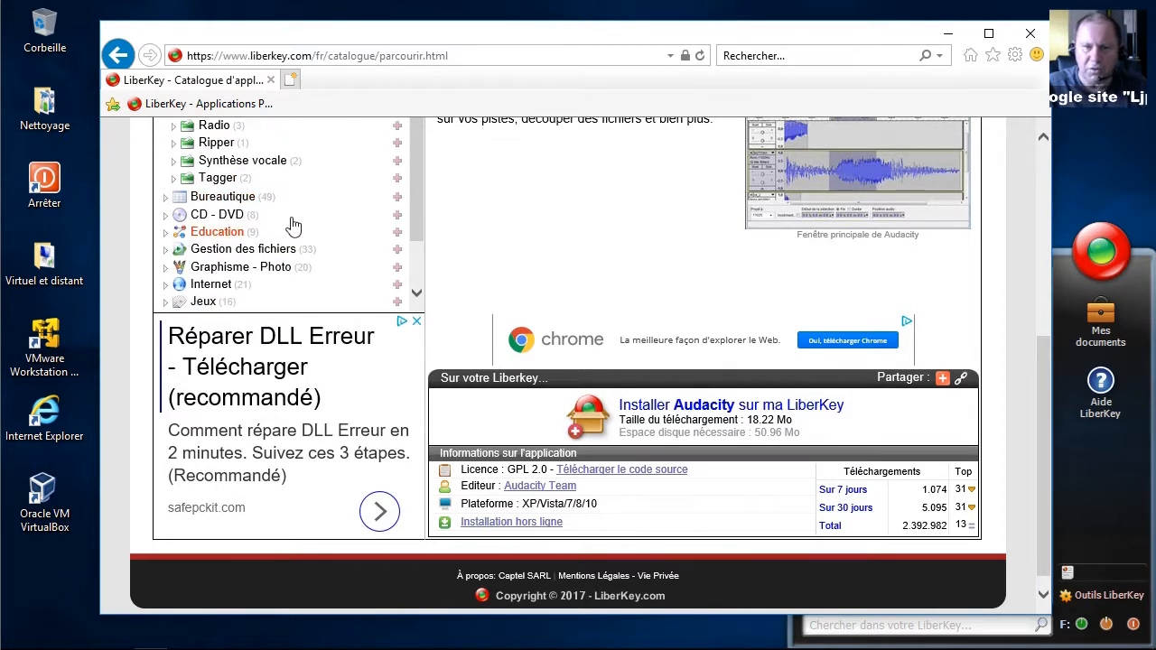
click(179, 199)
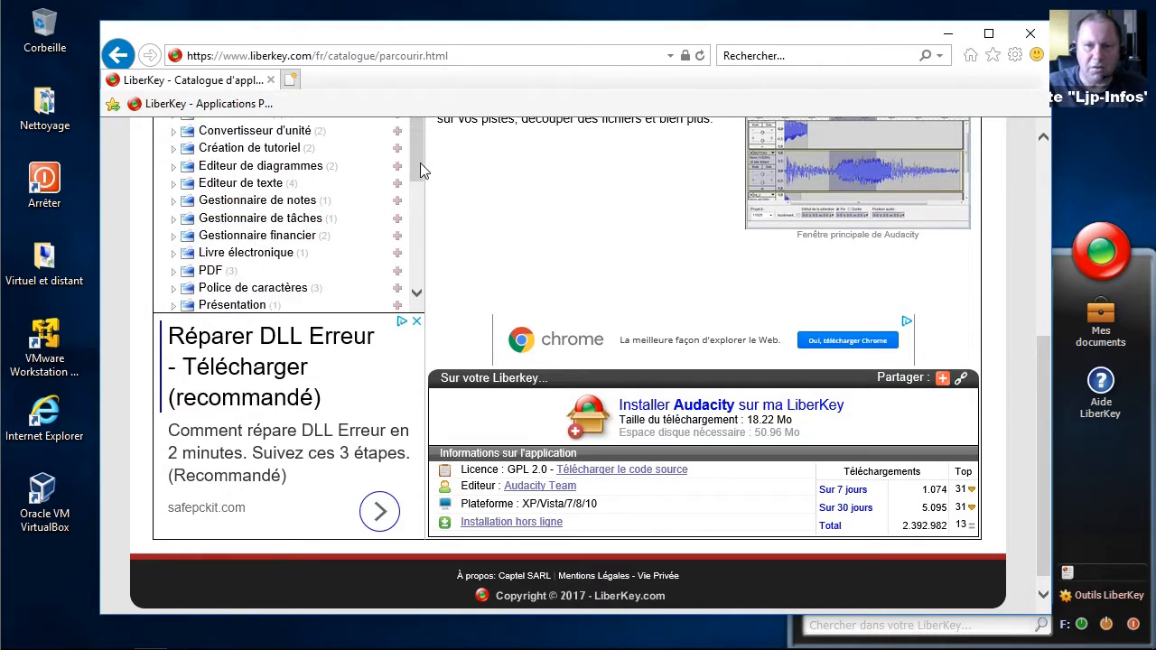
drag(420, 163, 418, 232)
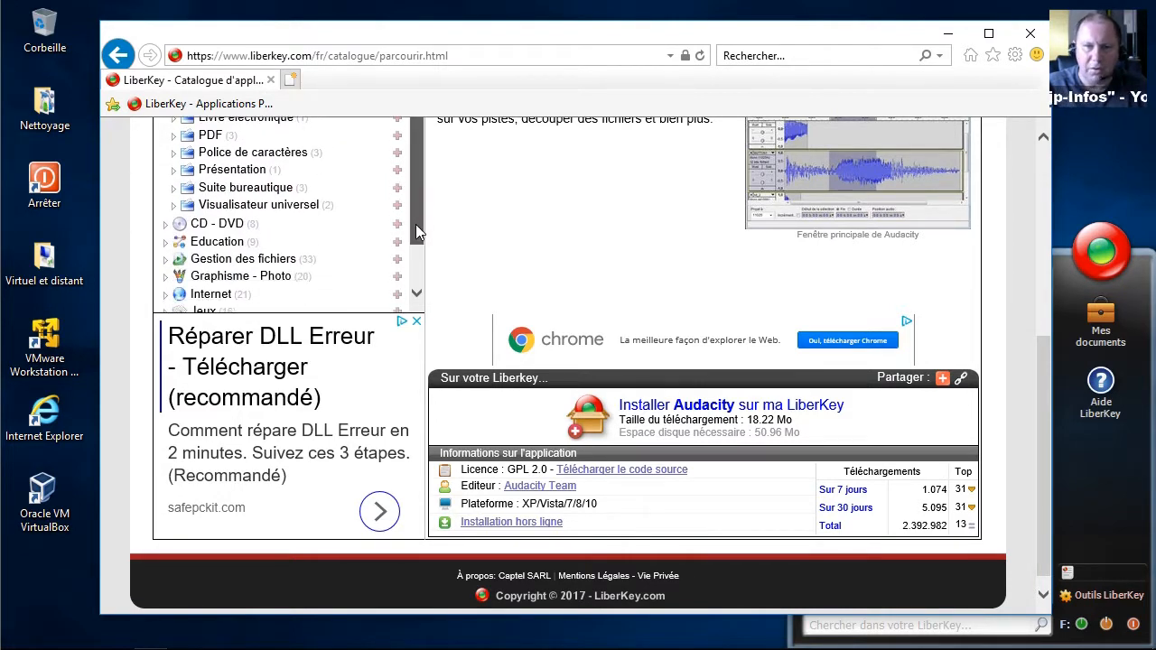
click(173, 190)
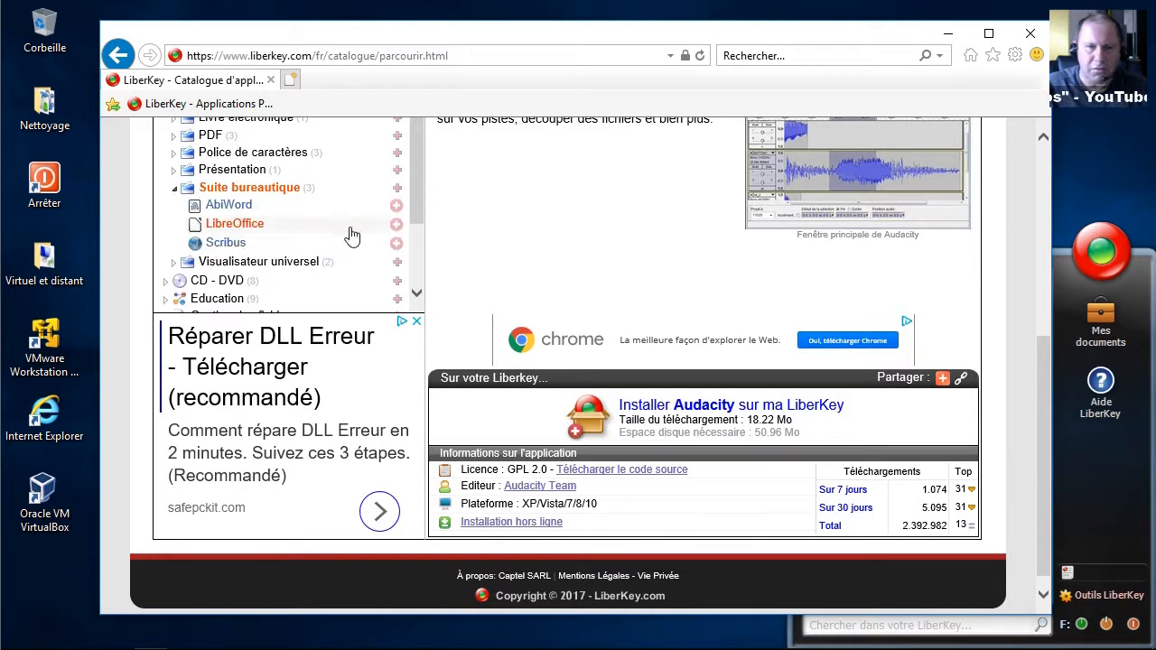
Step: Add LibreOffice to the LiberKey installation list from its catalogue page, allowing the site to open LiberKey Menu
click(238, 228)
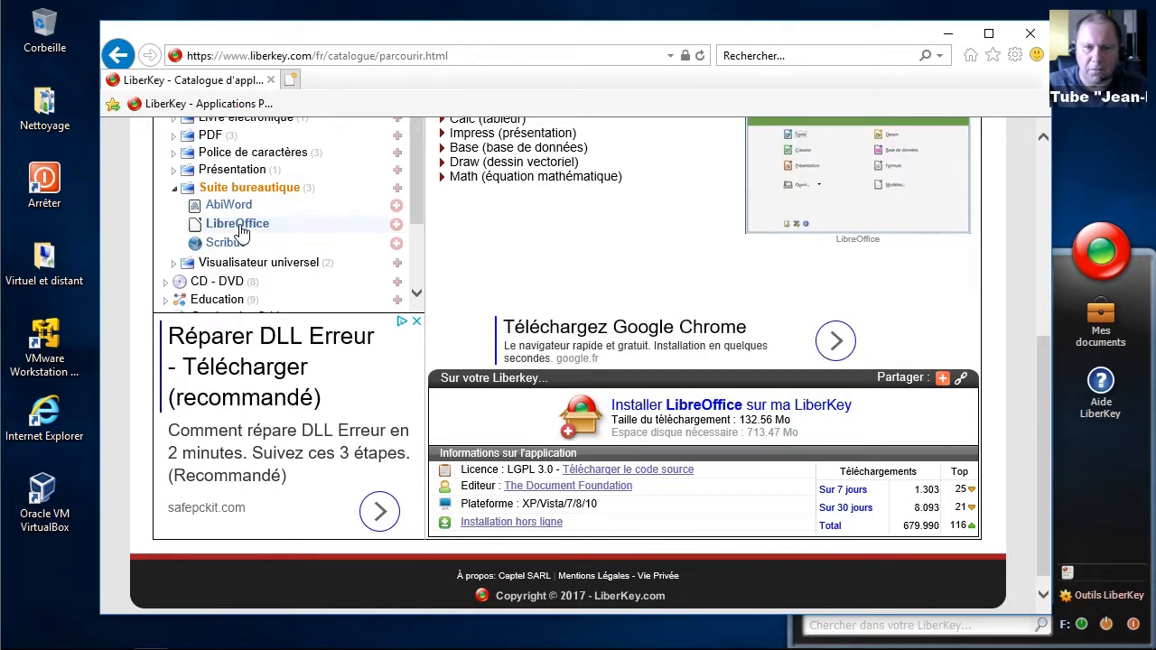
click(677, 408)
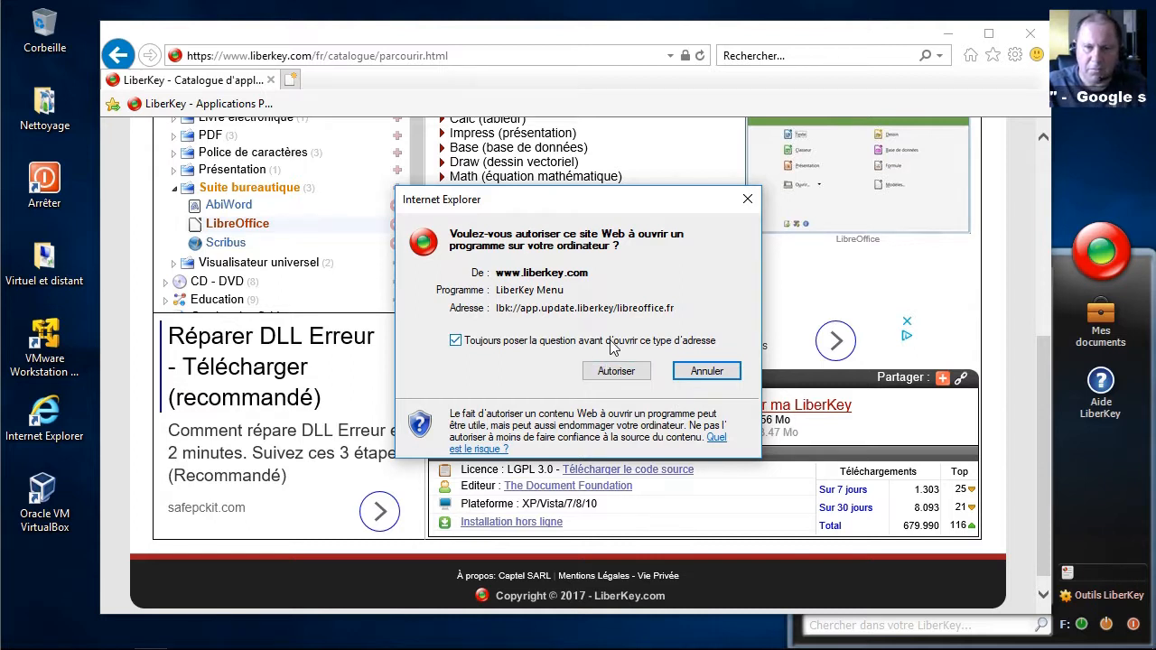
click(618, 370)
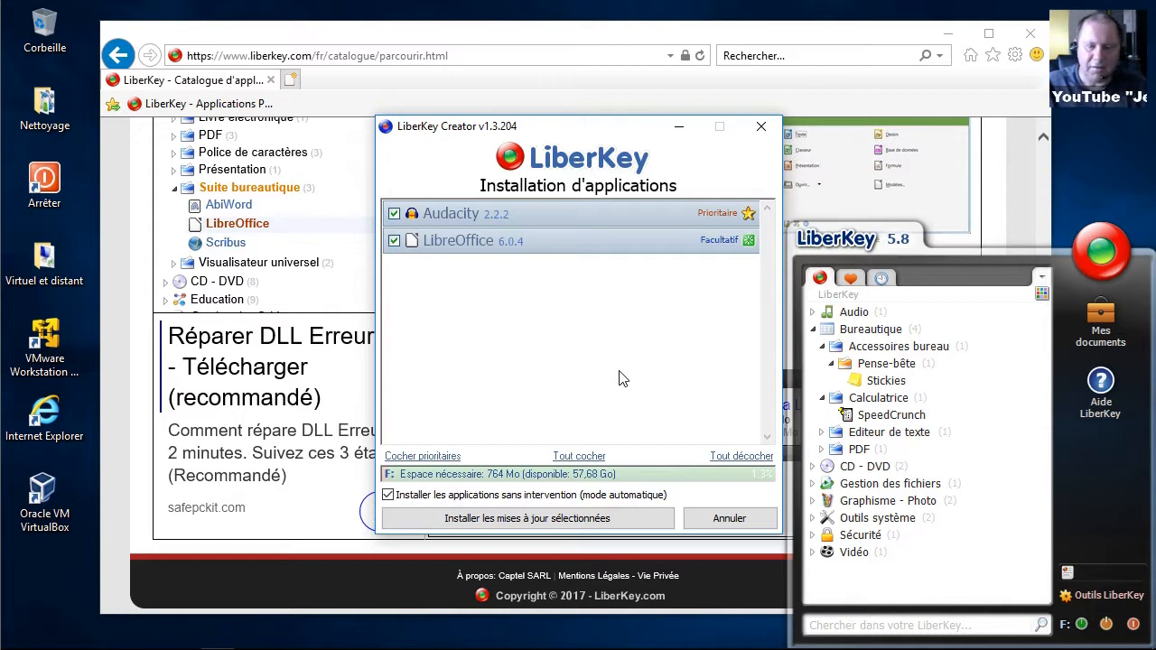
Step: Return to the web catalogue, expand the Gestion des fichiers category and look through its subcategories
click(167, 257)
scroll(172, 253, down, 2)
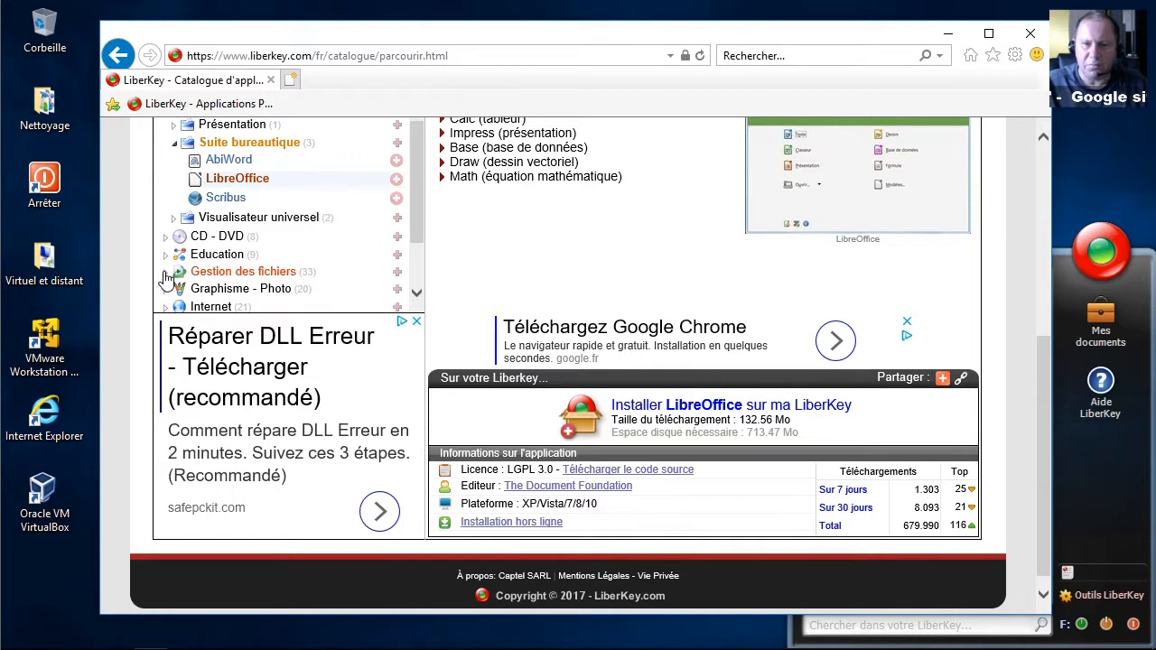
click(166, 272)
scroll(292, 297, down, 4)
scroll(359, 264, down, 1)
scroll(360, 266, down, 2)
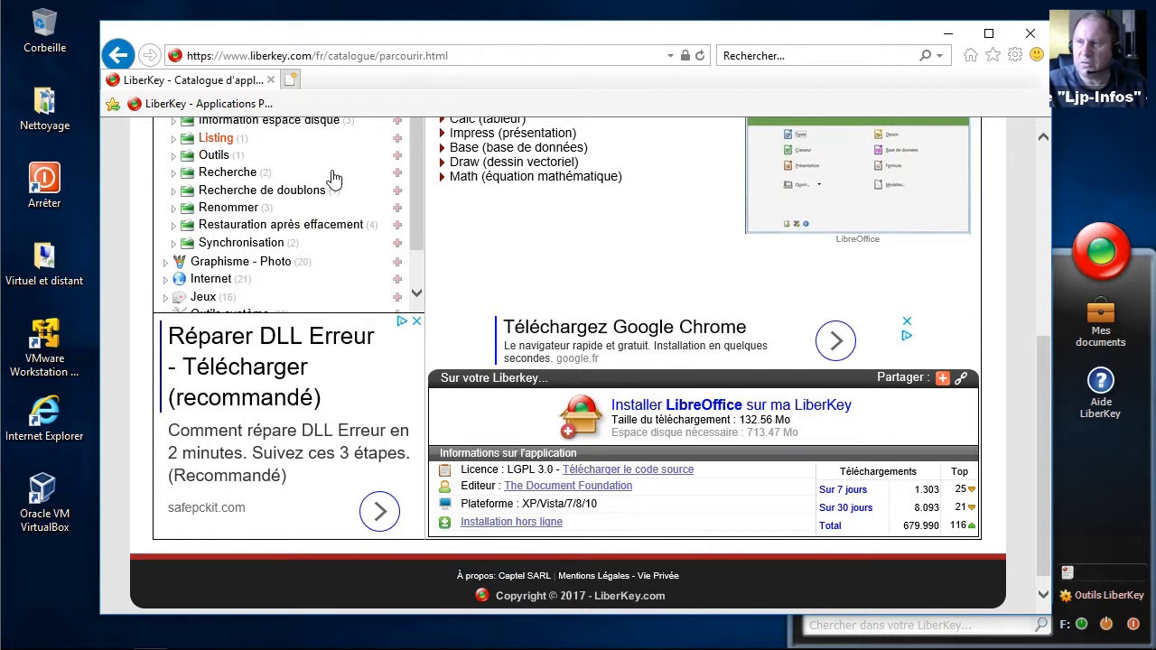
scroll(343, 233, down, 1)
scroll(343, 233, down, 2)
scroll(298, 237, down, 1)
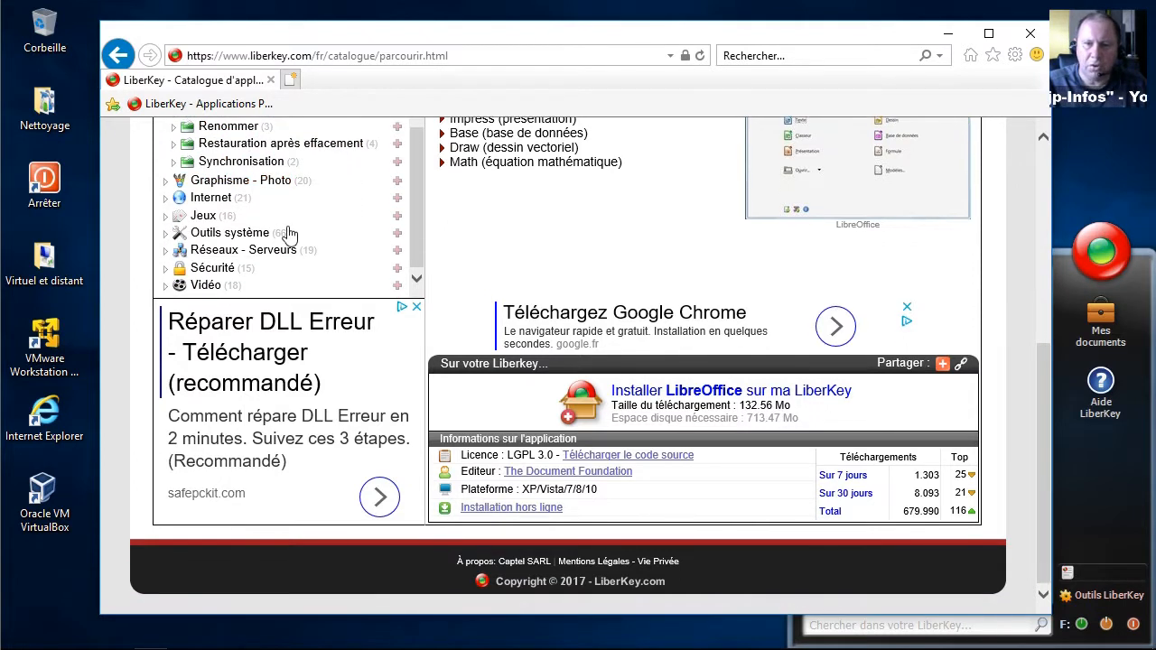
Step: Expand the Outils système category of the catalogue and look through its subcategories
click(169, 237)
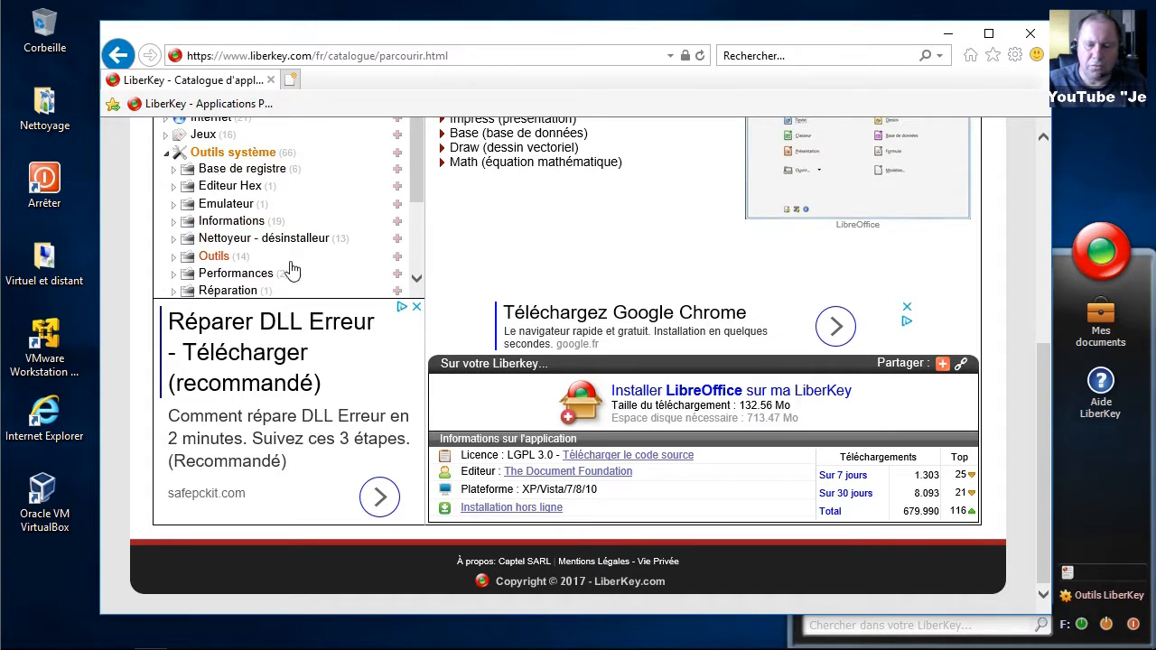
scroll(298, 268, down, 2)
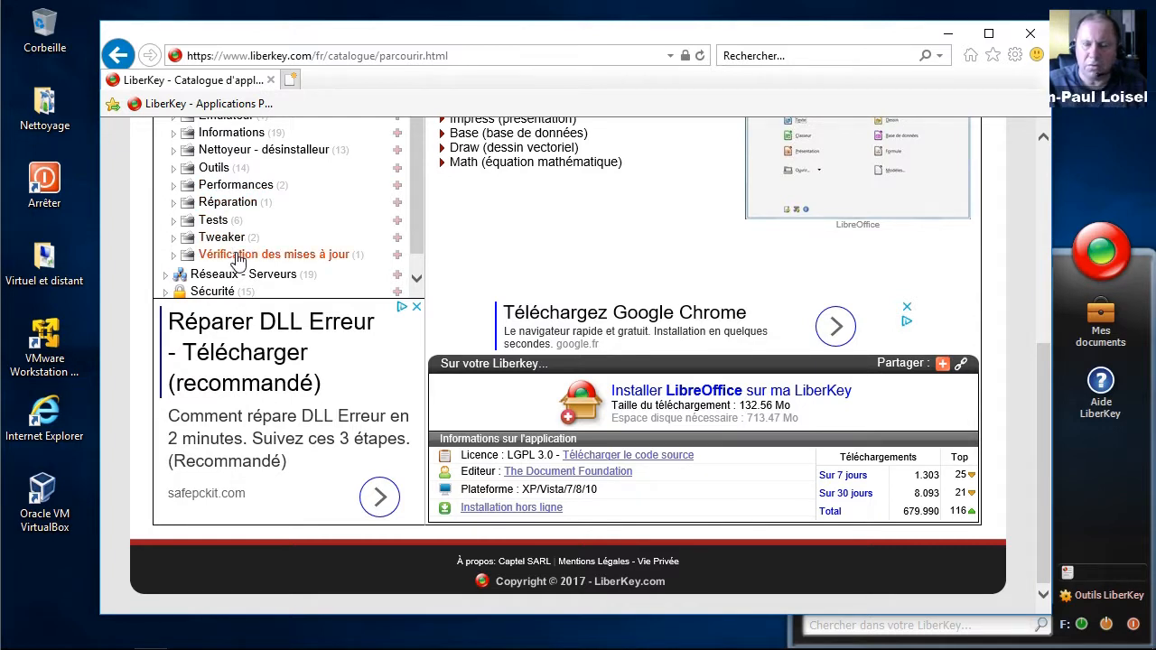
scroll(322, 242, down, 1)
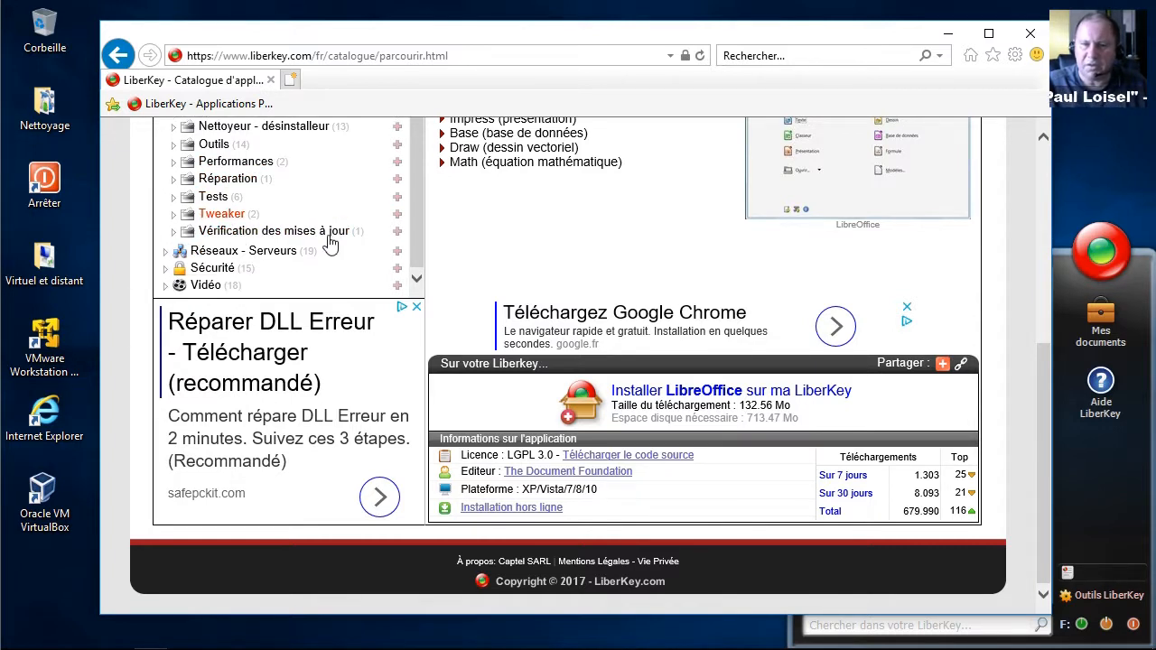
Step: Examine the applications offered under Analyse réseau, Client Telnet-SSH and Scanner in the Réseaux - Serveurs category
click(168, 259)
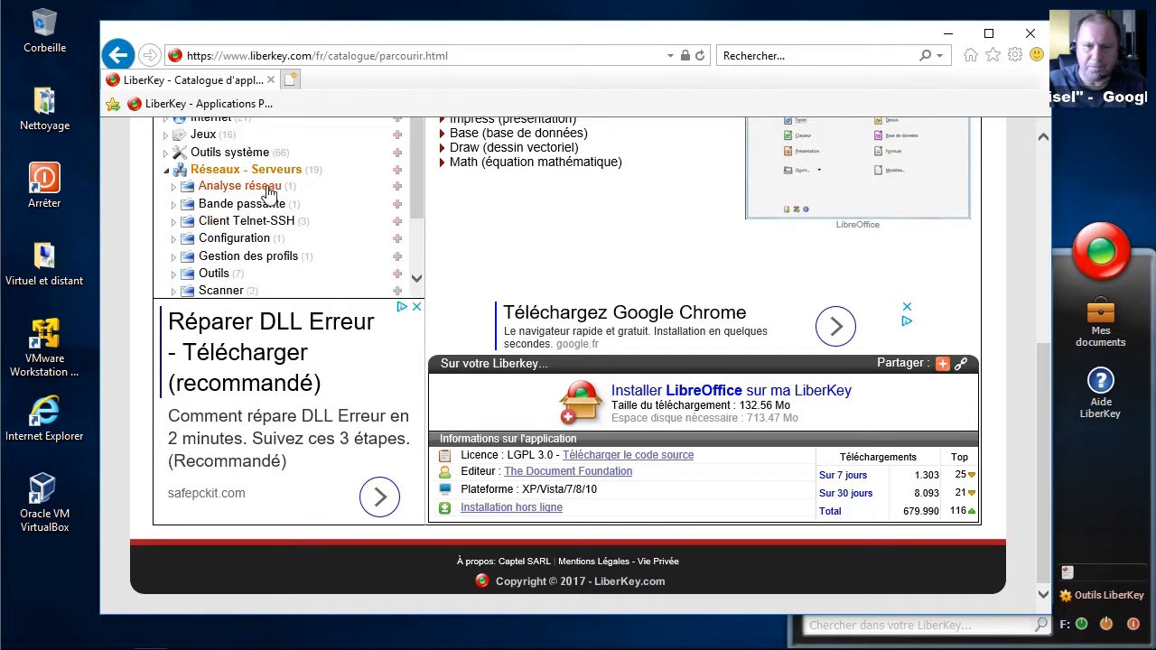
click(173, 187)
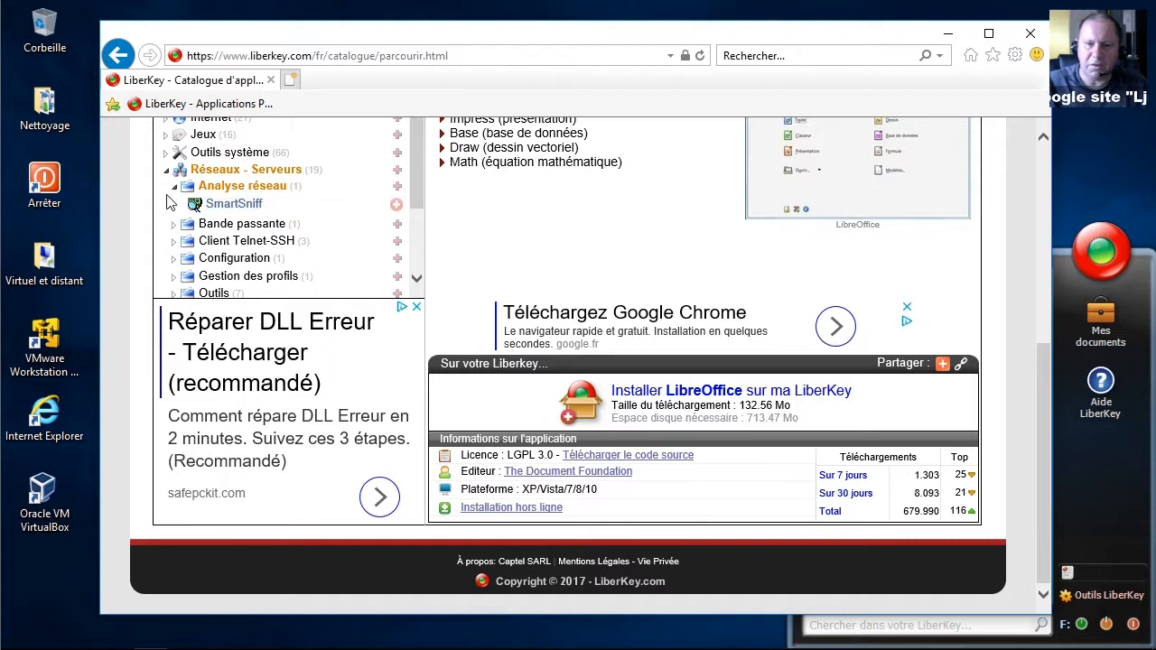
click(174, 187)
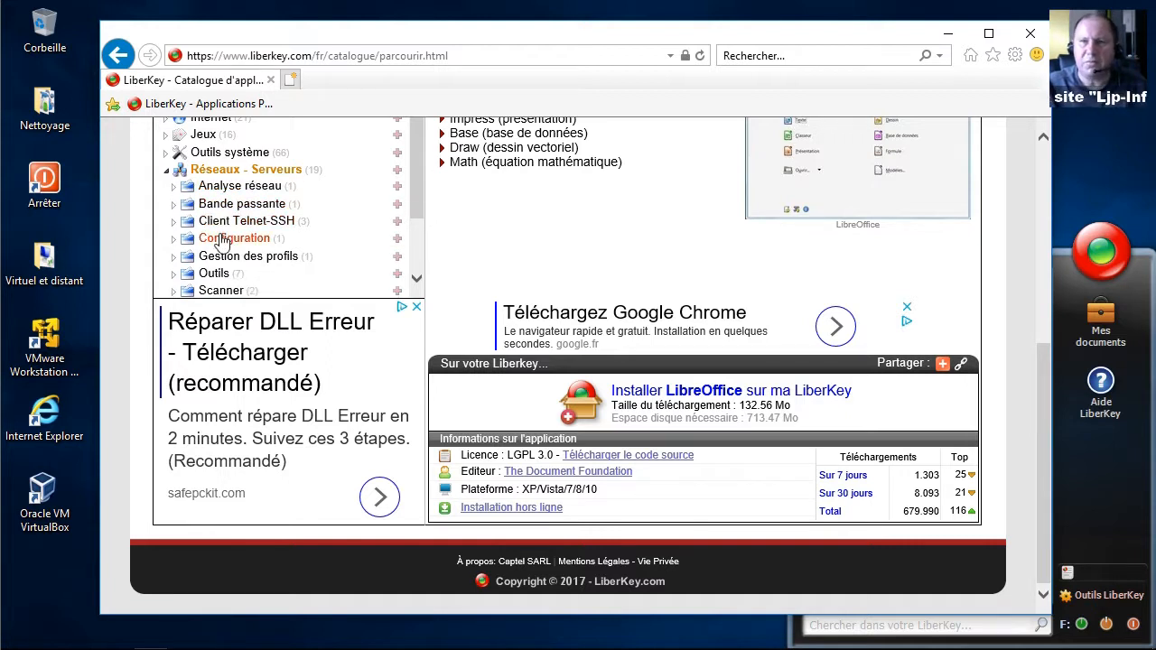
scroll(318, 228, down, 1)
click(174, 179)
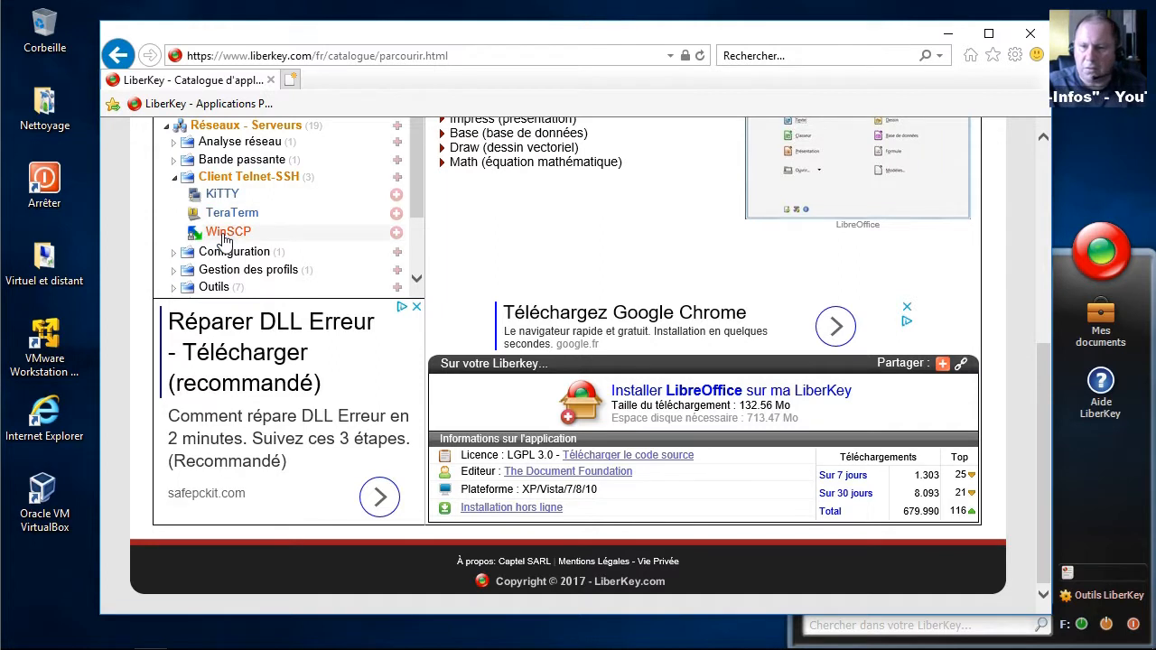
click(173, 179)
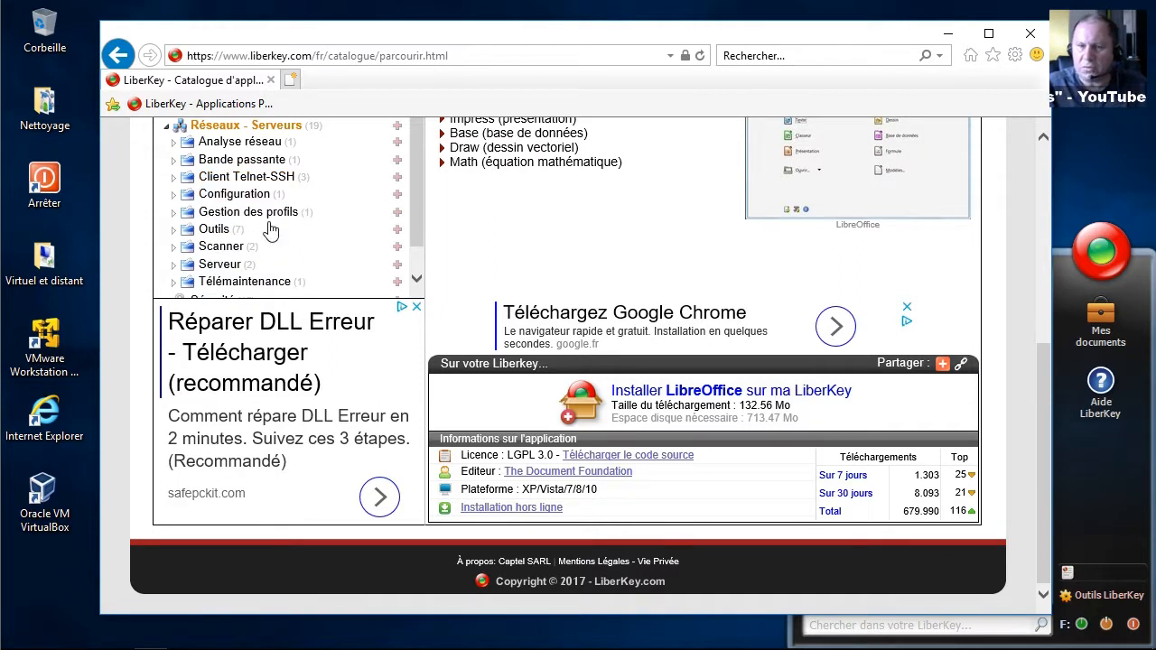
scroll(272, 229, down, 1)
click(173, 214)
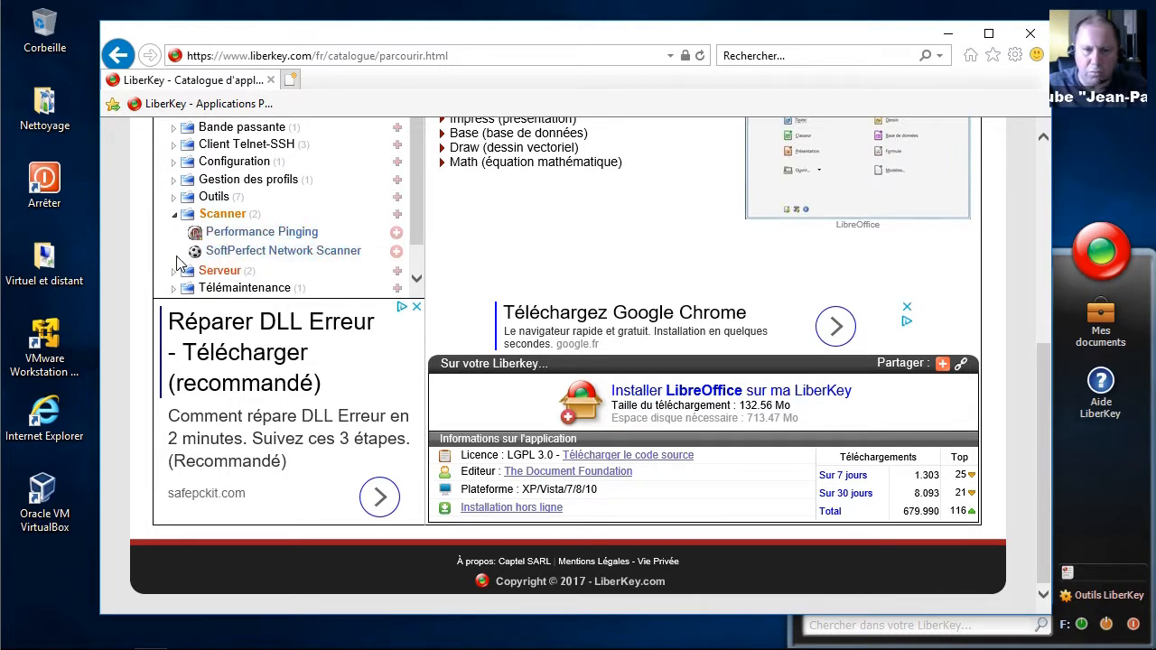
scroll(181, 263, down, 1)
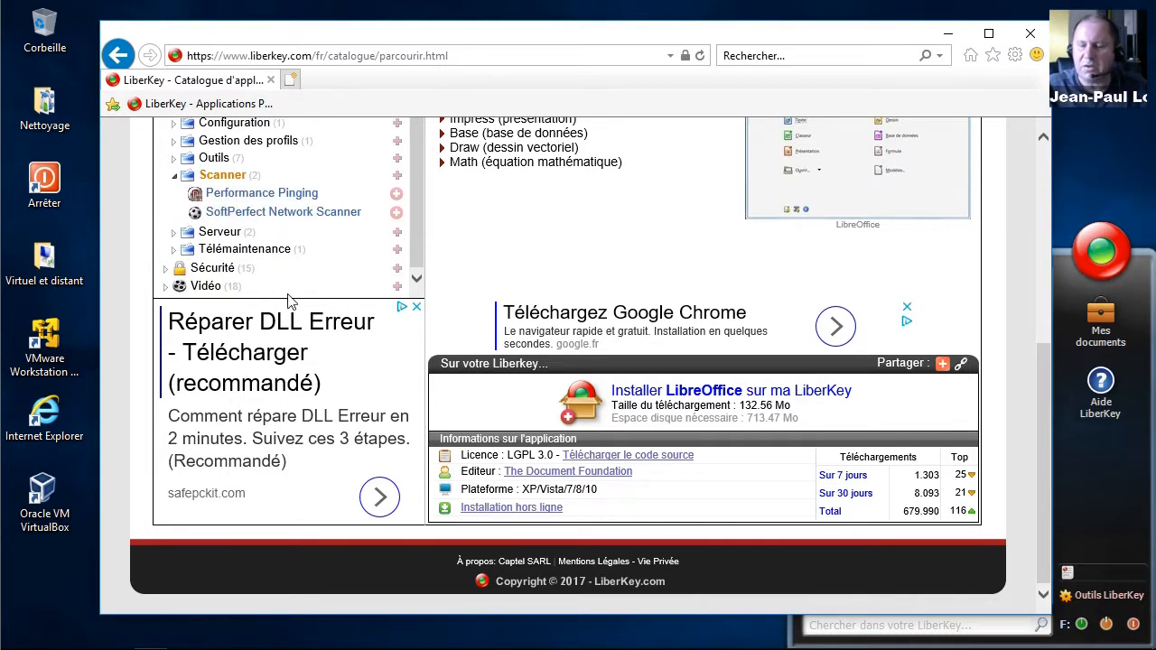
Step: Find VLC media player in the Lecteur group of the Vidéo category and add it to the LiberKey installation list
click(167, 287)
scroll(289, 239, down, 3)
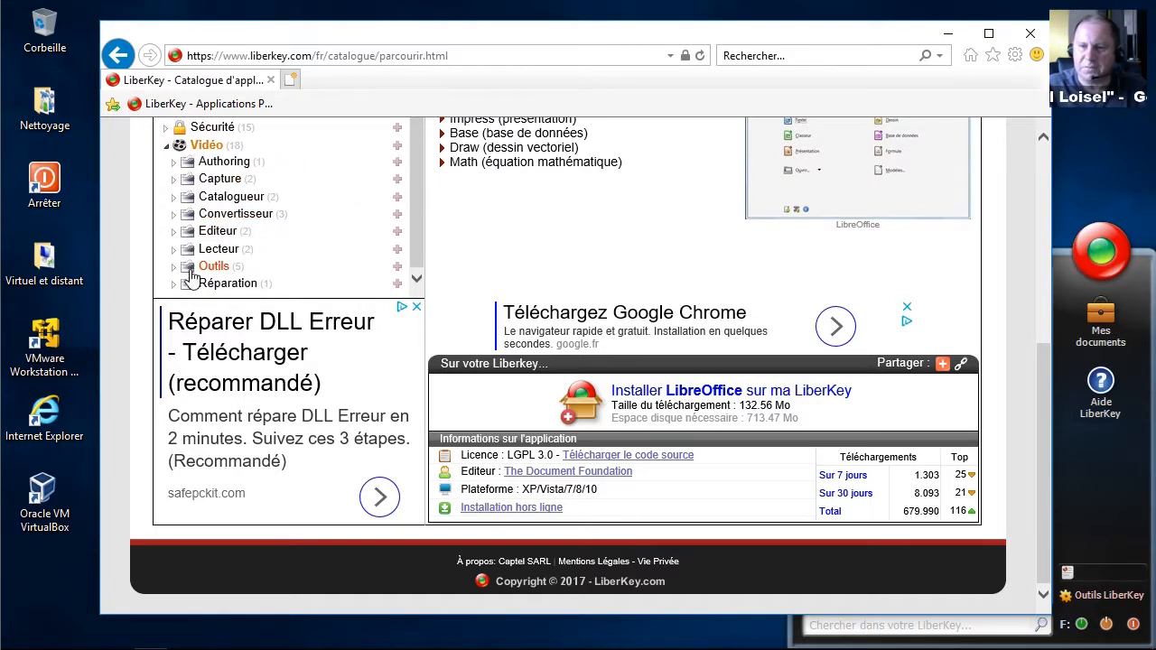
click(175, 251)
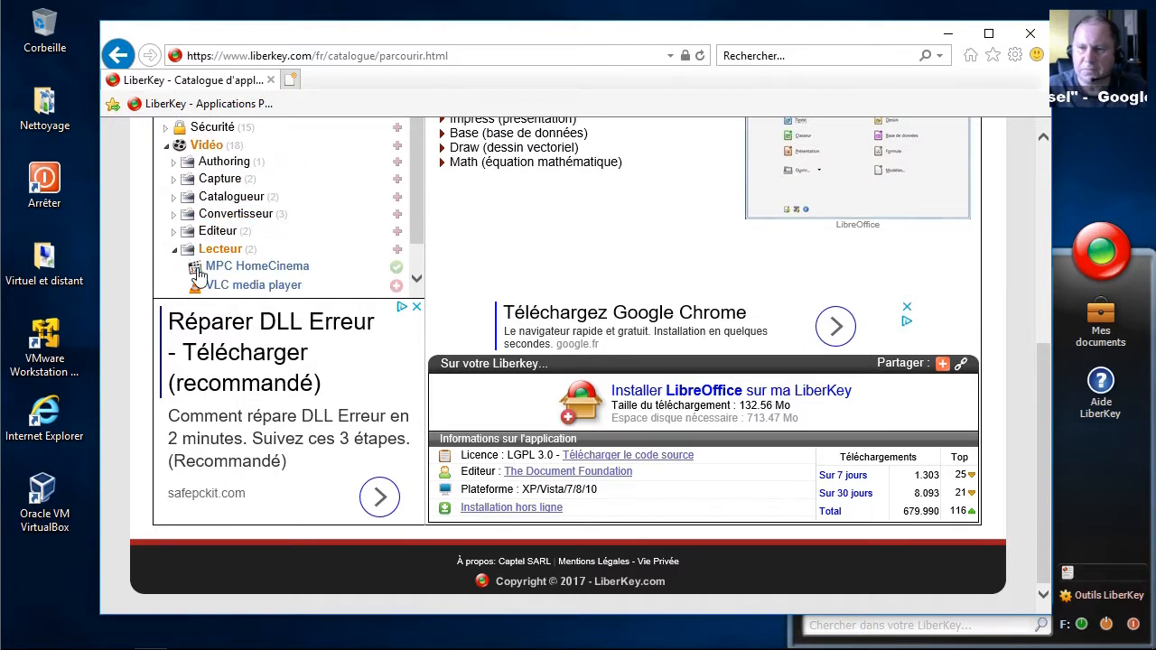
scroll(217, 248, down, 2)
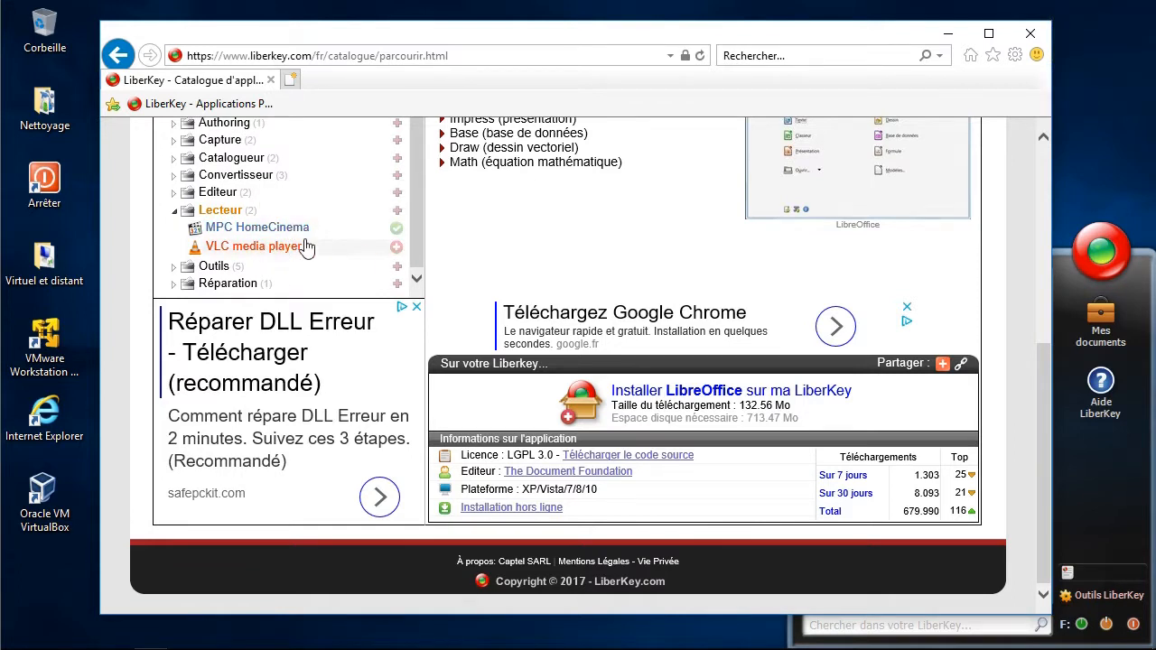
click(268, 255)
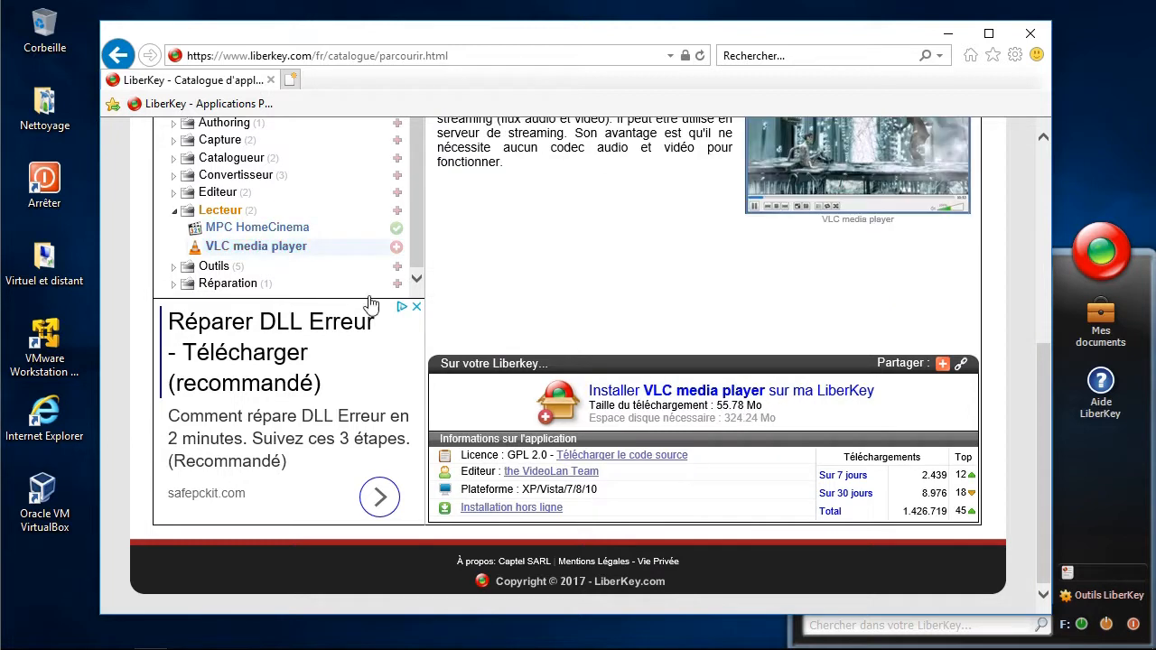
click(637, 323)
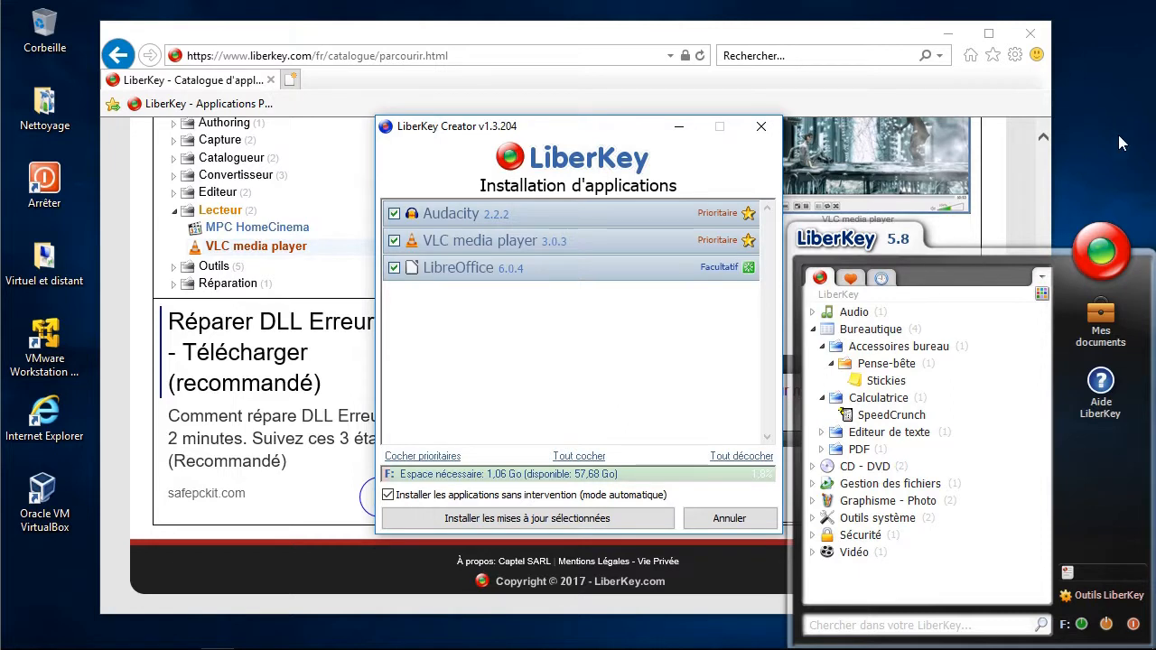
Step: Close the browser and try to install the checked Audacity, VLC media player and LibreOffice in automatic mode
click(1040, 36)
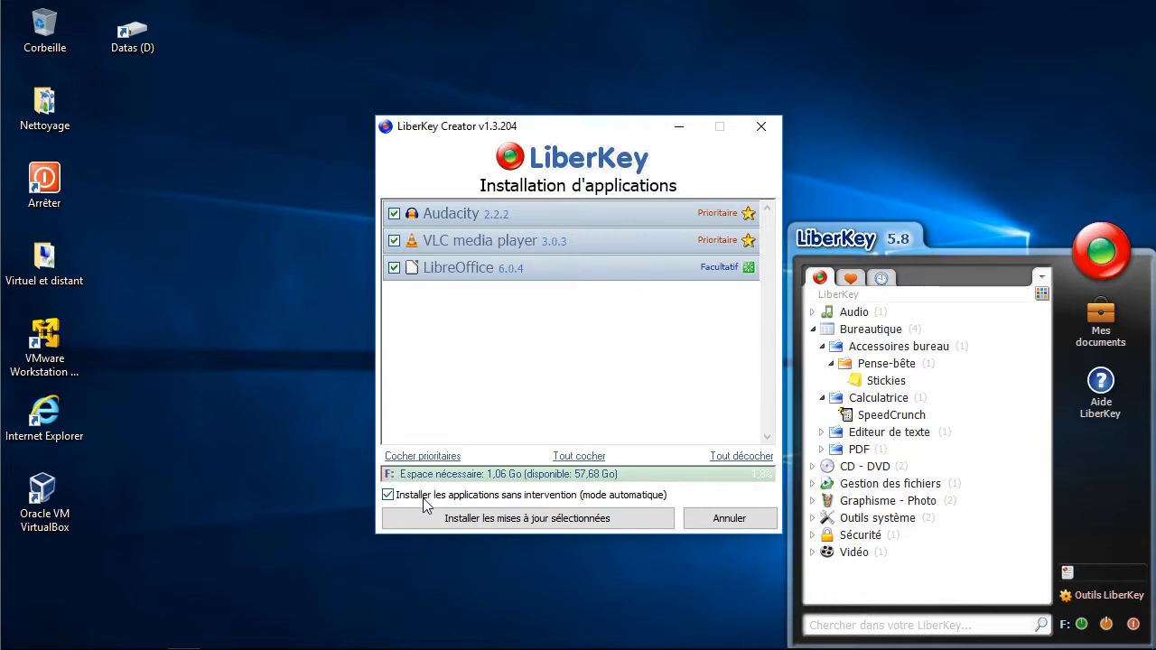
click(570, 520)
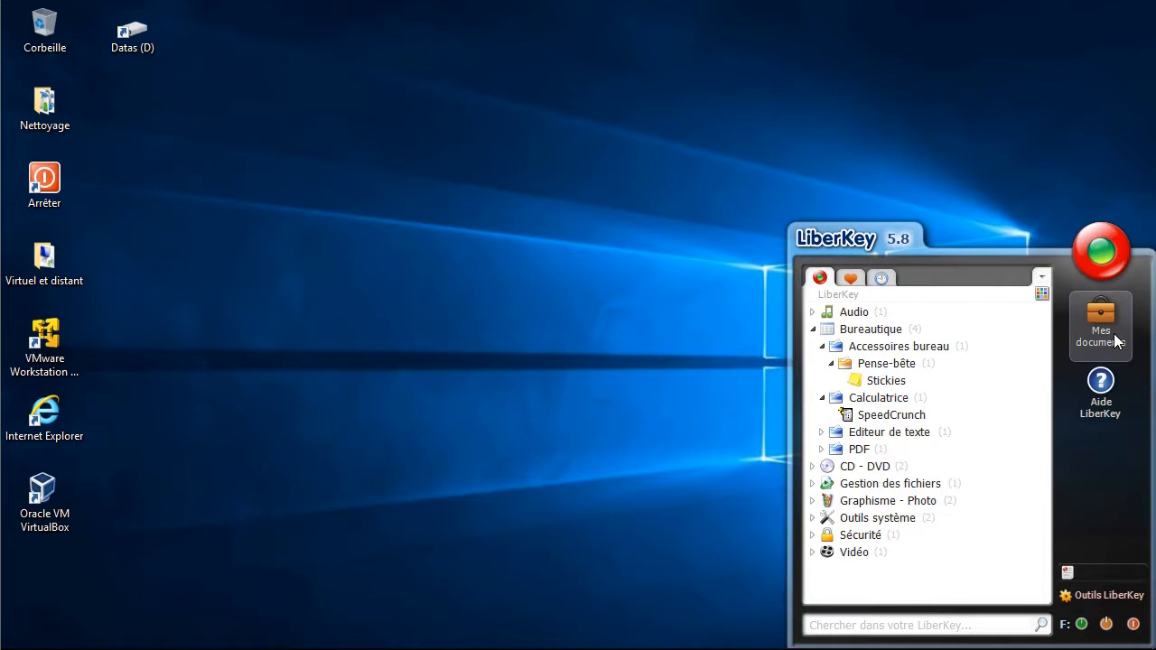
Step: View the contents of USB drive F: from the LiberKey menu and close the Explorer window
click(1082, 624)
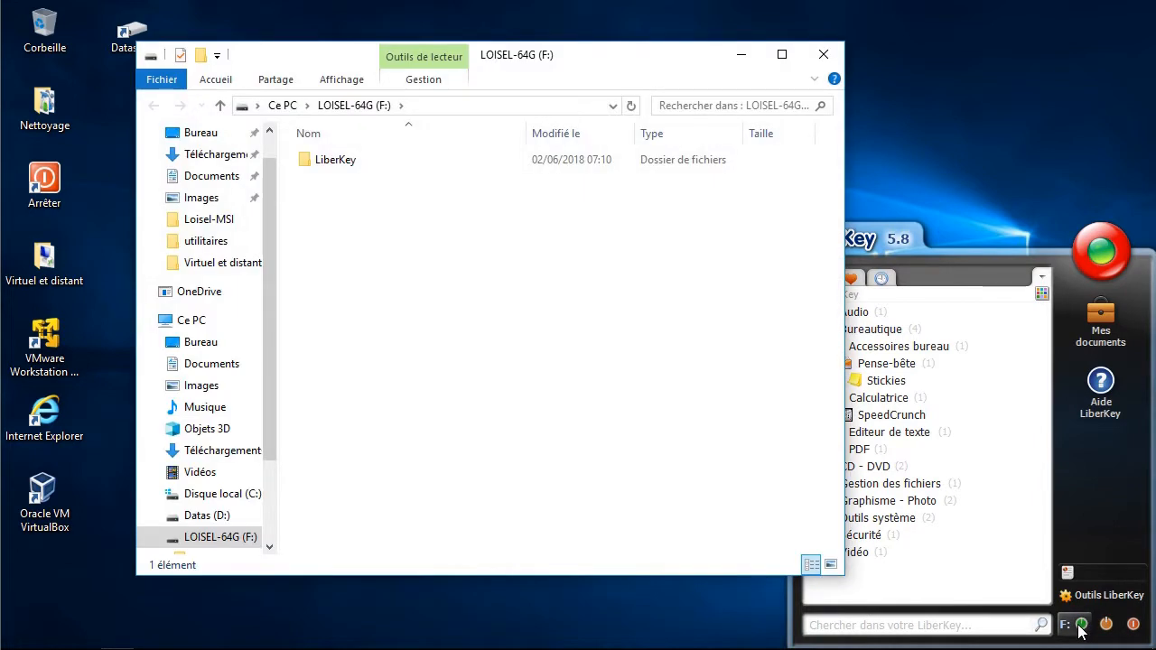
click(824, 55)
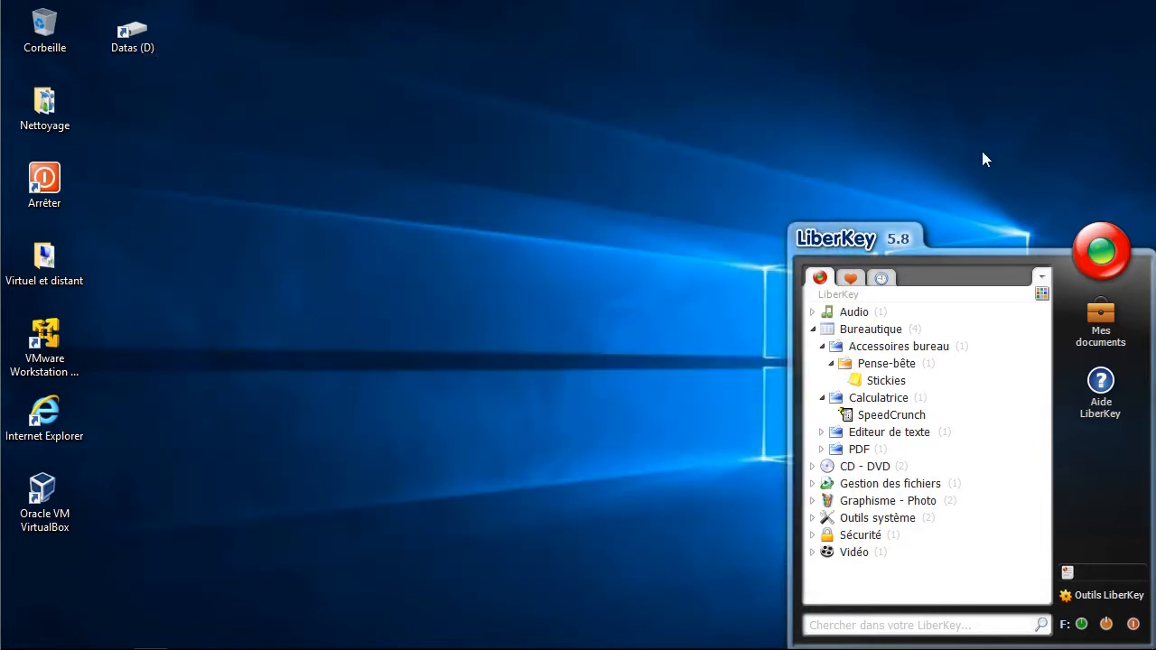
Step: Hide the LiberKey menu, restore it from the Windows notification area and select Stickies in its application tree
click(1108, 624)
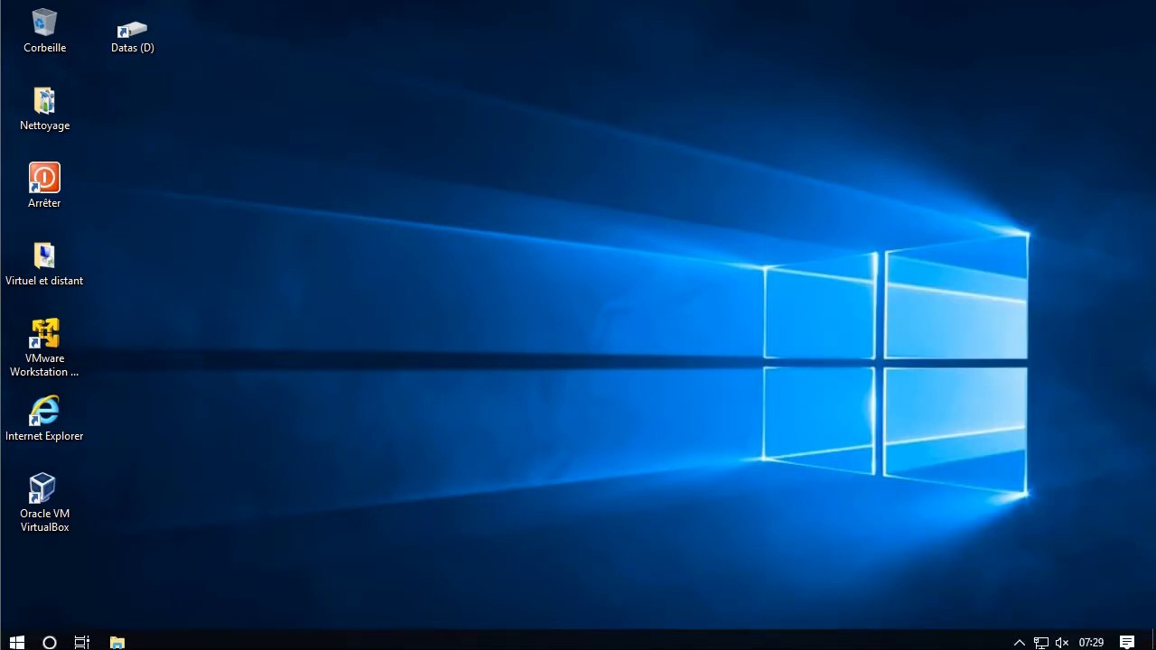
click(1020, 637)
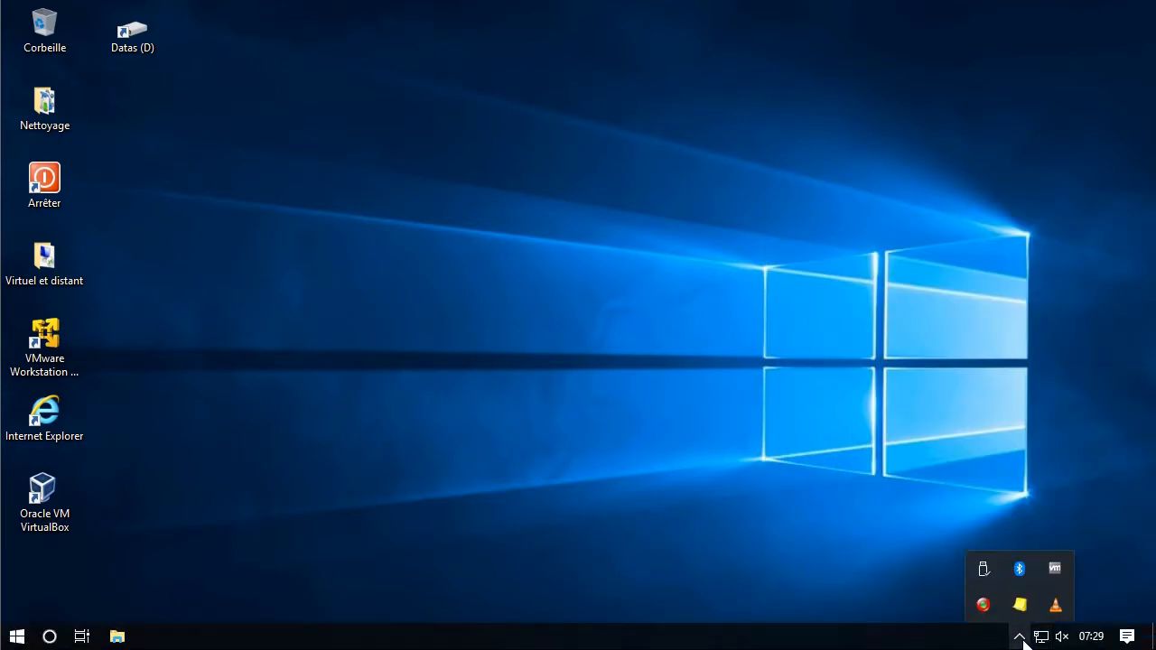
click(982, 606)
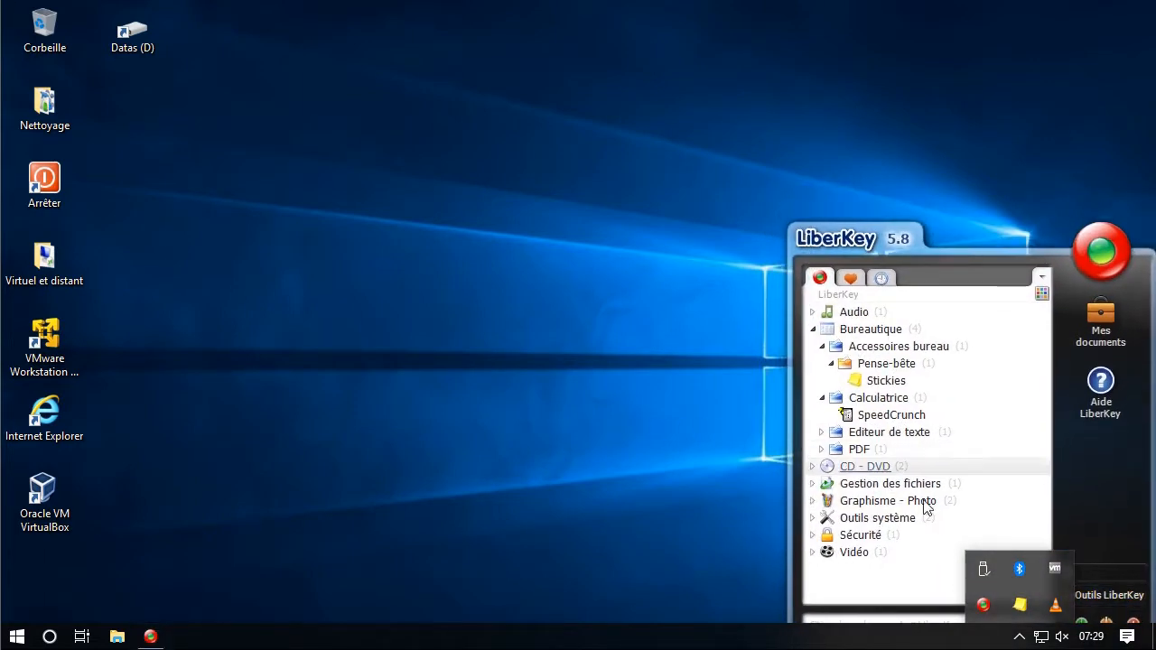
click(876, 580)
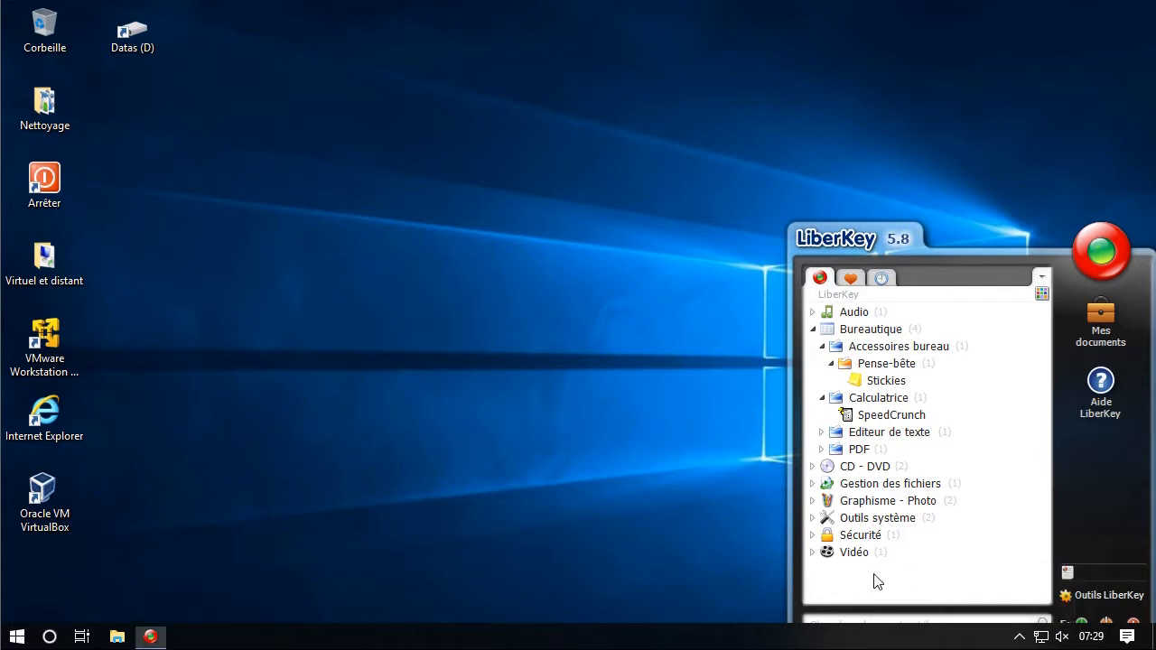
click(873, 381)
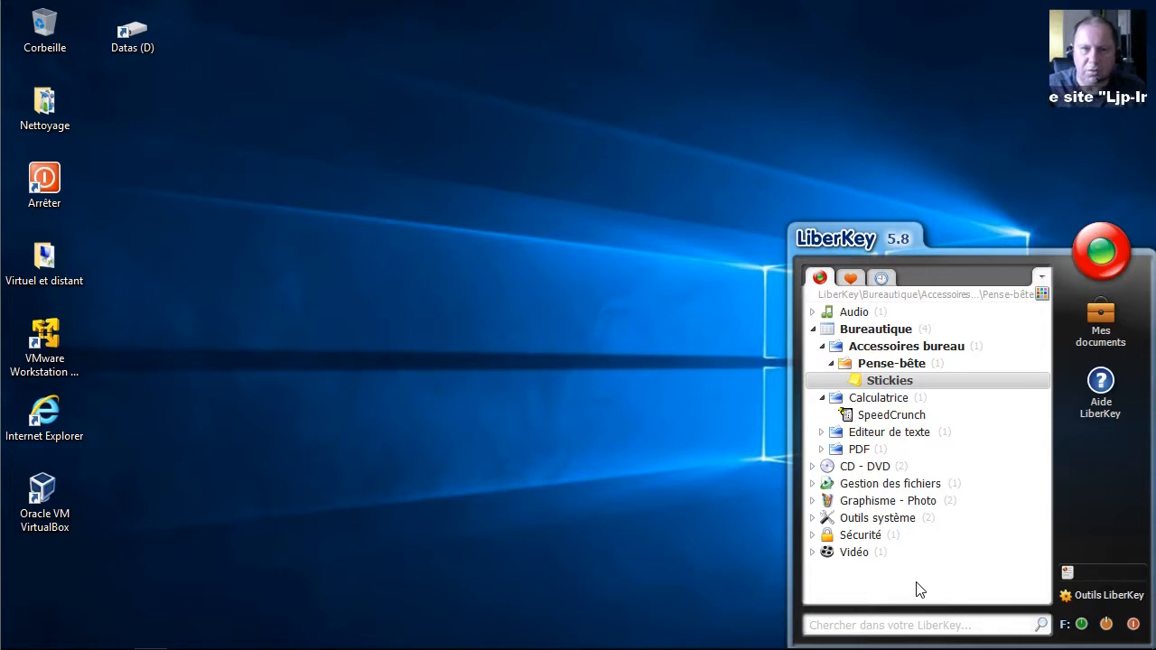
Step: Review the installed portable applications and the options for adding more in LiberKey's program add/remove manager, and close it
click(1091, 597)
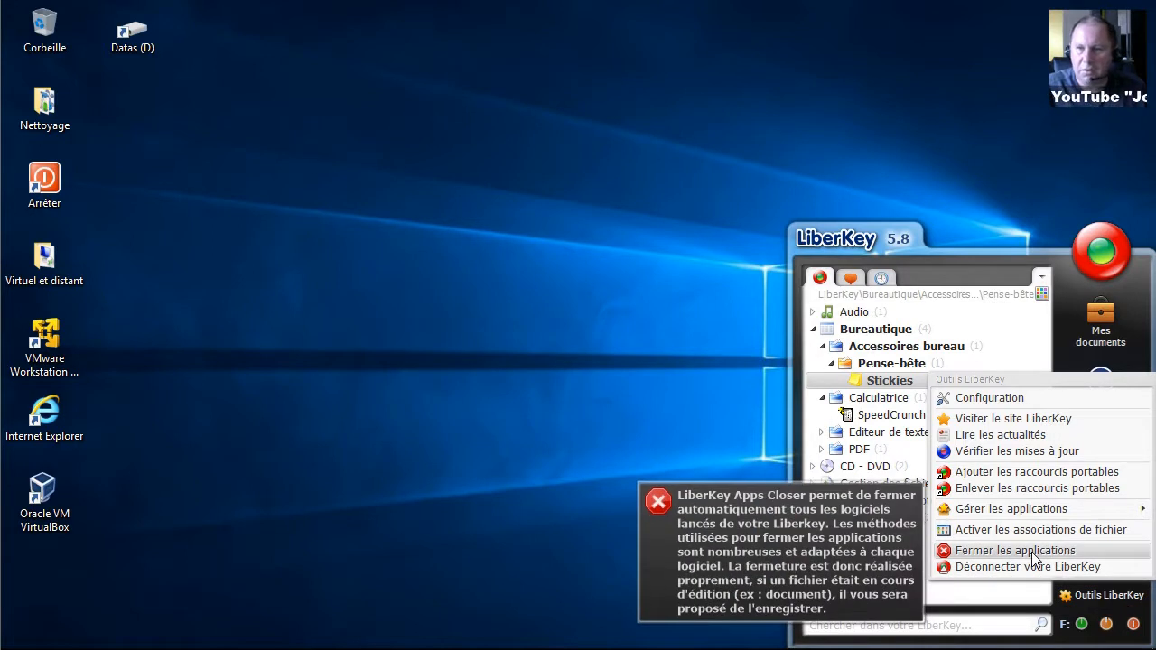
mouse_move(1025, 517)
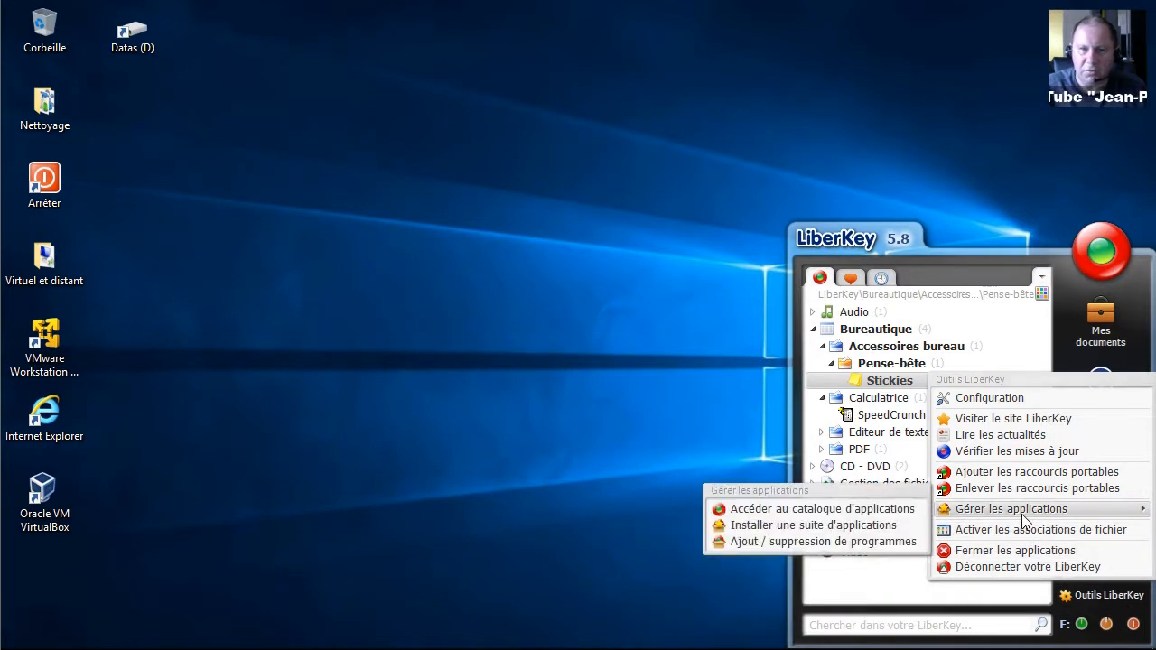
click(885, 546)
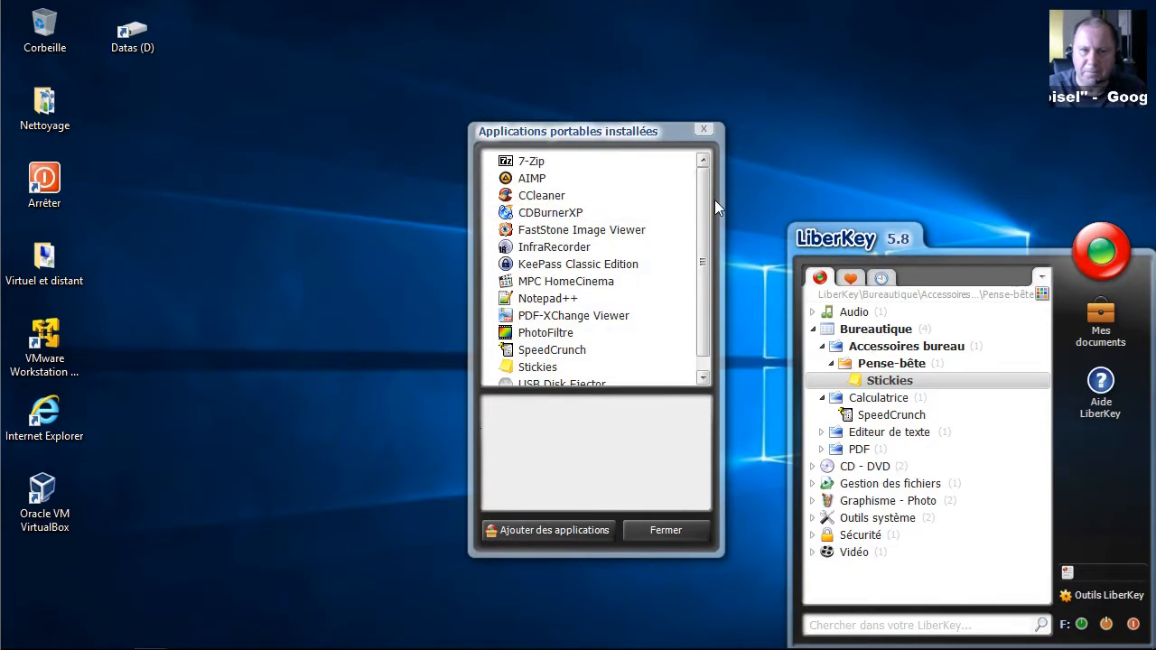
mouse_move(703, 211)
mouse_down()
mouse_move(706, 298)
mouse_move(709, 213)
mouse_up()
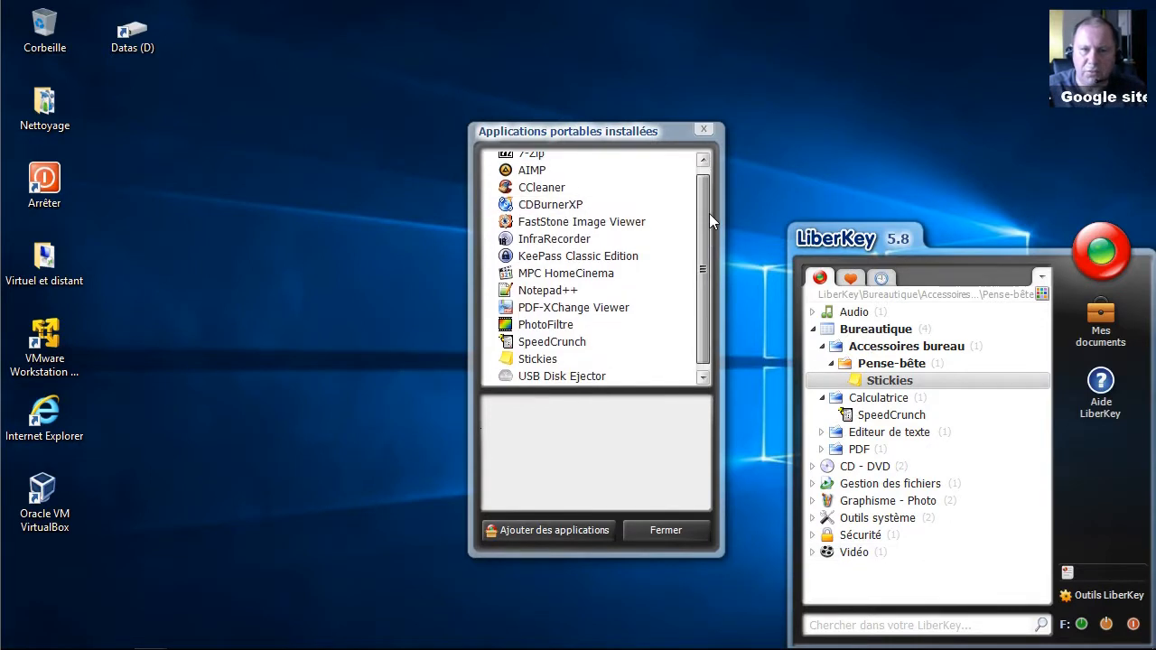
click(579, 533)
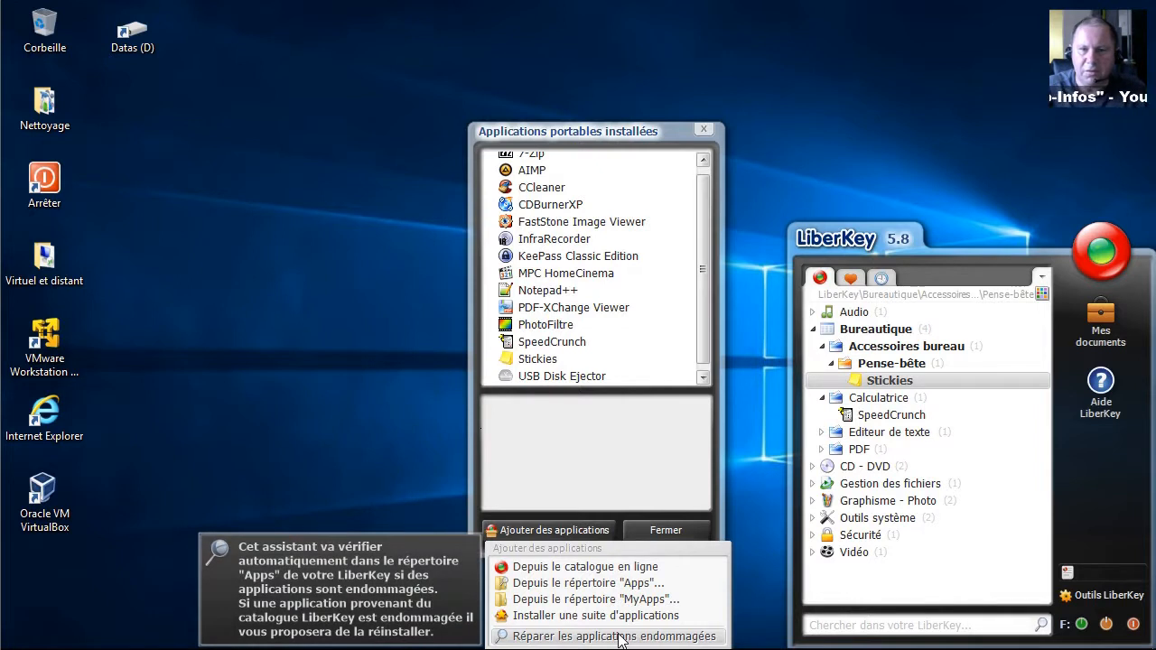
click(769, 395)
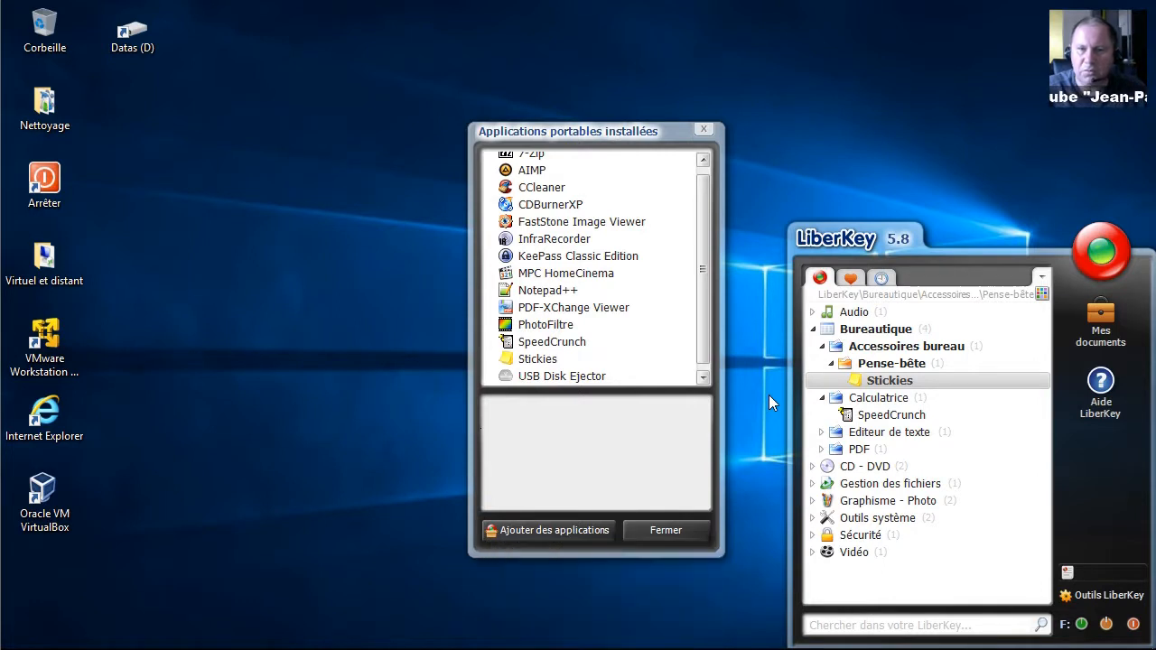
click(706, 129)
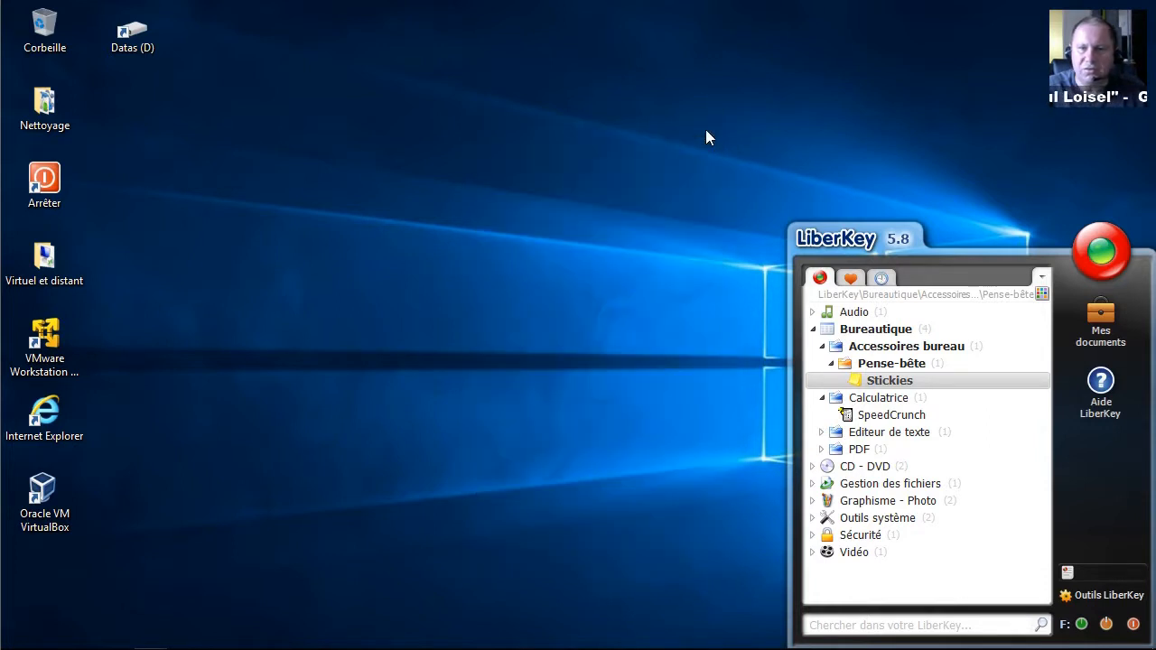
Step: Collapse the Pense-bête, Accessoires bureau and Calculatrice branches in the LiberKey application tree
click(831, 363)
click(822, 347)
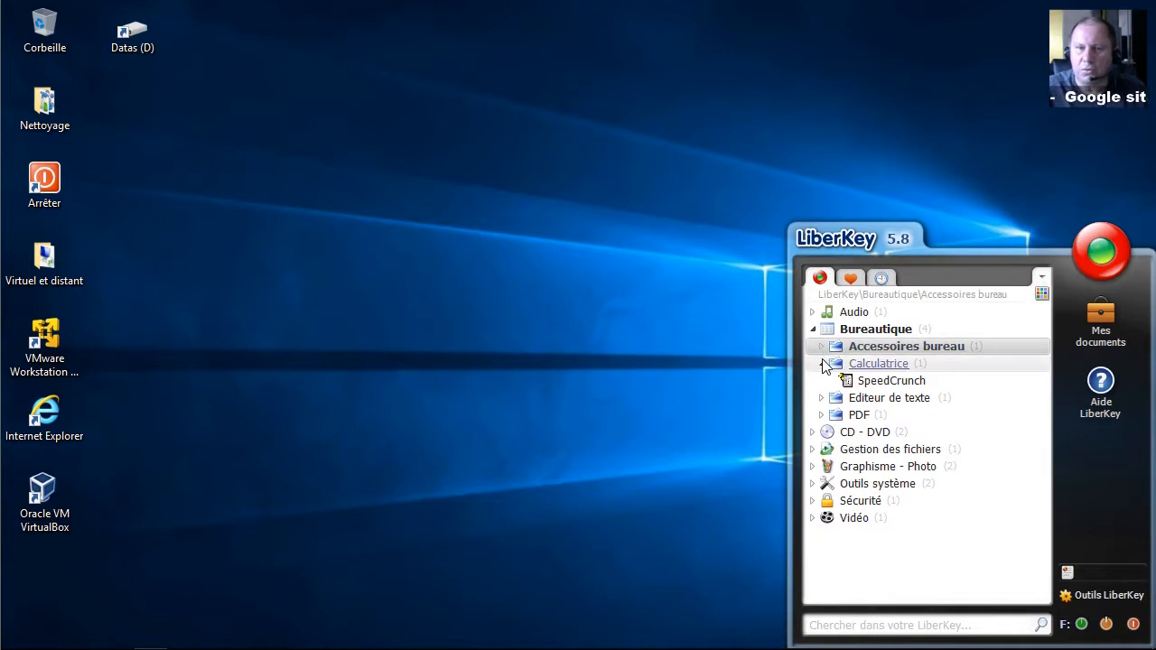
click(822, 363)
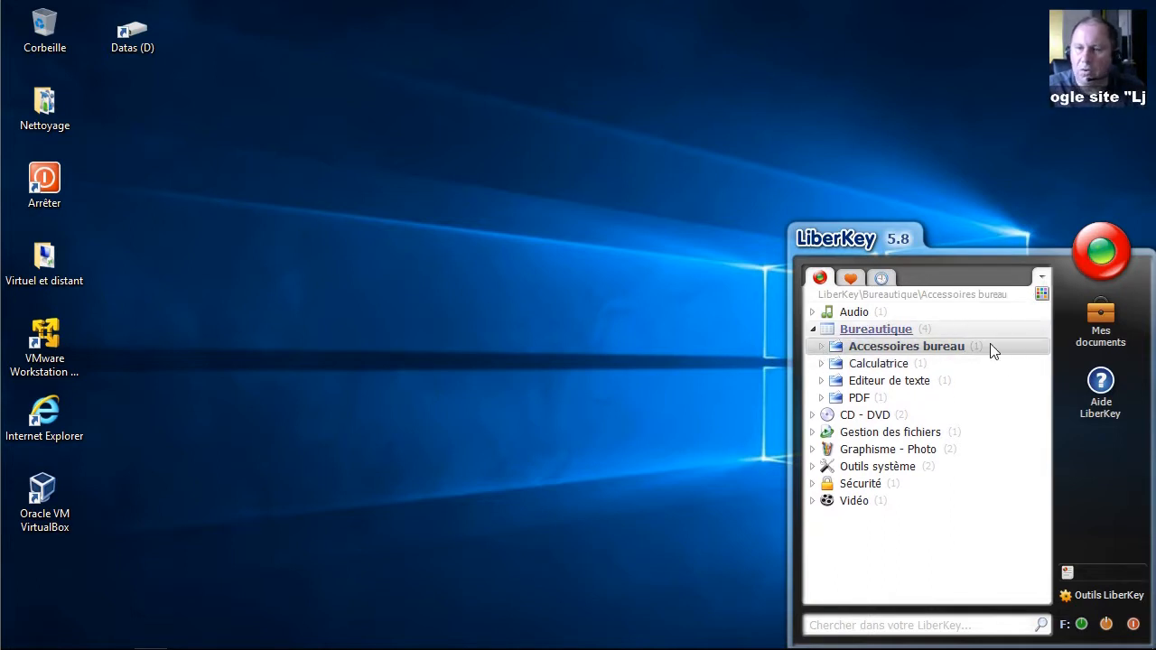
Step: Open the LiberKey menu configuration, move its window clear of the menu and review the Couleurs and Langue settings
click(1103, 595)
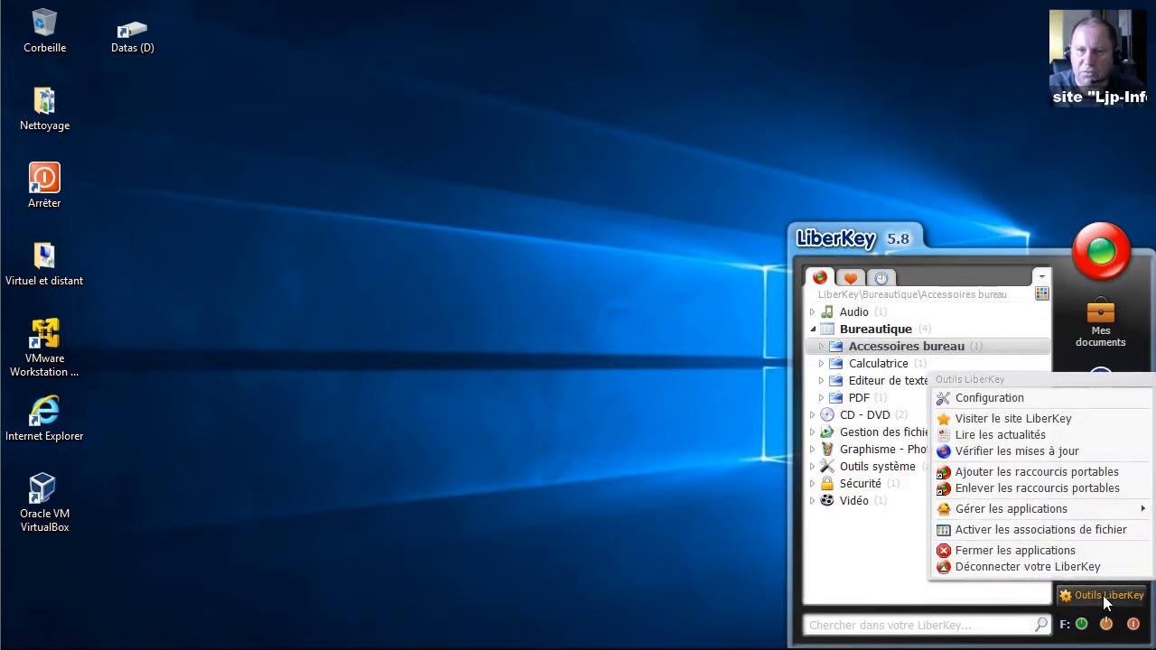
click(991, 402)
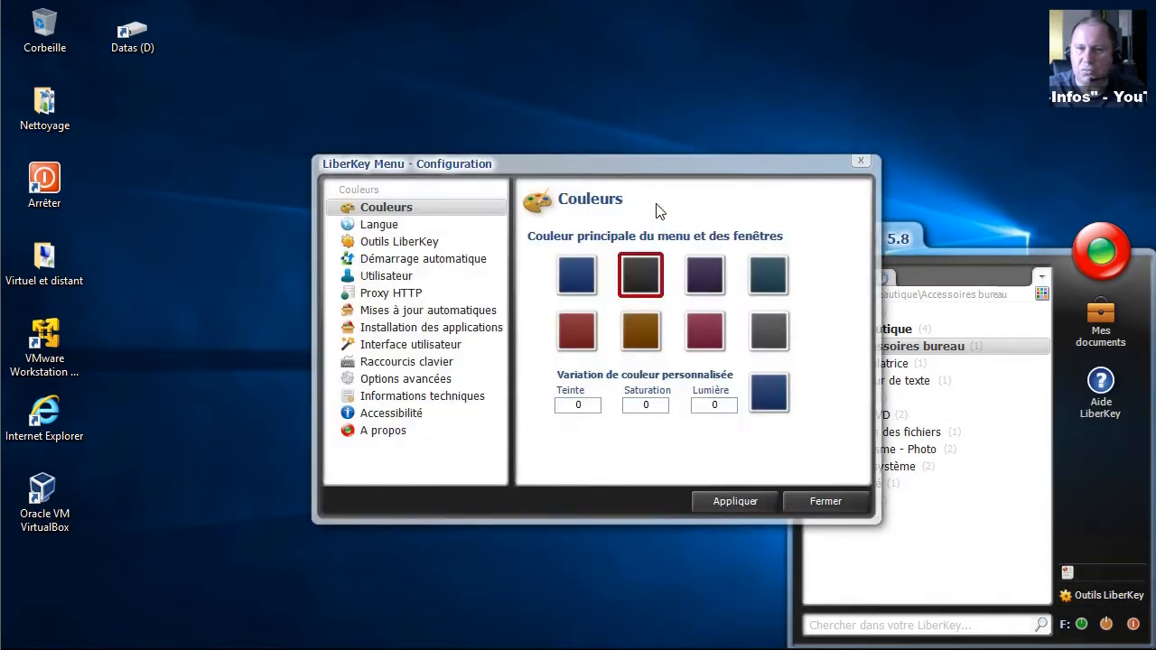
drag(611, 165, 438, 123)
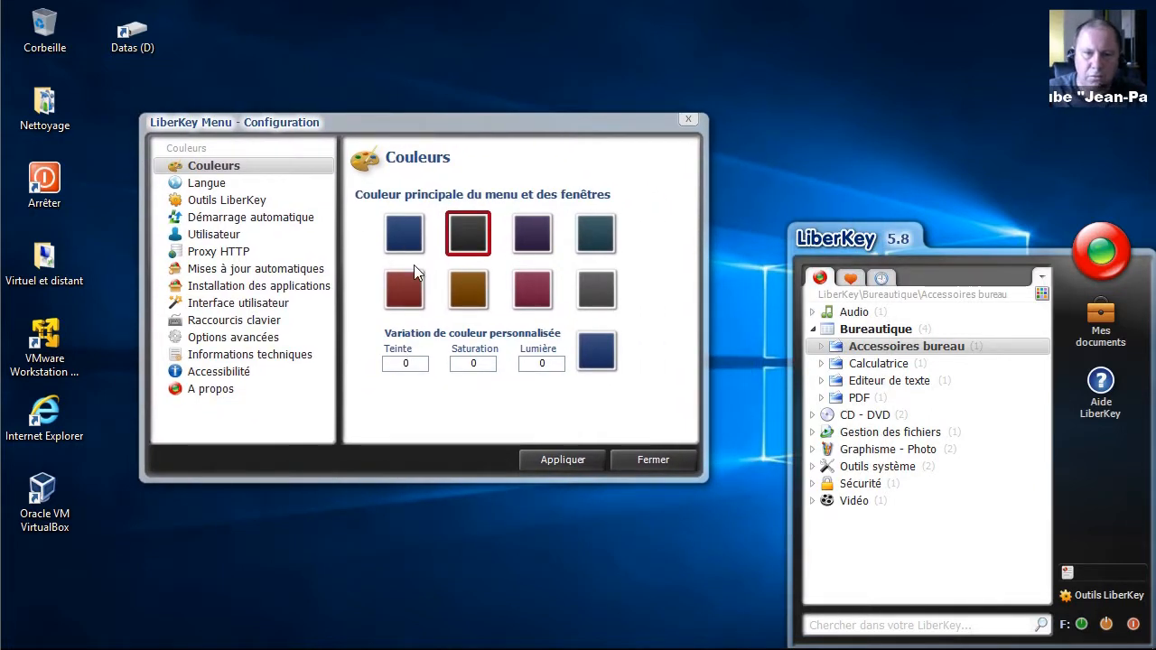
click(202, 185)
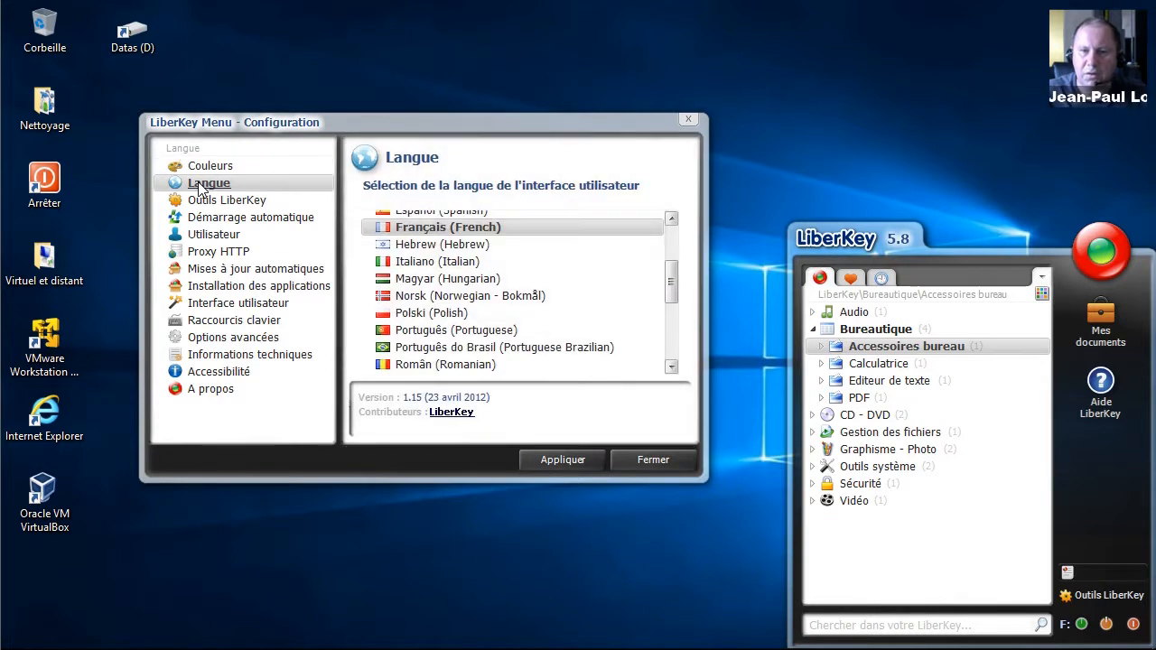
Step: In the Outils LiberKey settings, disable automatic checks and their notifications, and enable portable shortcuts at startup, their removal on closing, and file associations at startup
click(207, 202)
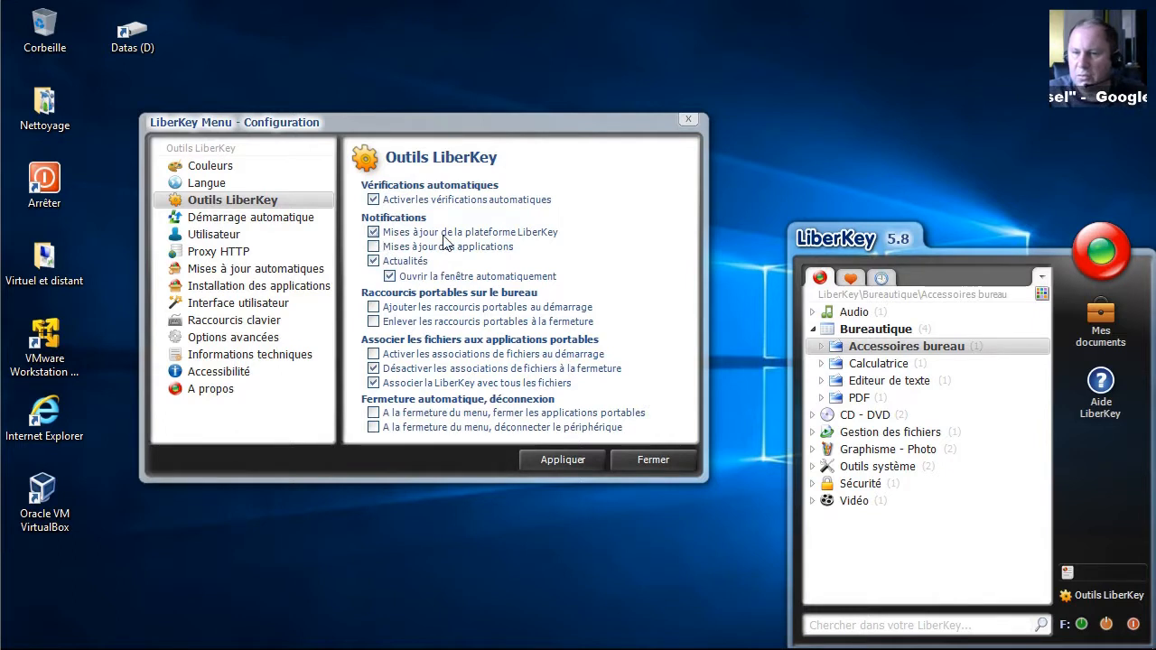
click(374, 232)
click(374, 262)
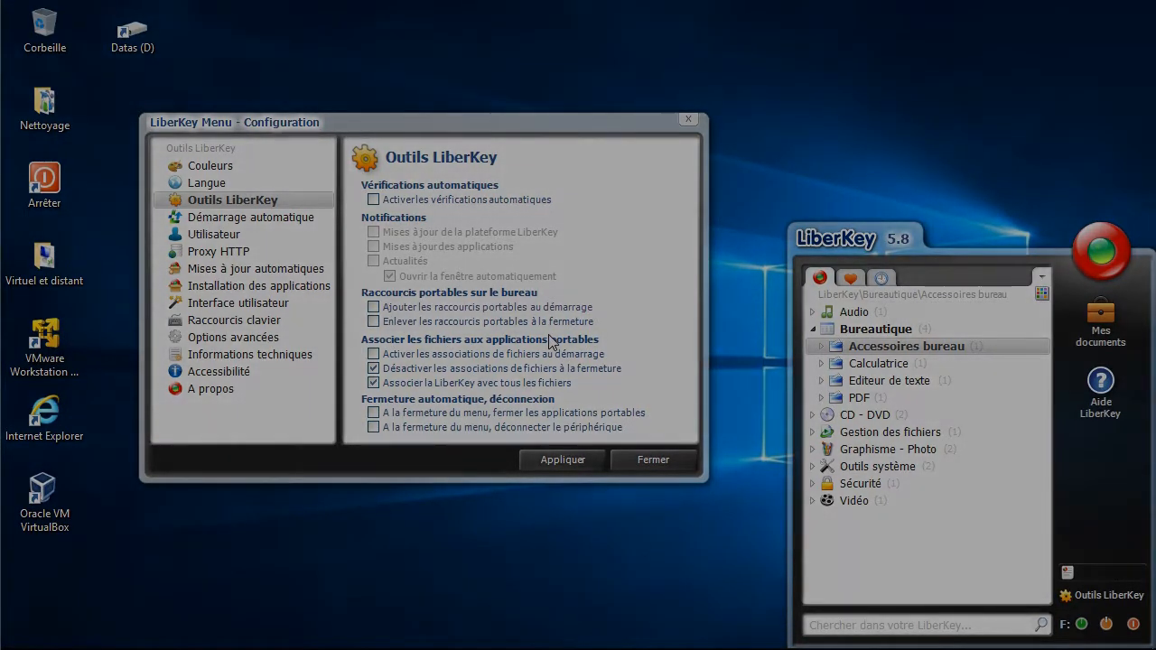
click(373, 308)
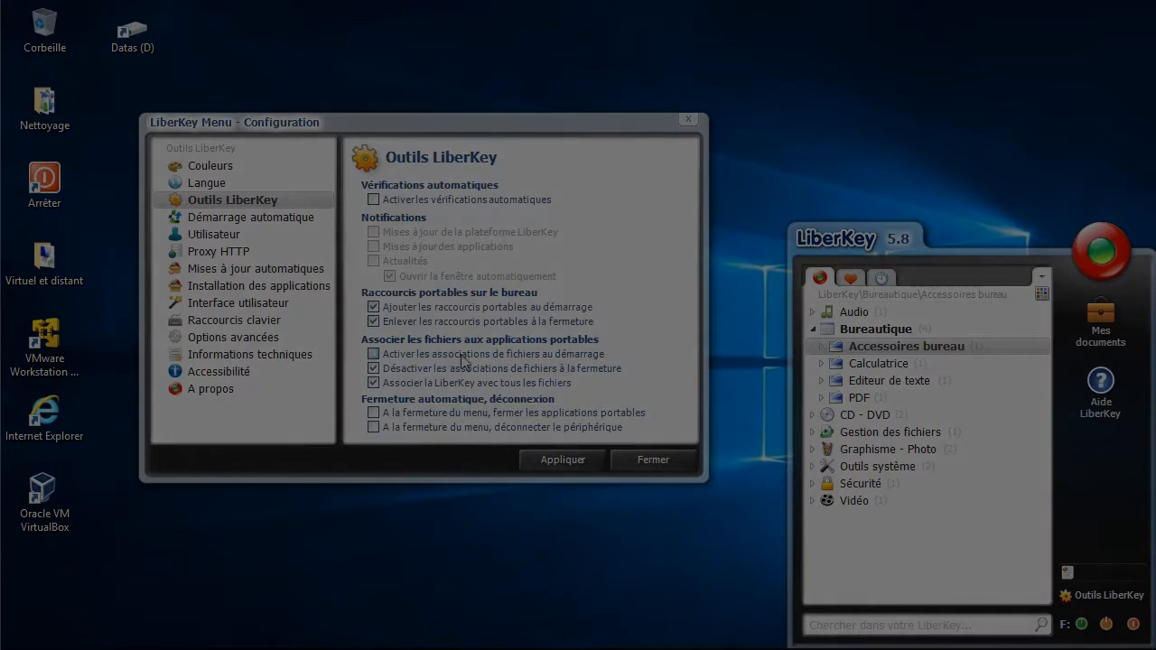
click(375, 354)
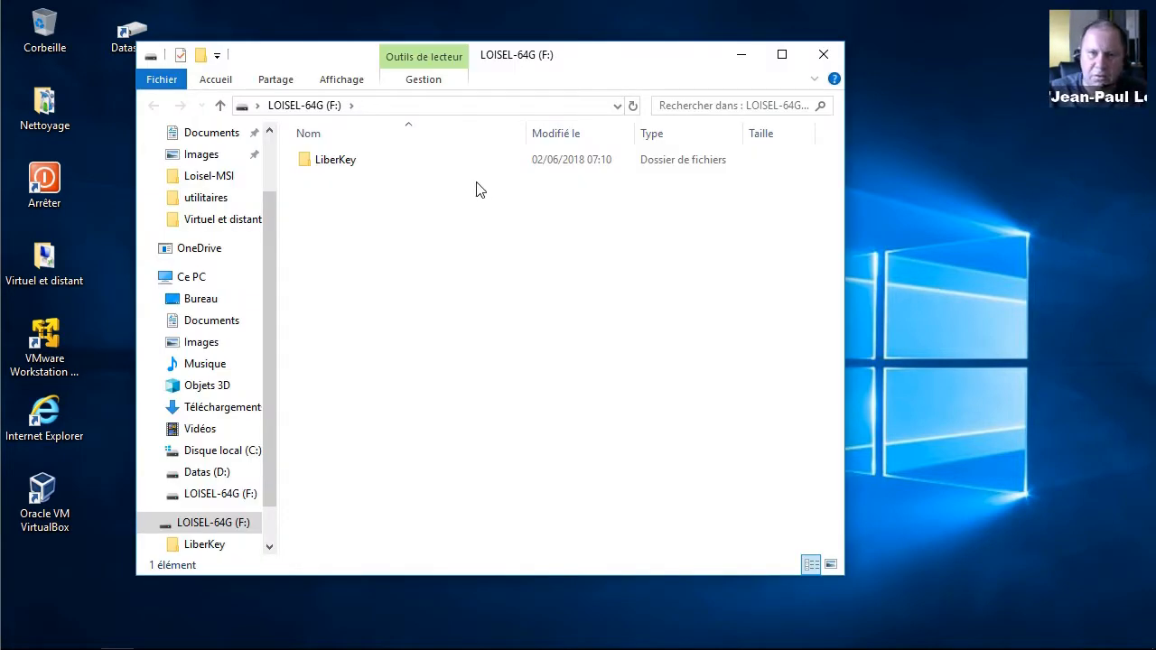
Step: Examine the contents of the LiberKey folder on USB drive F: and return to the drive's root
drag(310, 56, 542, 74)
click(561, 173)
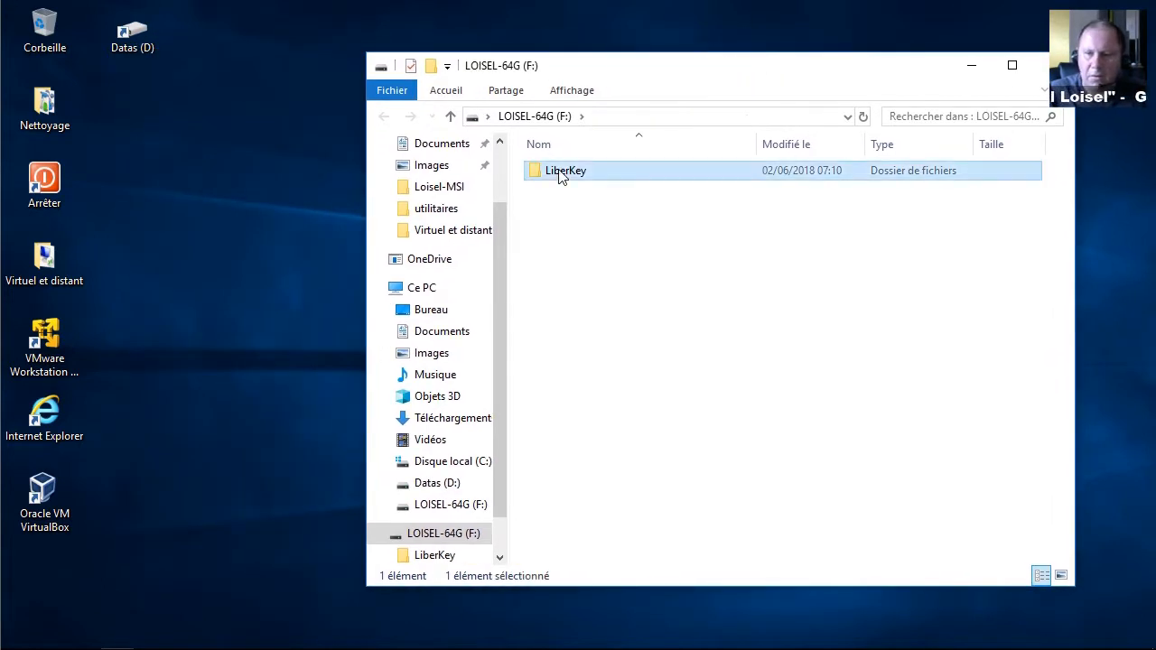
double_click(559, 176)
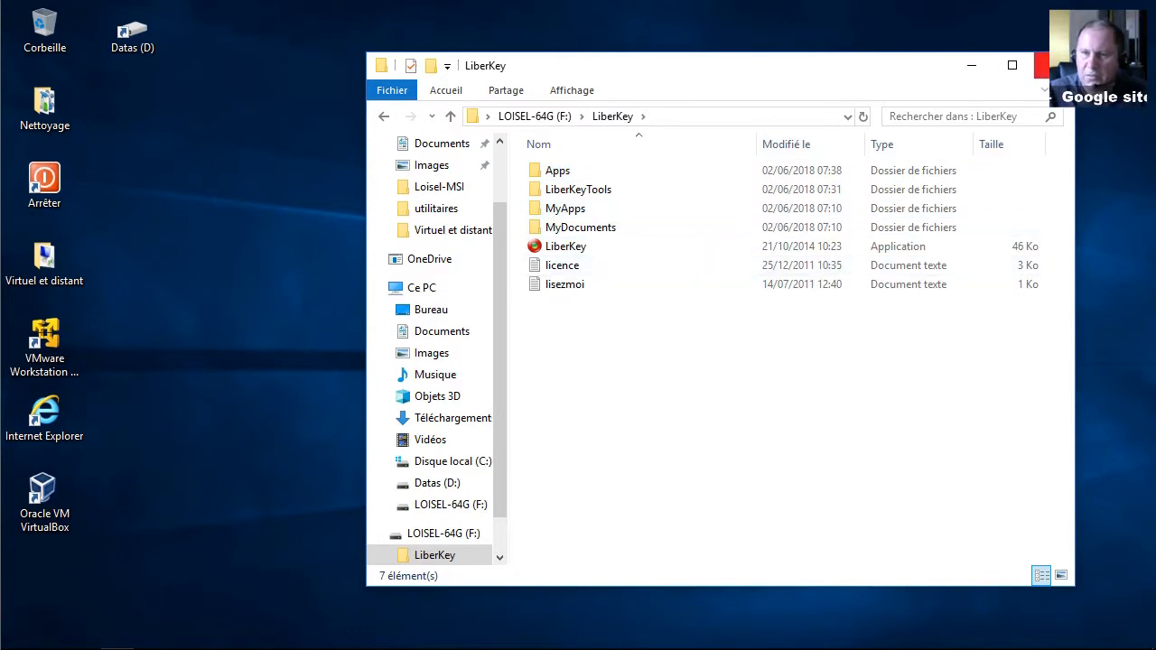
click(531, 118)
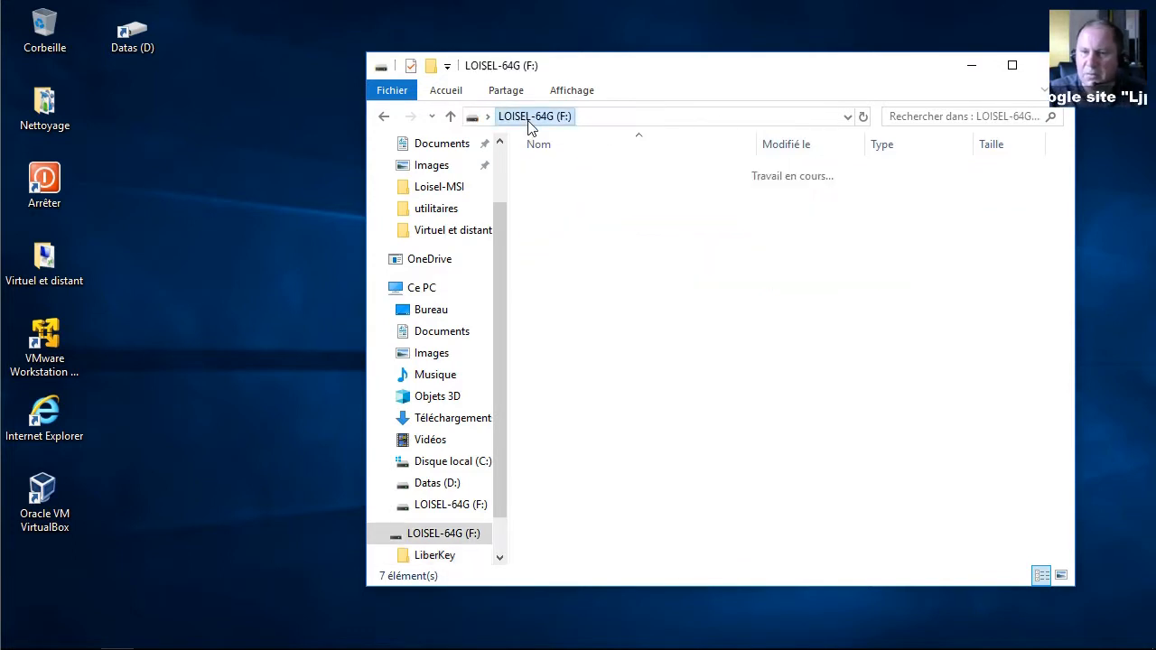
Step: Open drive Datas (D:) beside the F: window and copy the LiberKey folder from F: to D:
double_click(141, 29)
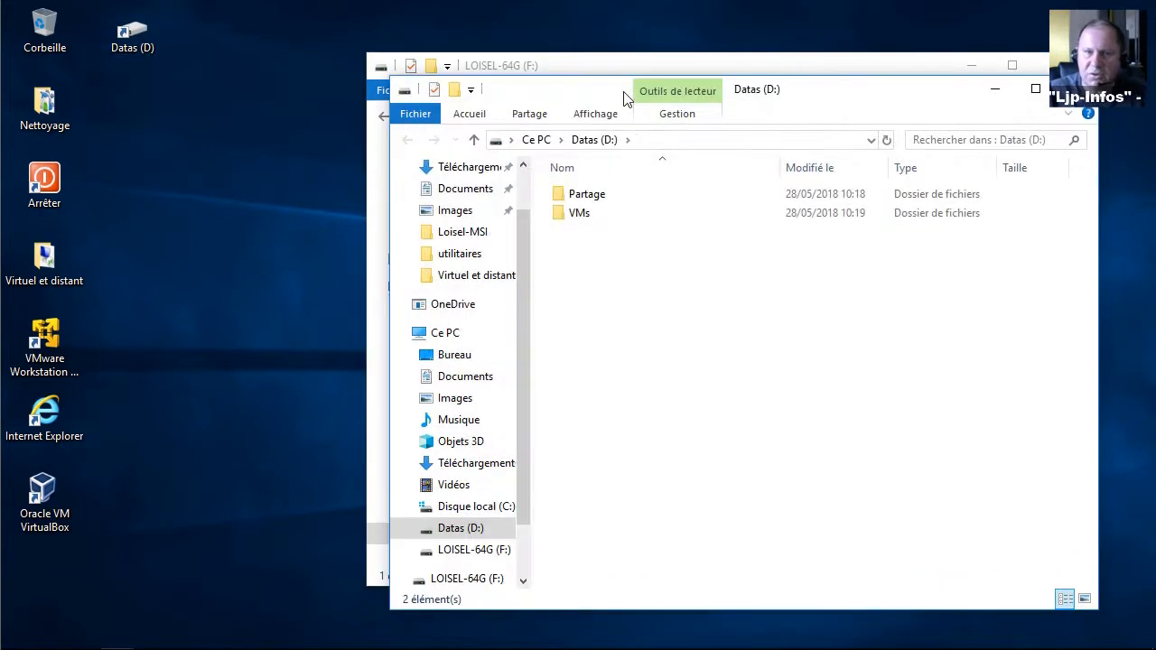
drag(635, 100, 325, 103)
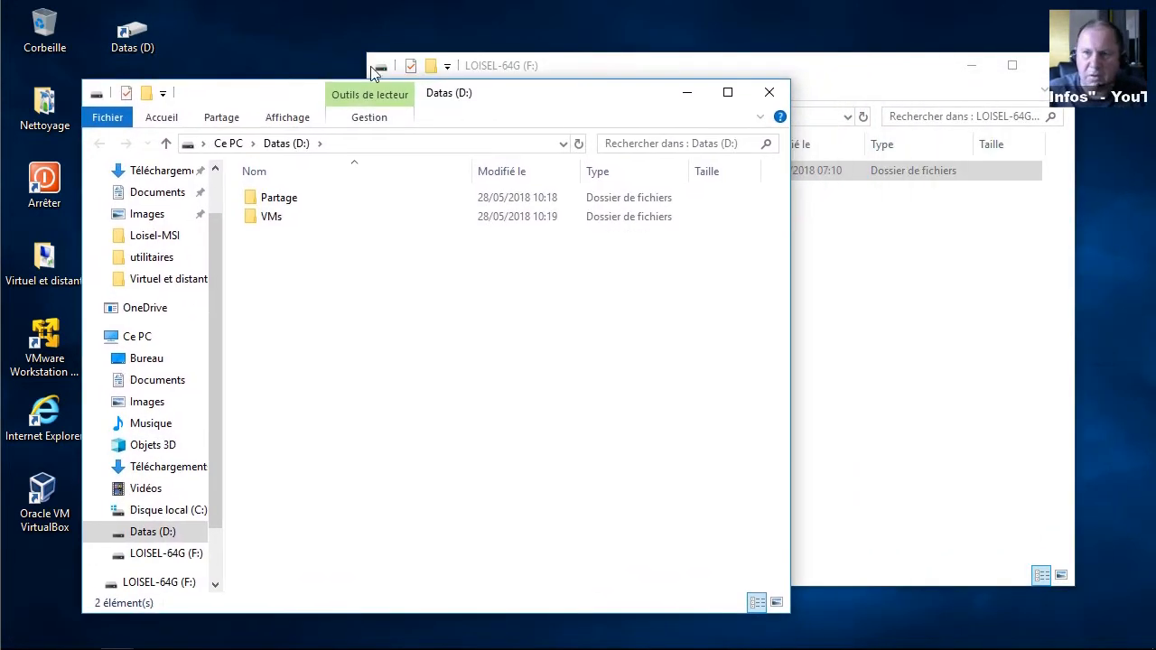
drag(542, 72, 668, 65)
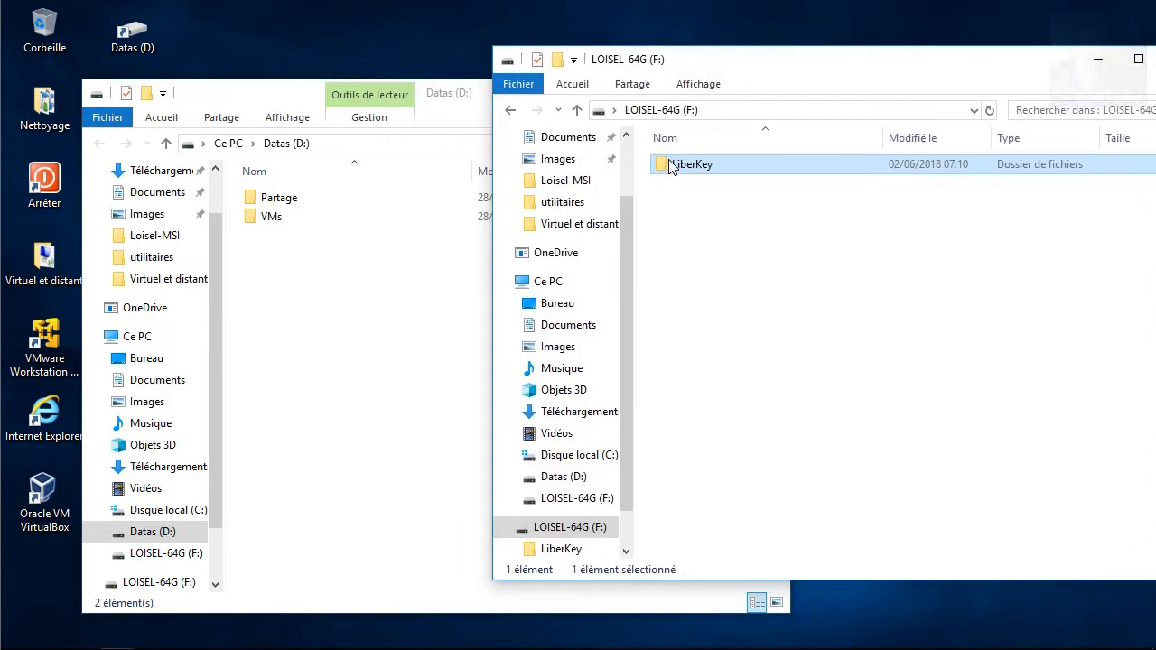
drag(665, 173, 292, 321)
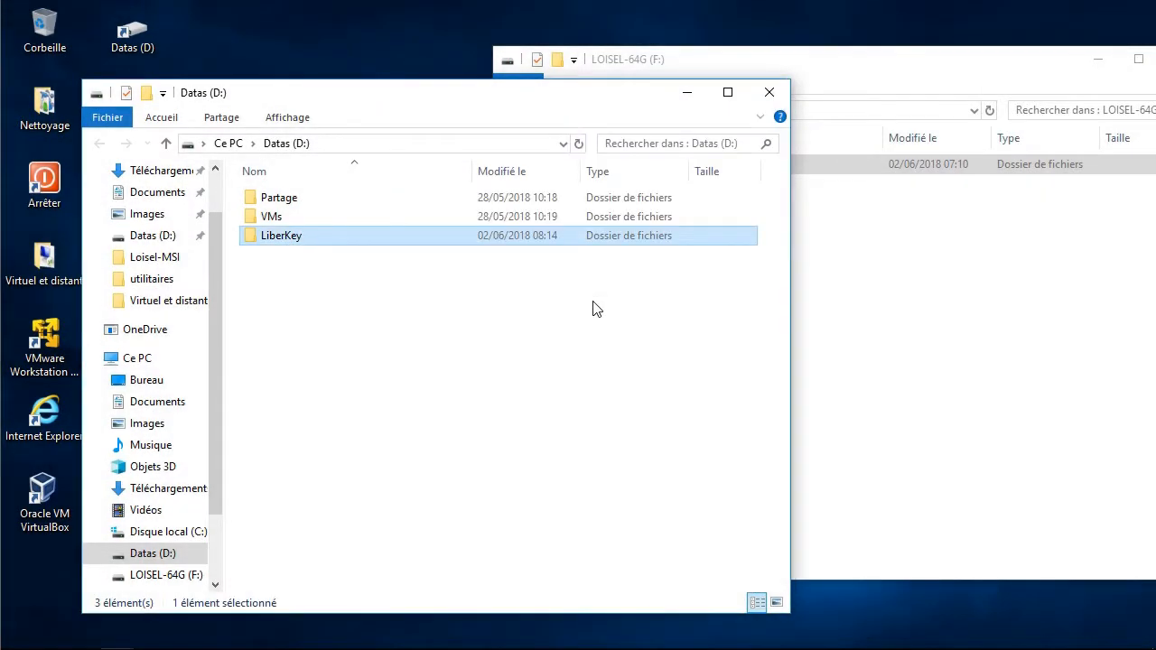
Step: Close the F: window, launch LiberKey from its copied folder on D:, and dismiss the Explorer window and the file association notification
drag(940, 61, 785, 68)
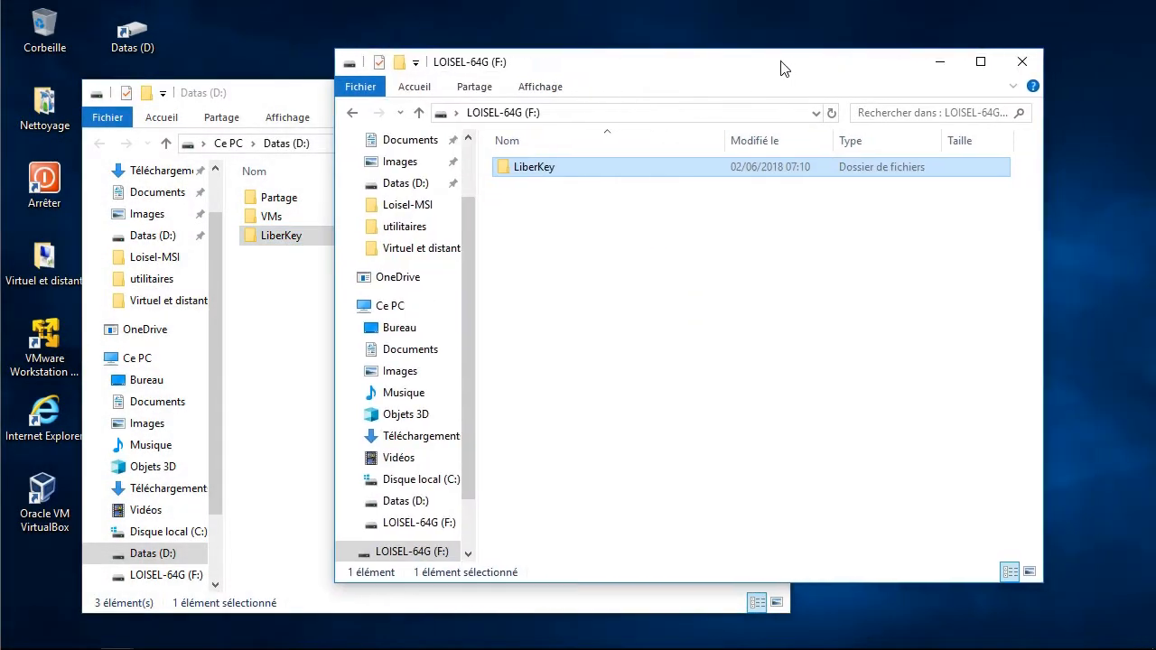
click(1030, 61)
drag(432, 101, 585, 70)
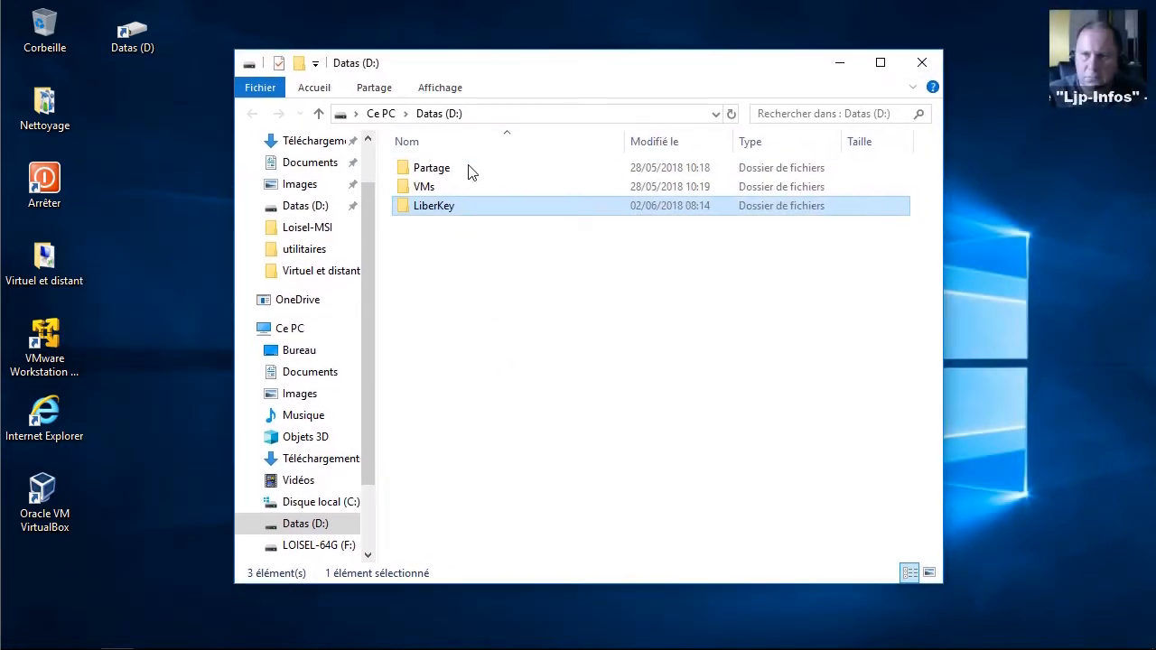
double_click(433, 207)
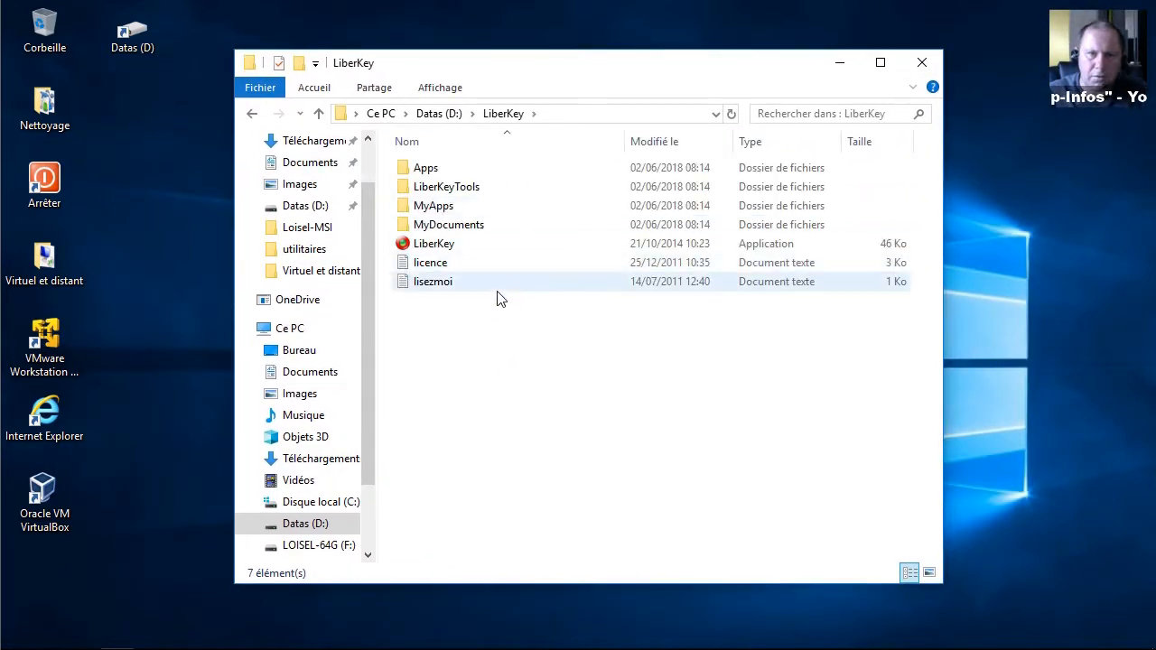
click(433, 242)
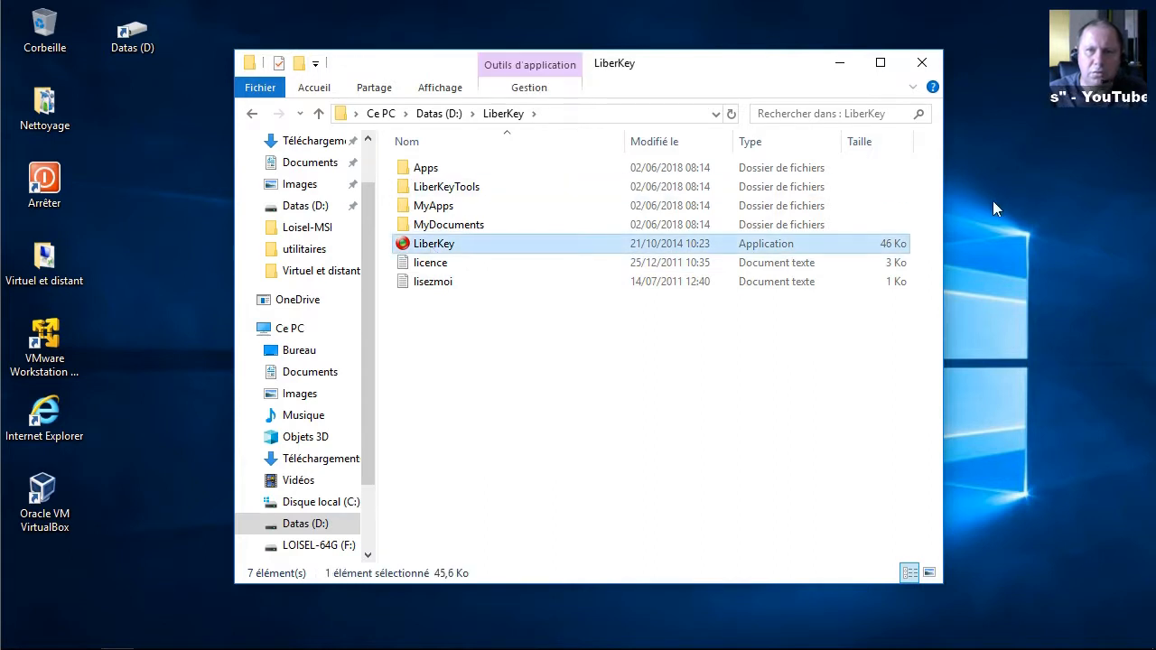
click(975, 281)
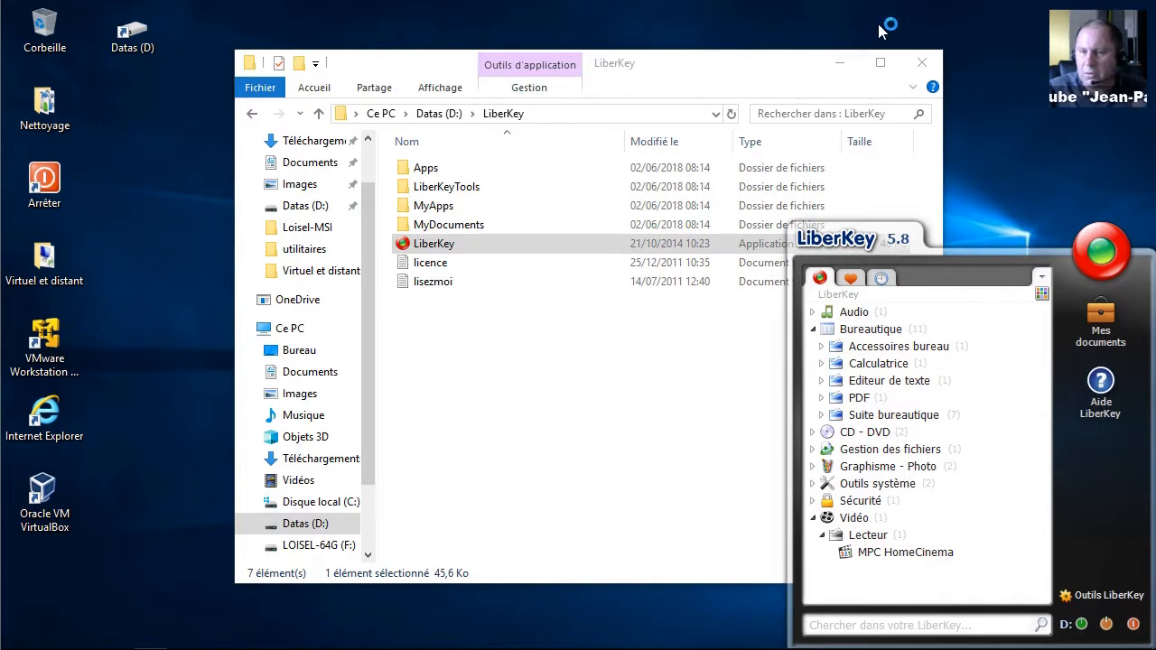
click(923, 65)
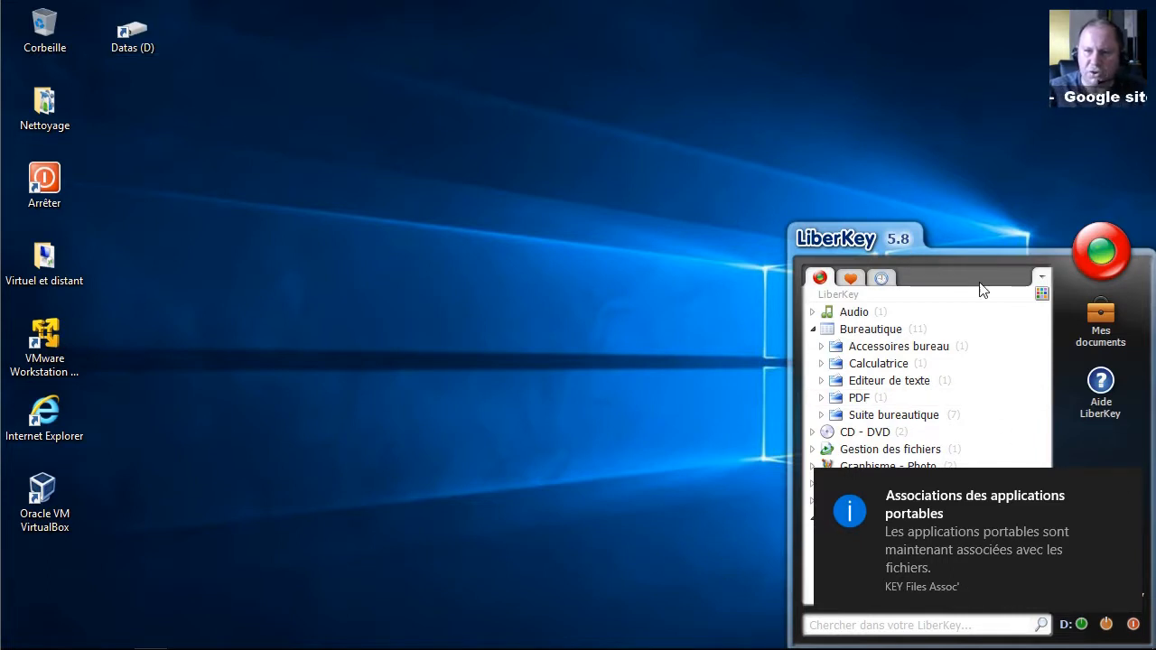
click(1127, 485)
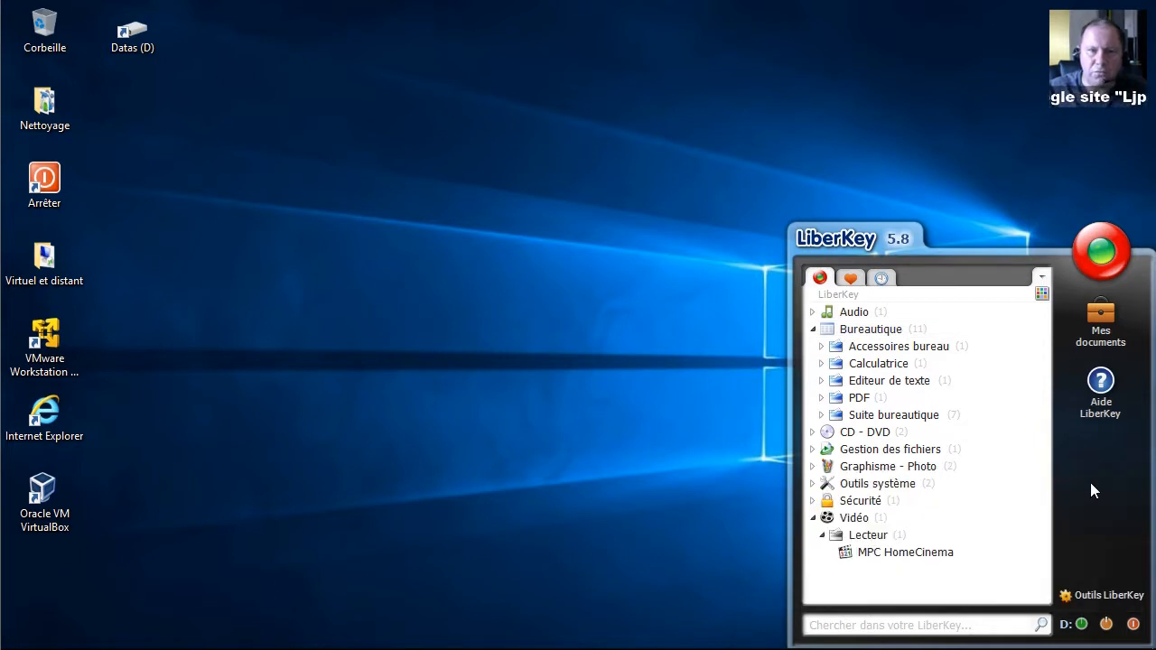
Step: Launch LibreOffice Writer from the Suite bureautique category, accept its licence terms and collapse the category
click(822, 417)
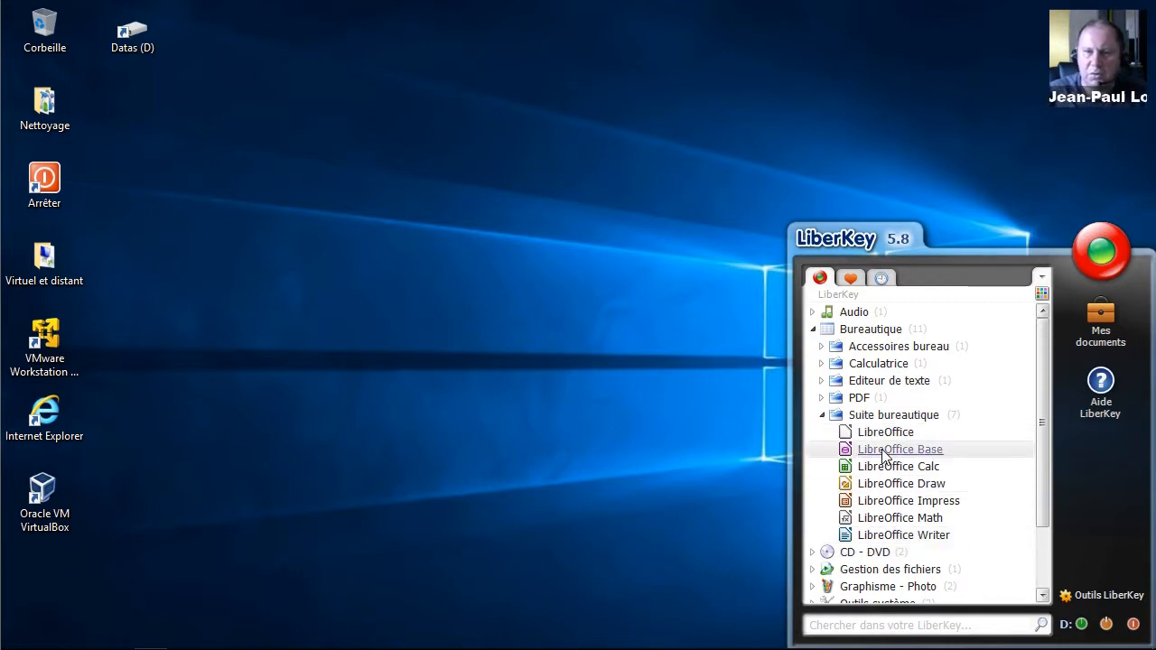
click(908, 536)
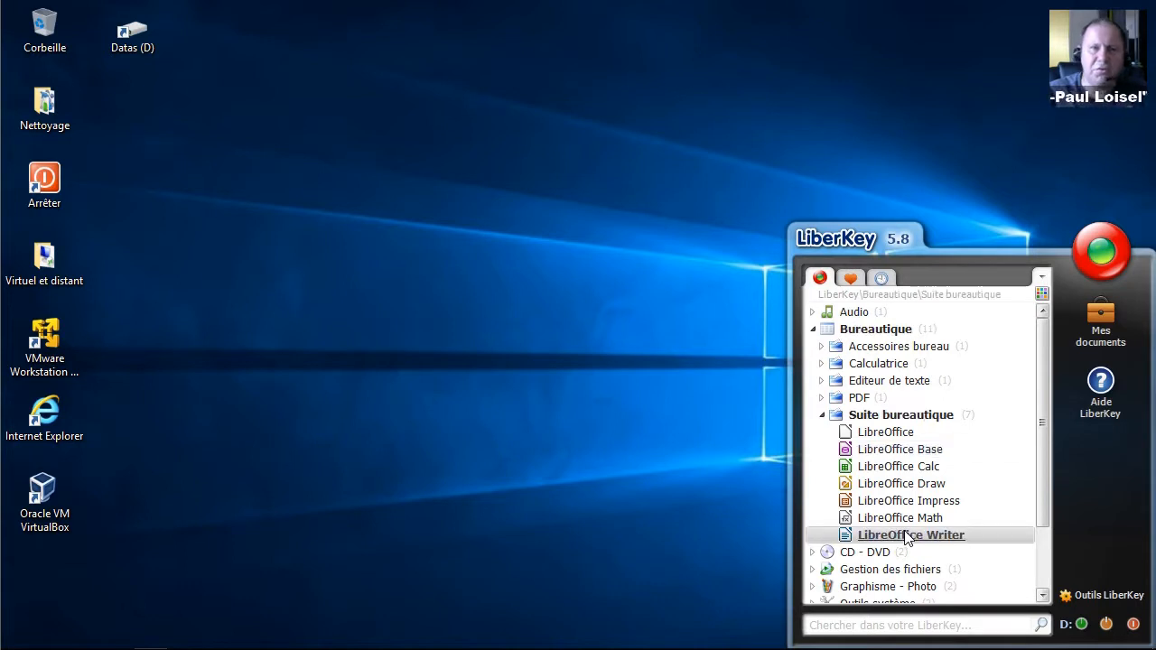
double_click(906, 536)
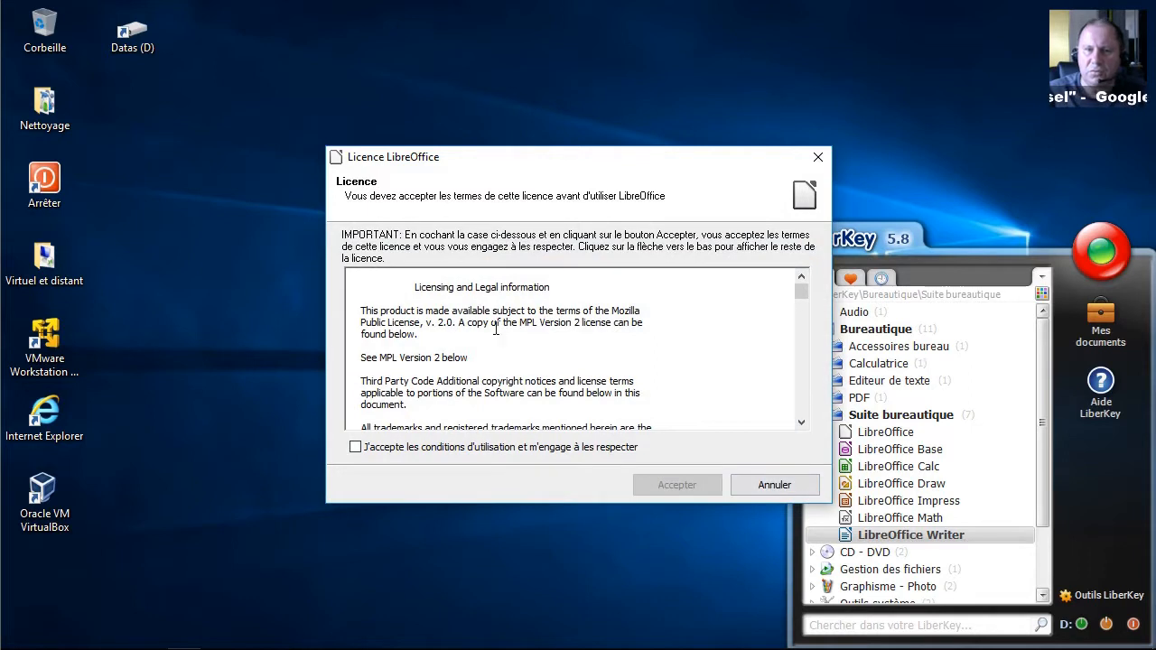
click(437, 449)
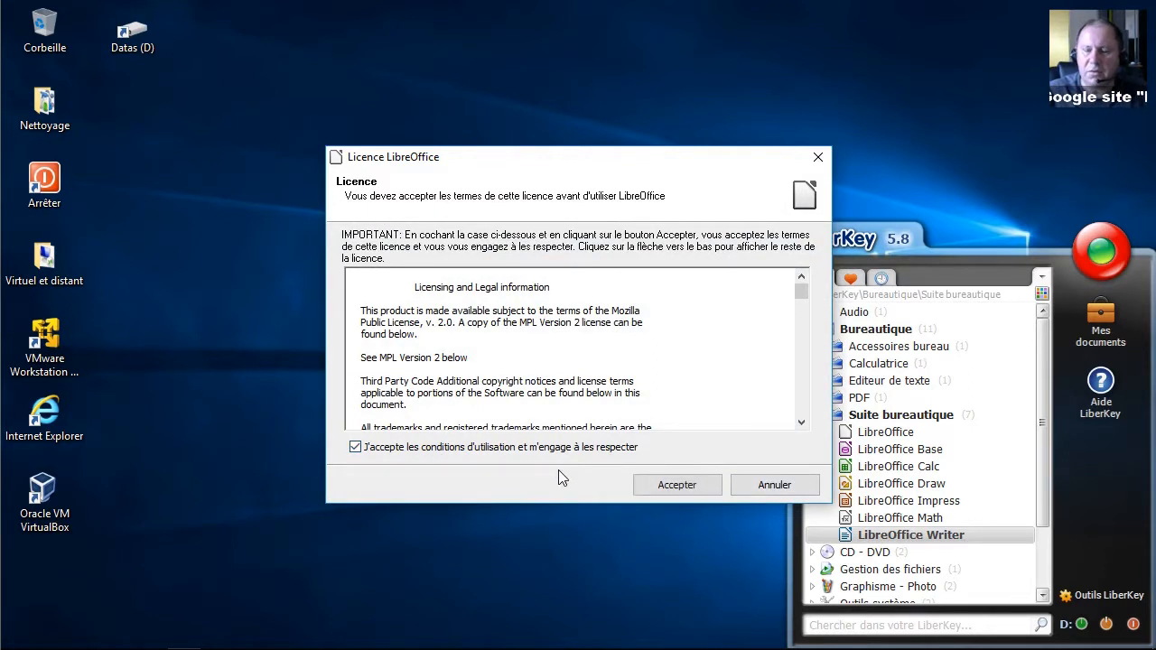
click(659, 489)
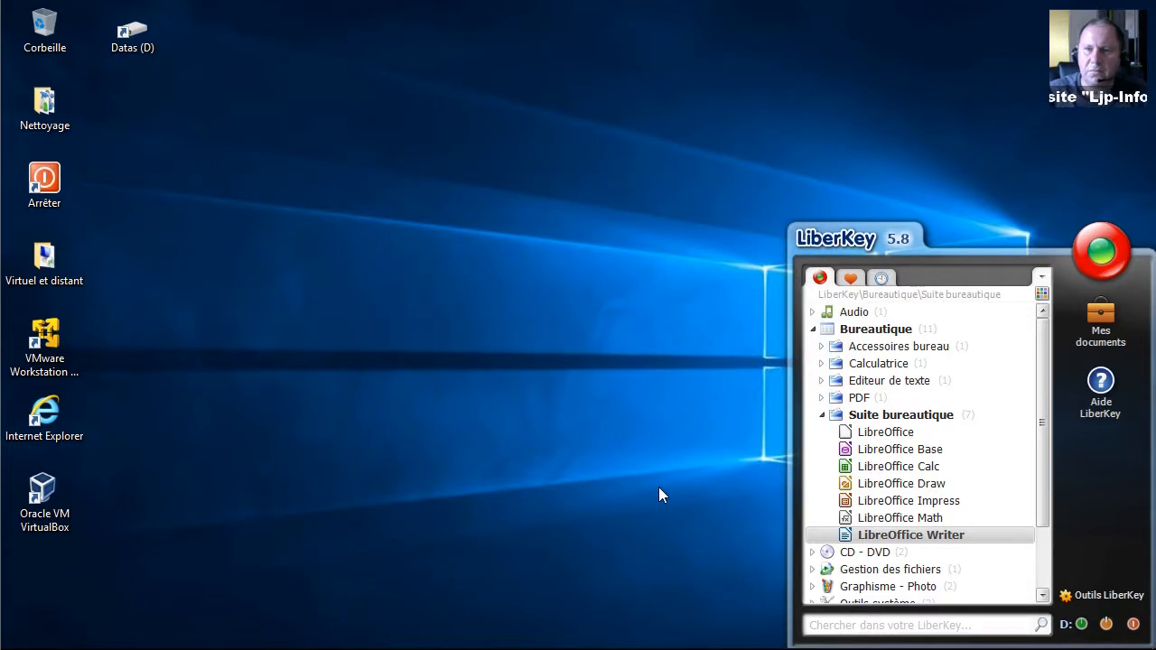
click(822, 414)
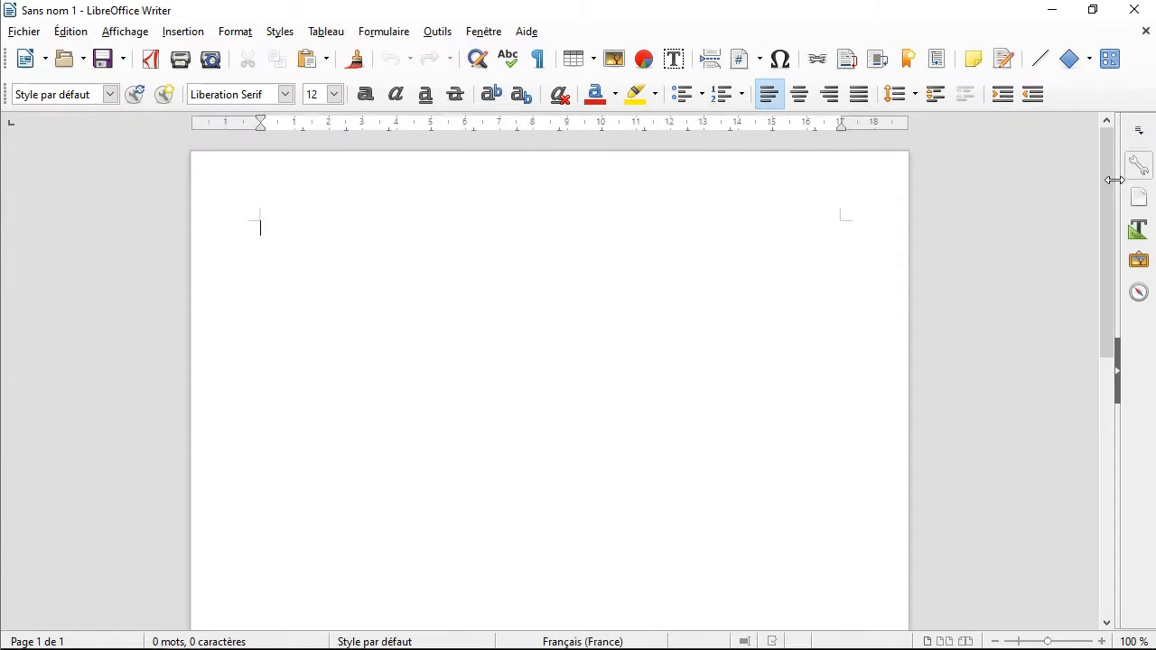
Step: Restore the Writer window to a smaller size, reposition it, and check the LibreOffice version in its About information
click(1093, 10)
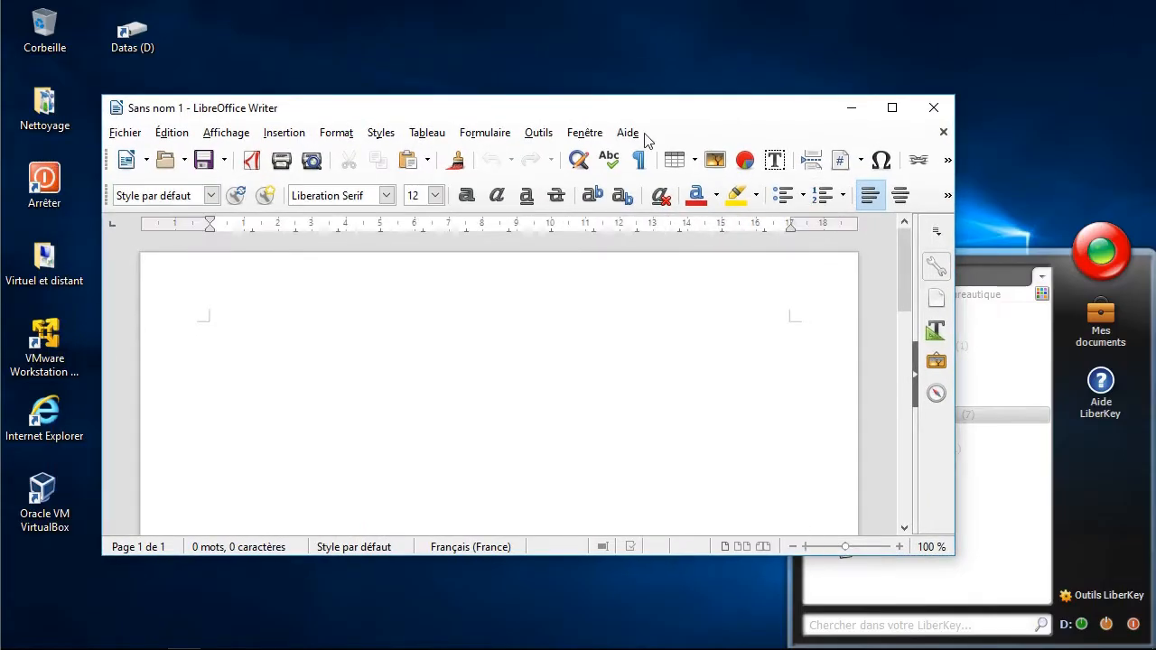
drag(607, 115, 555, 52)
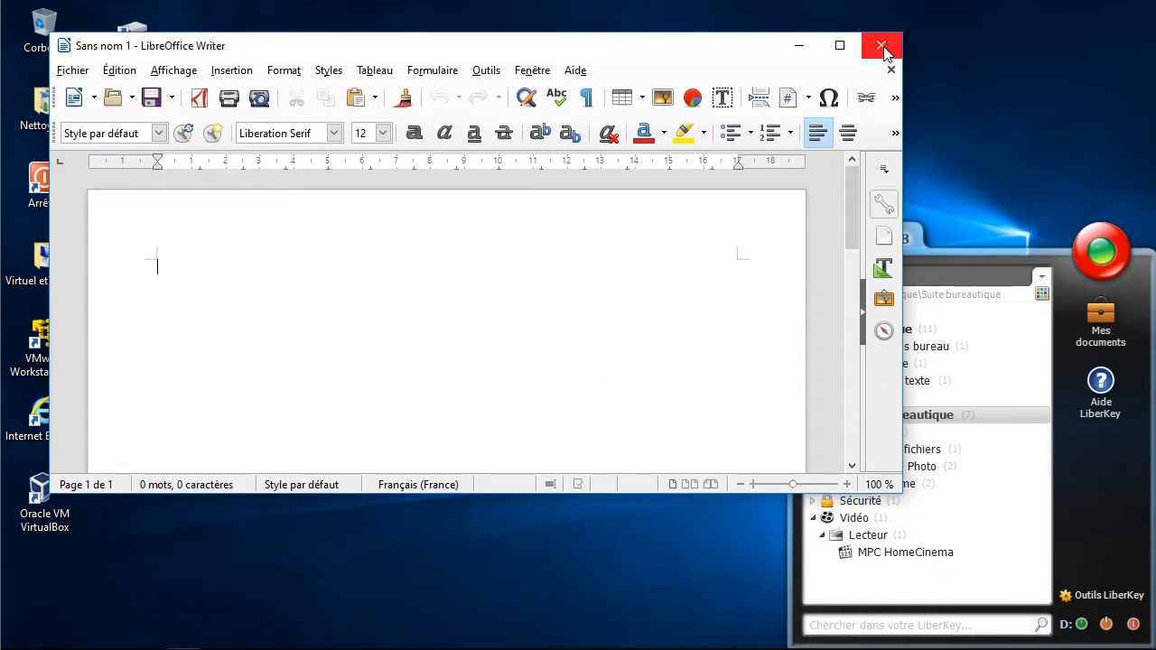
click(578, 76)
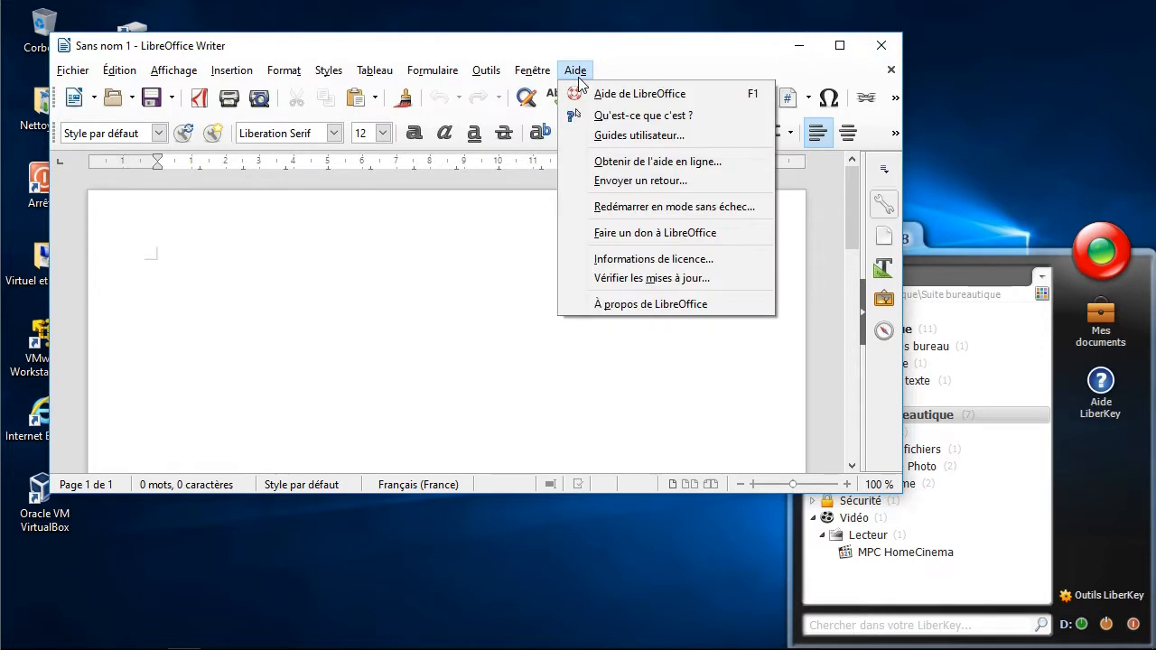
click(663, 316)
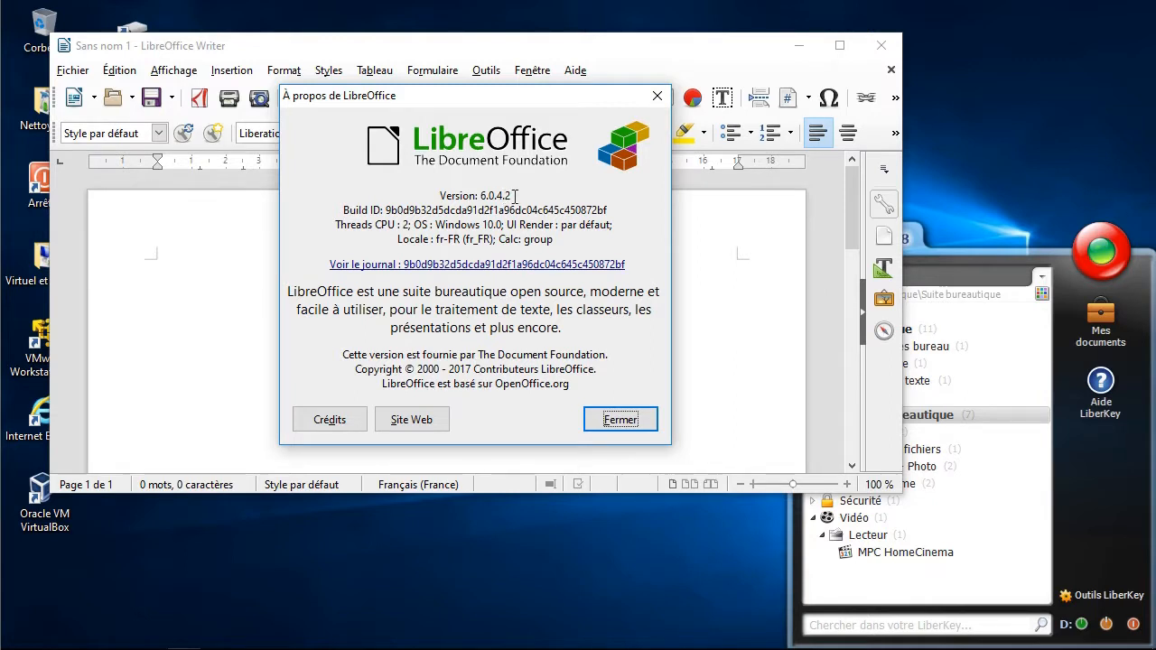
click(619, 421)
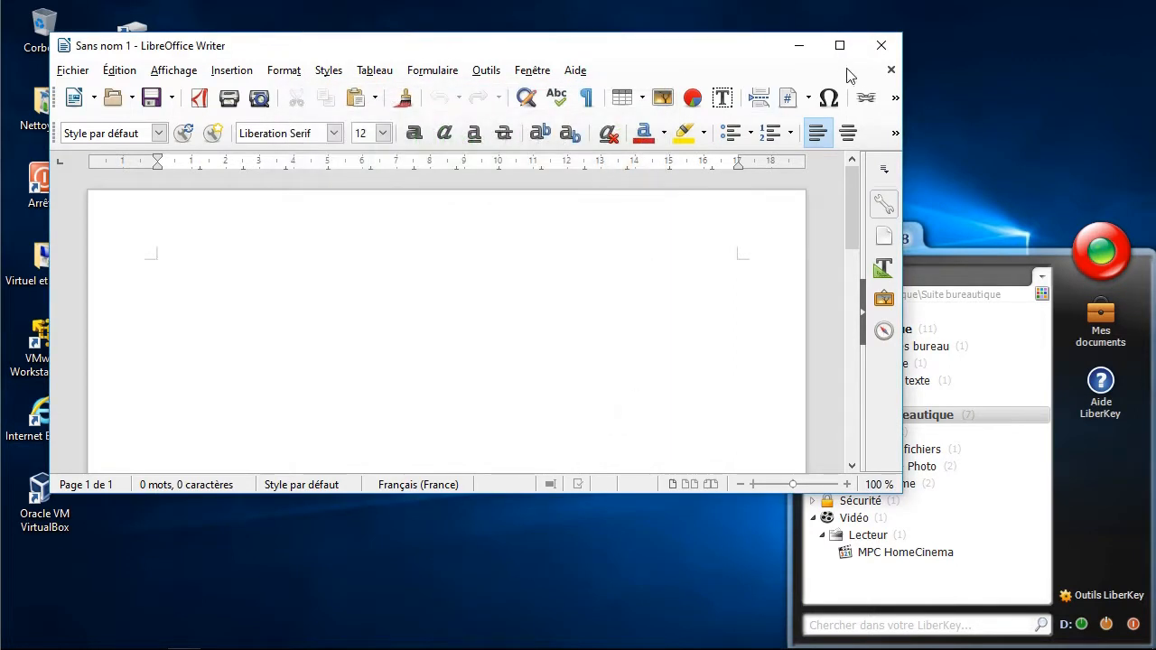
Step: Close LibreOffice Writer, view the most-used applications in the LiberKey menu, and return to the full application list
click(882, 50)
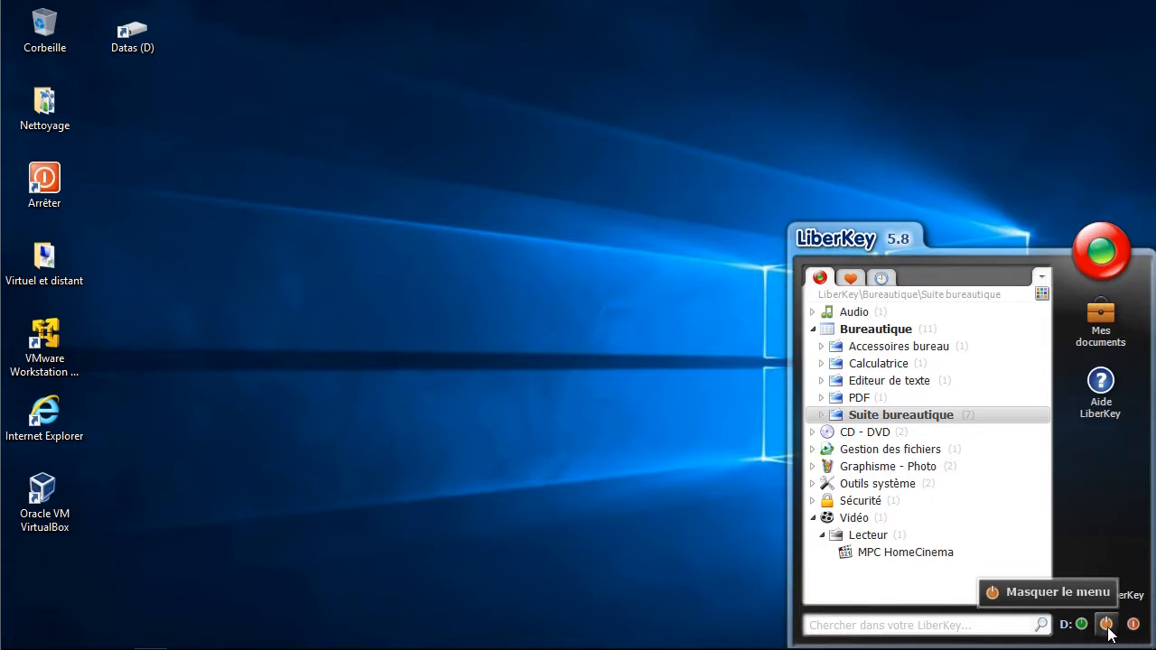
mouse_move(1082, 625)
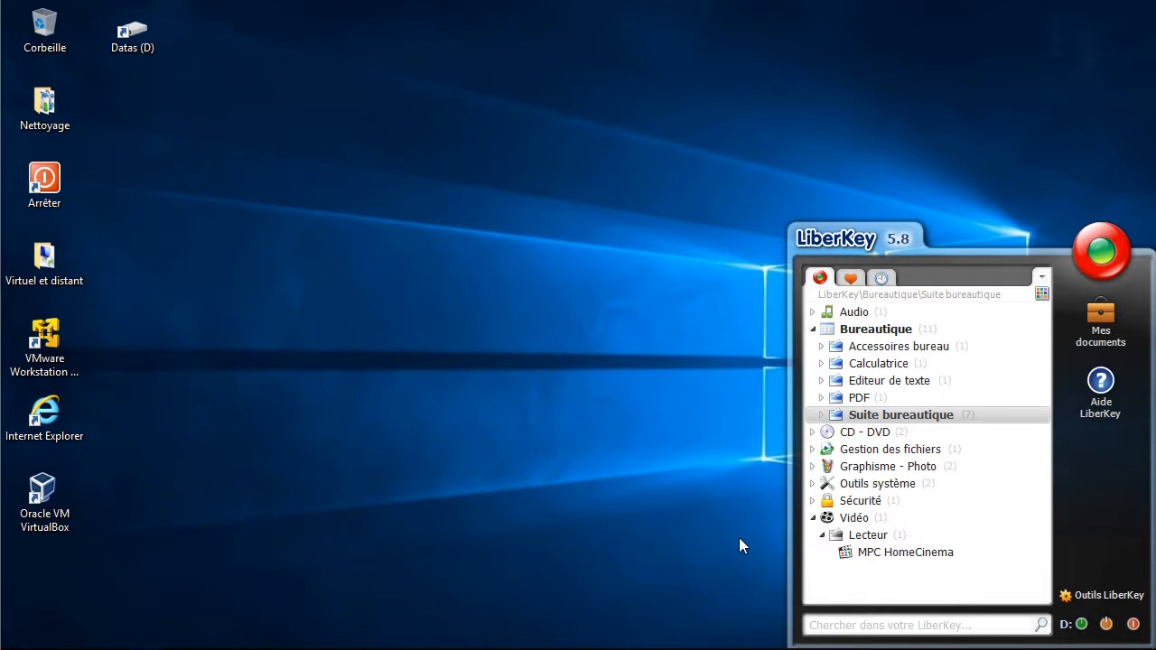
click(852, 279)
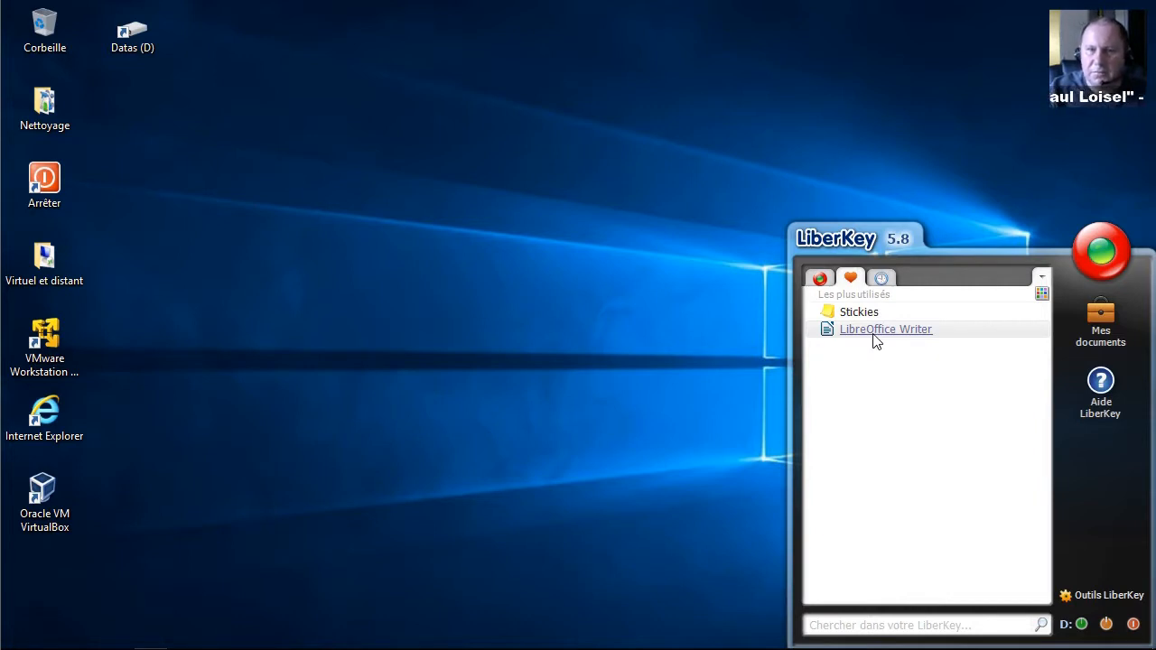
click(819, 277)
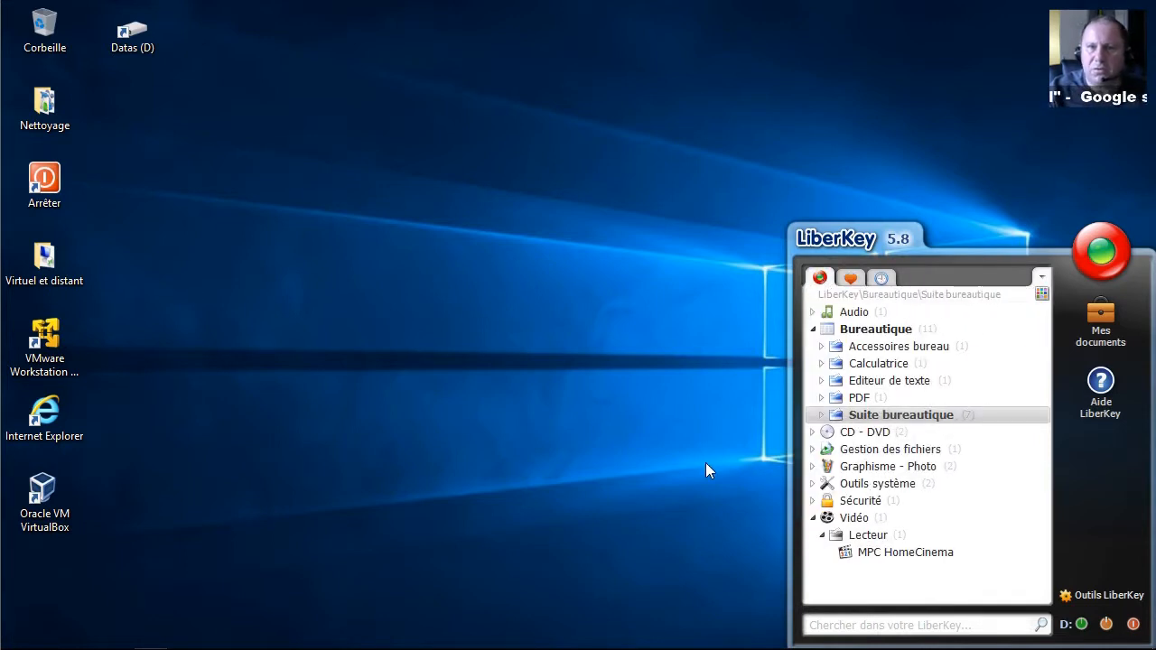
Step: Quit LiberKey and dismiss the notification about the restored file associations
click(1134, 625)
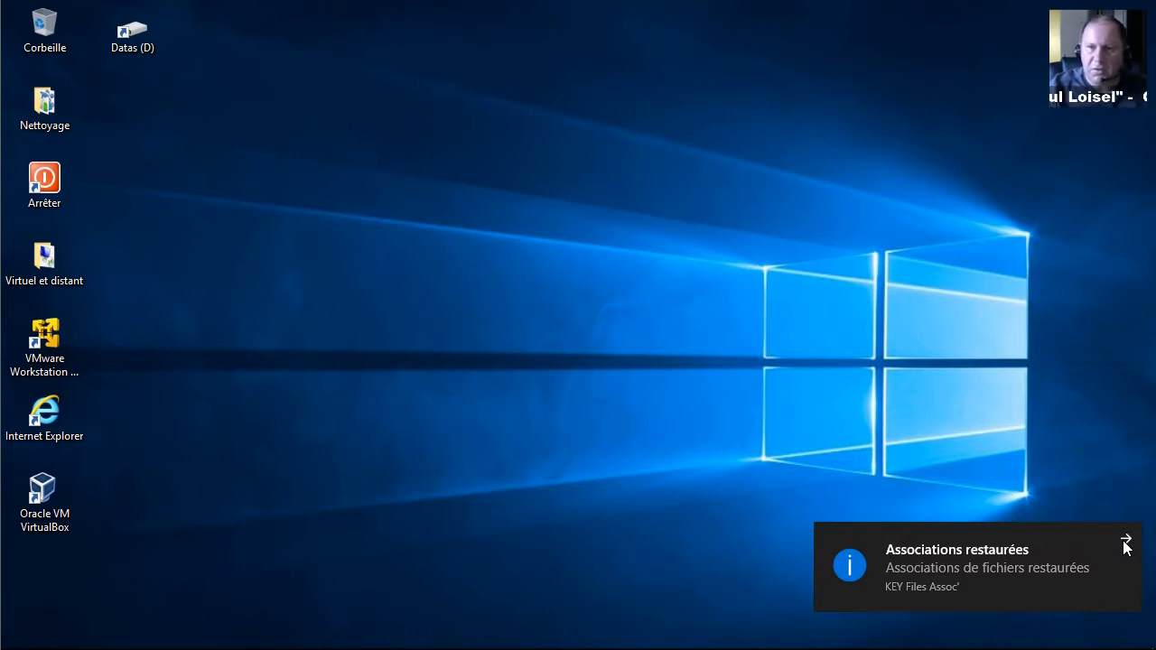
click(1125, 542)
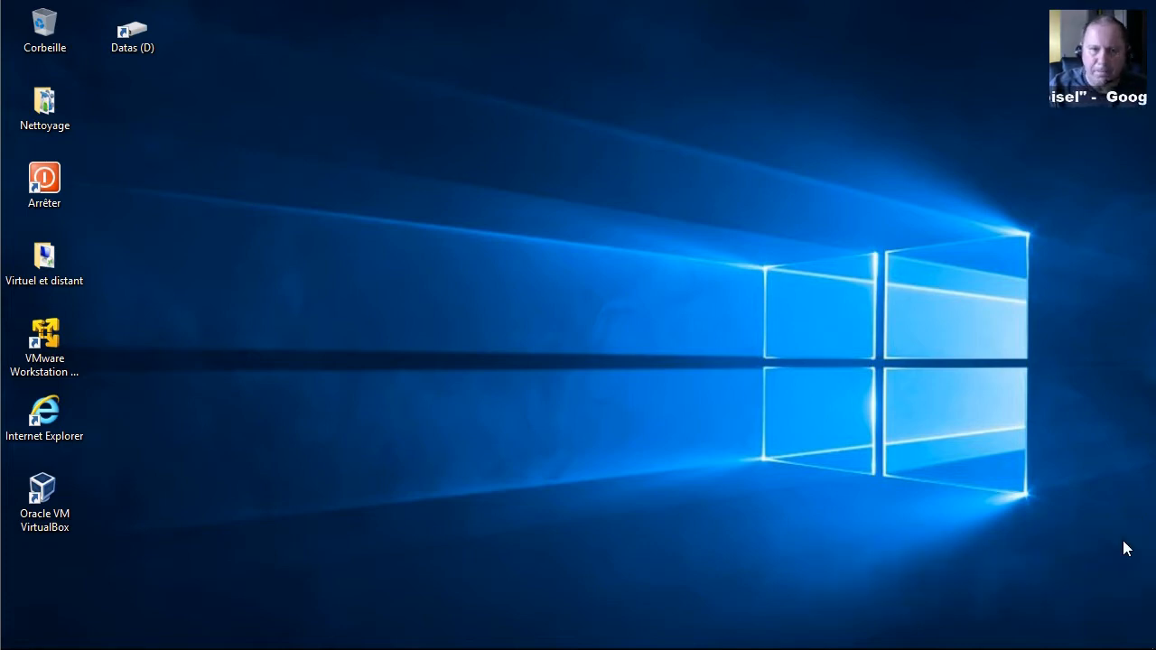